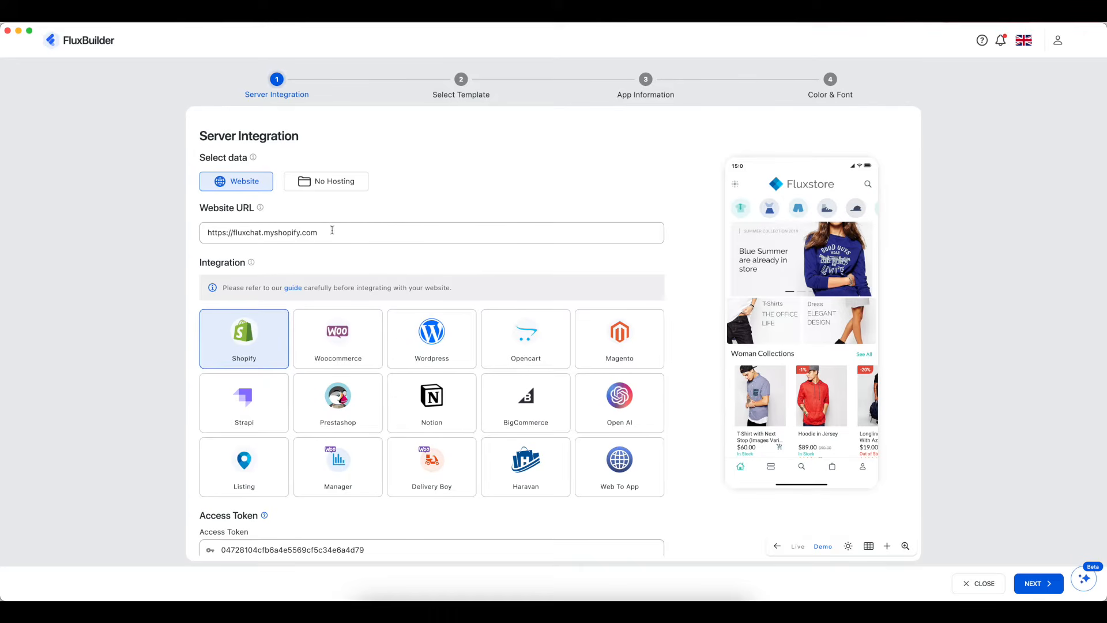
click(329, 231)
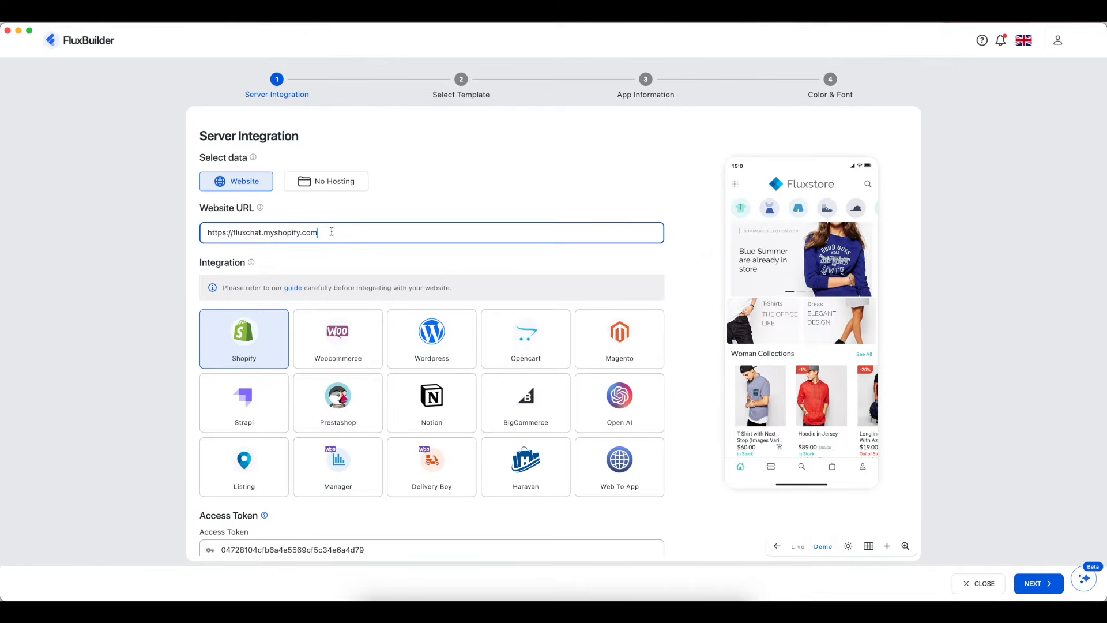
scroll(332, 233, down, 1)
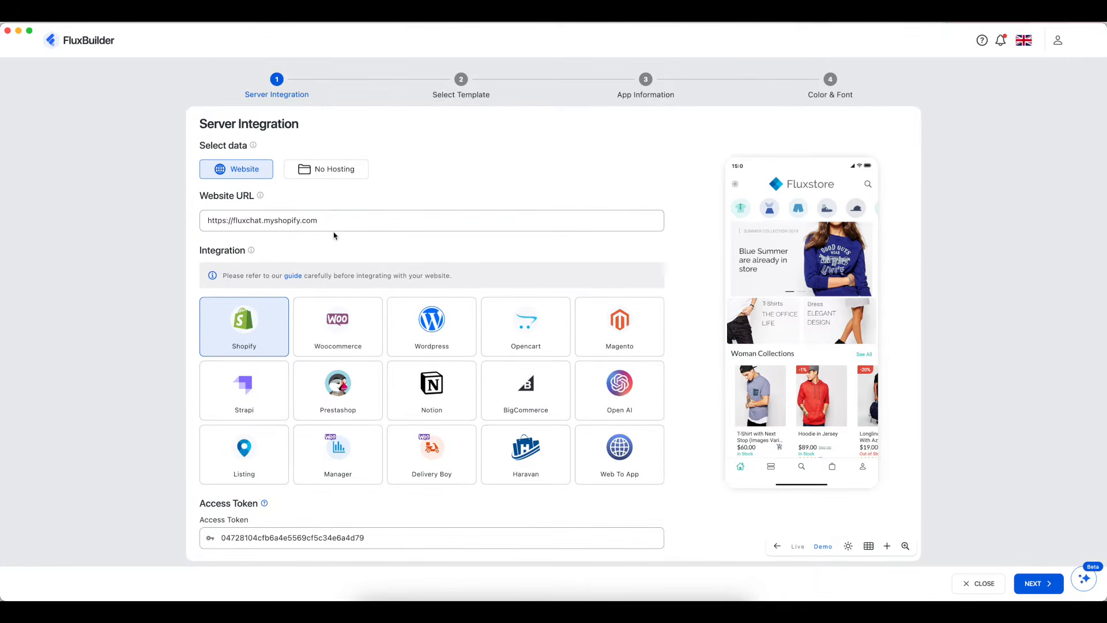
scroll(334, 233, up, 1)
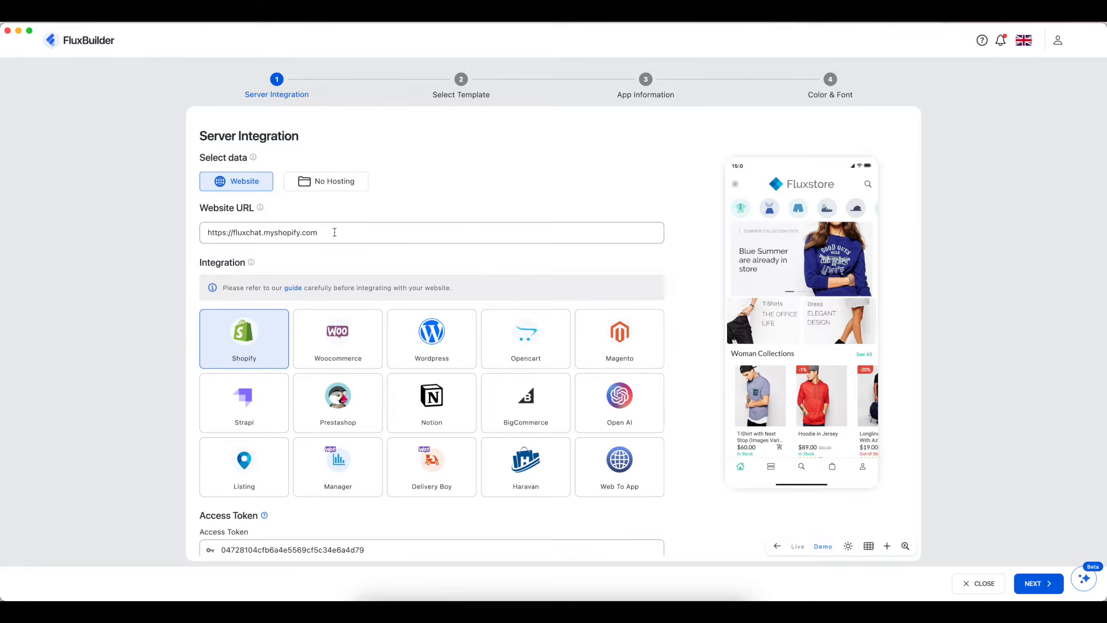
key(super+Tab)
key(super+Tab)
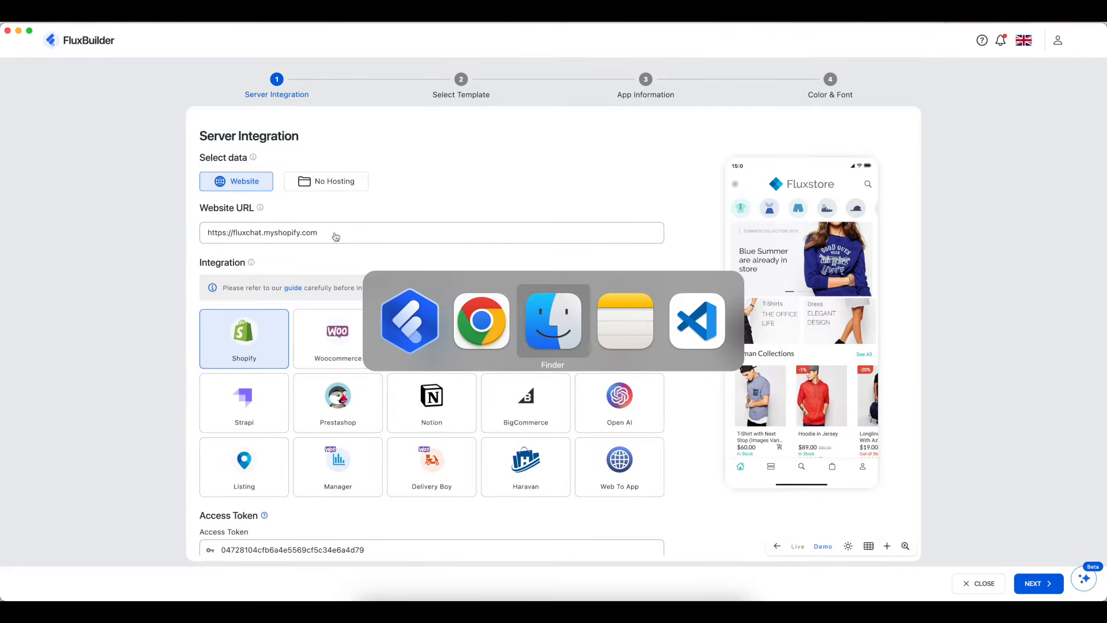
key(super+Tab)
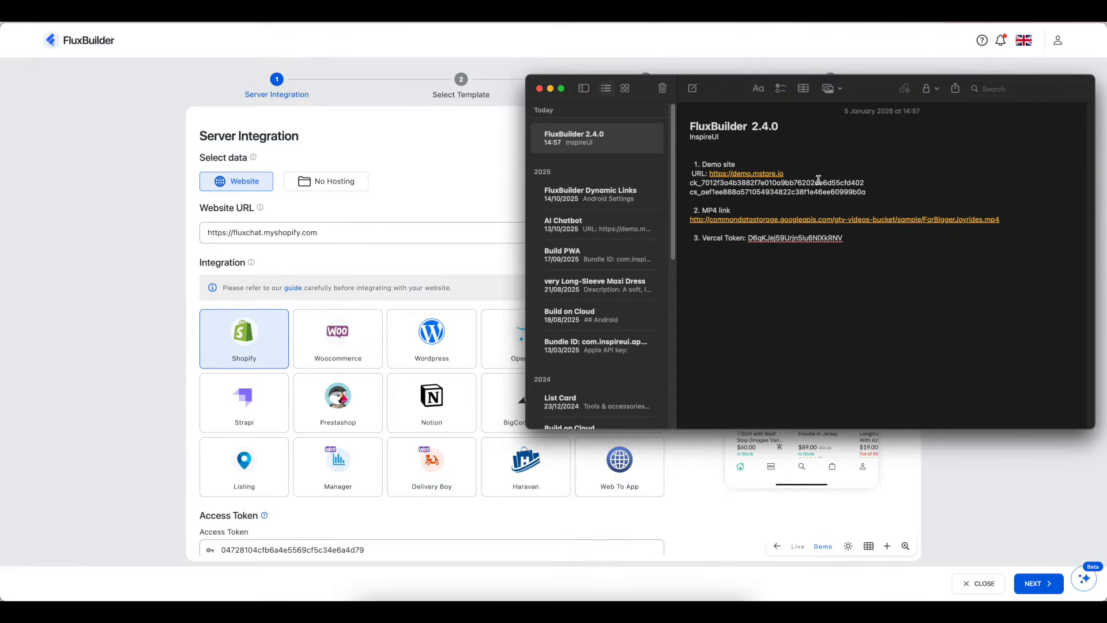
drag(786, 173, 731, 174)
click(711, 173)
drag(782, 174, 709, 174)
right_click(715, 174)
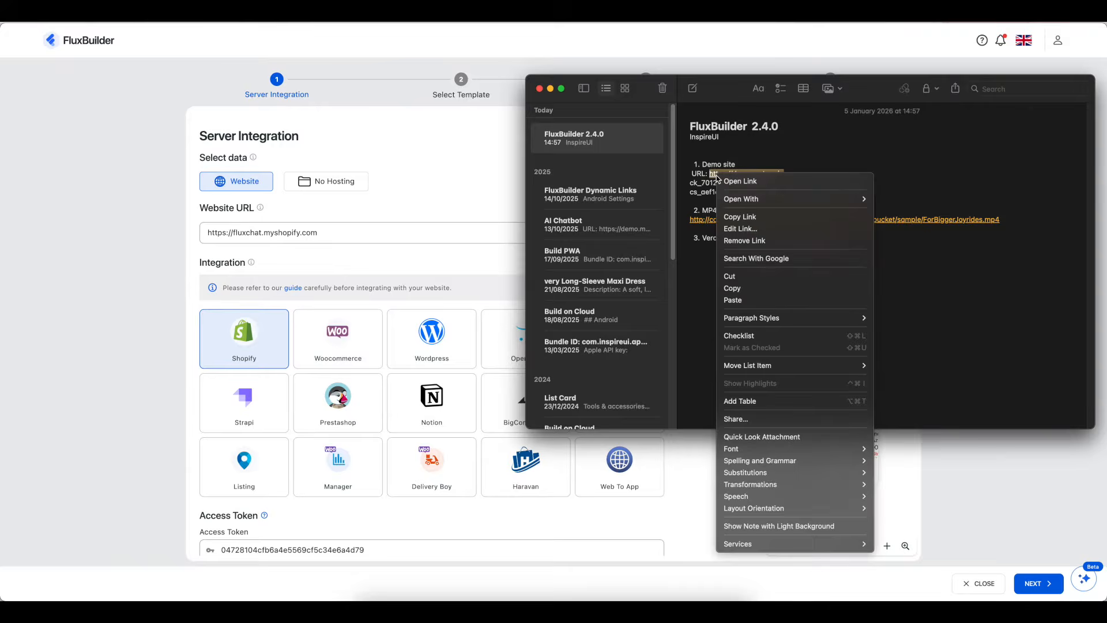
click(752, 288)
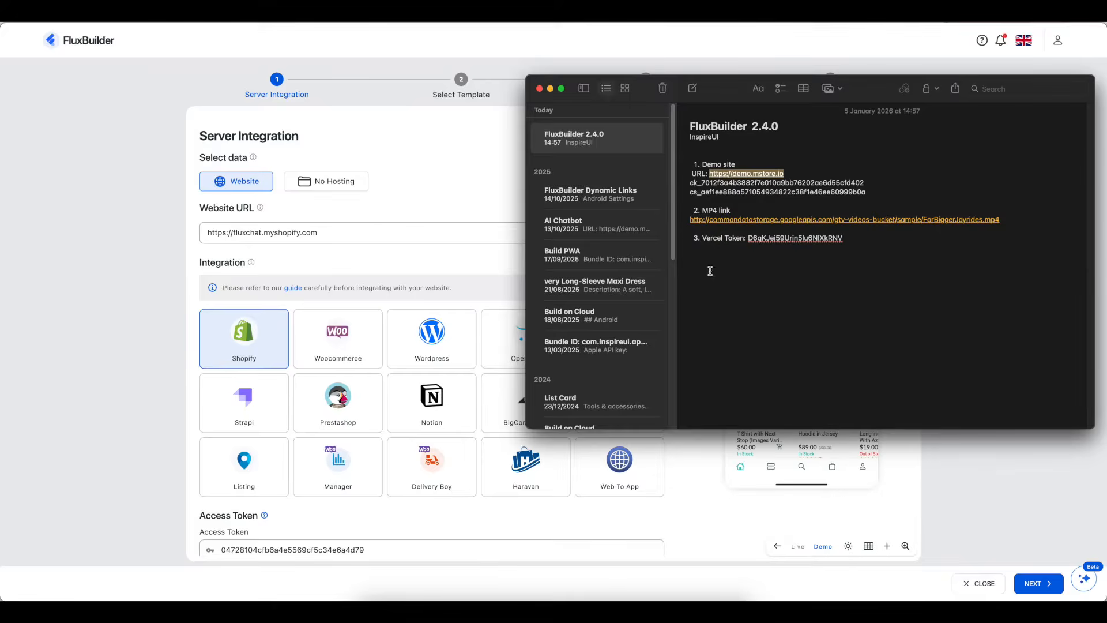
click(314, 237)
drag(318, 234, 210, 236)
key(BackSpace)
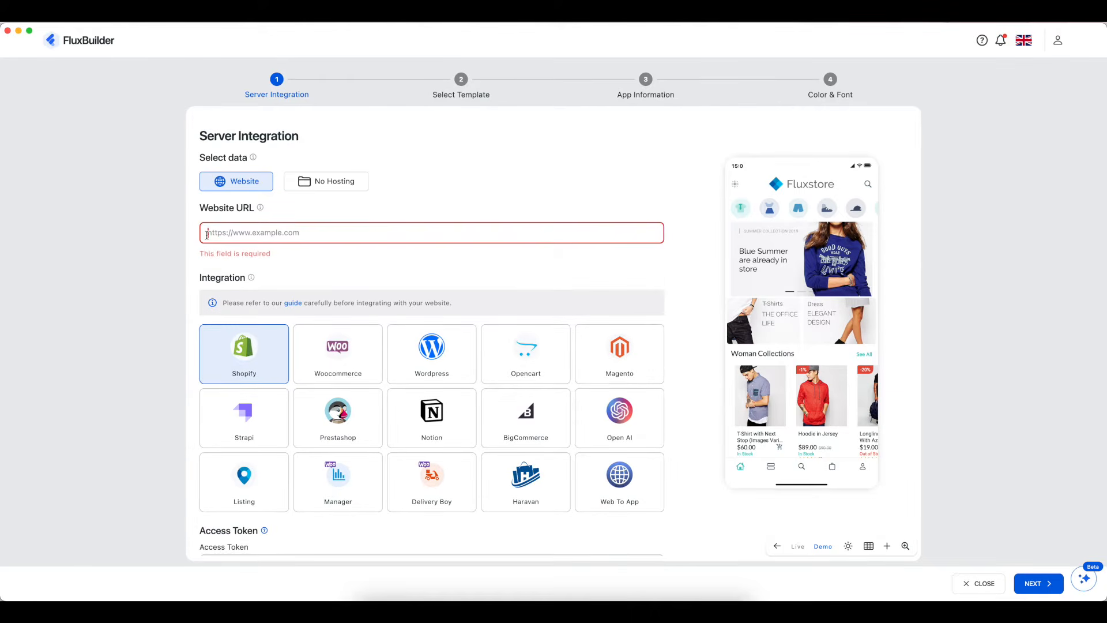
right_click(237, 235)
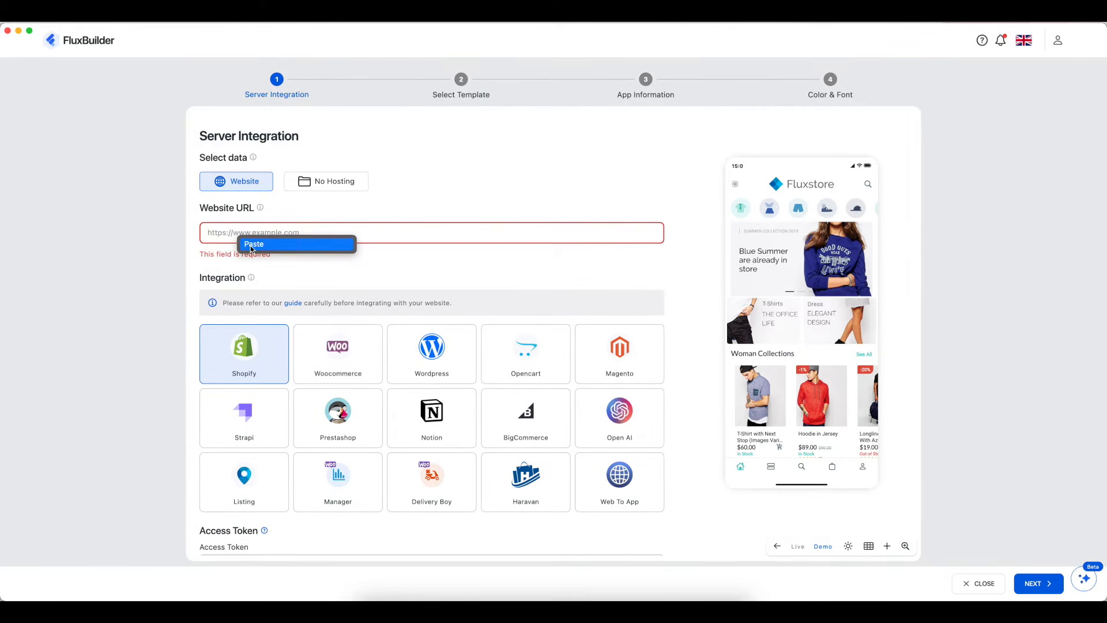
click(252, 249)
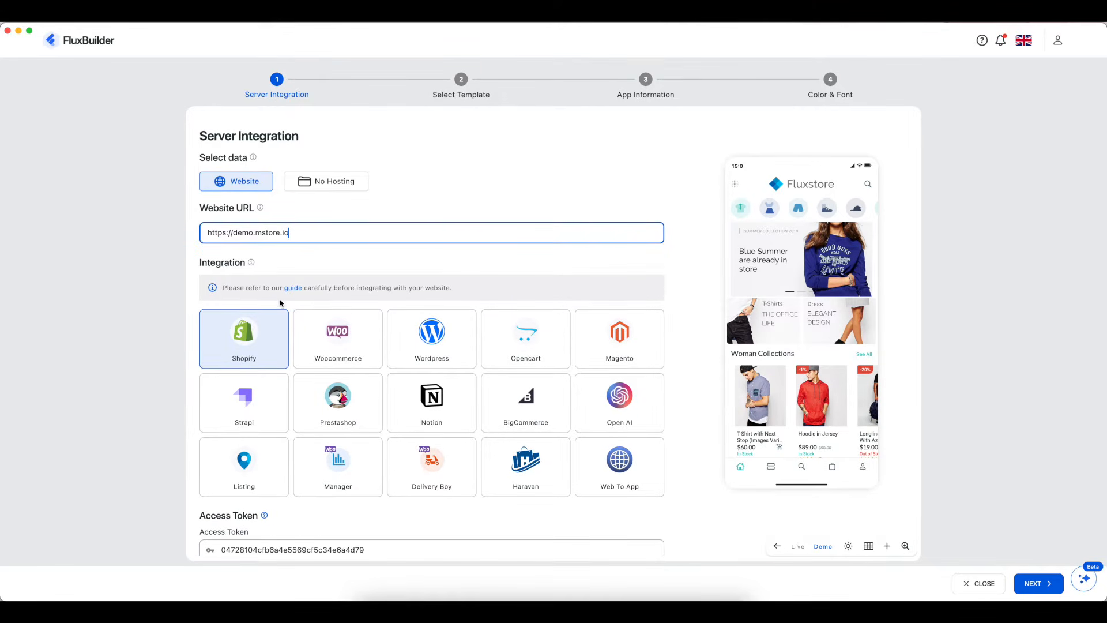
click(365, 350)
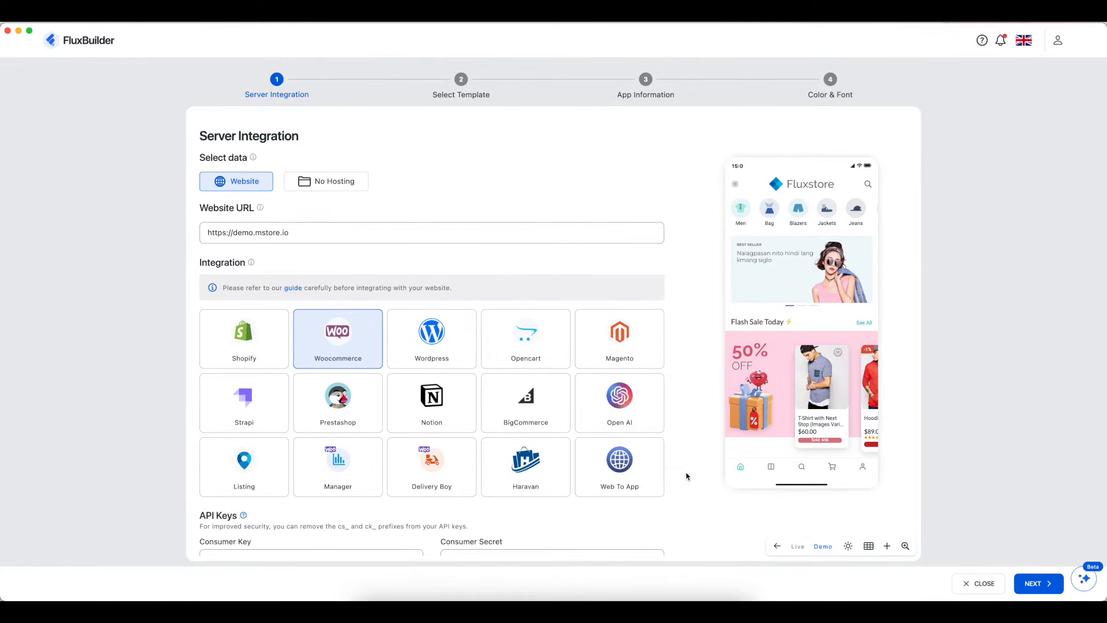
Copy the consumer key from the FluxBuilder 2.4.0 note in Notes and paste it into the Consumer Key field in FluxBuilder.
scroll(638, 392, down, 2)
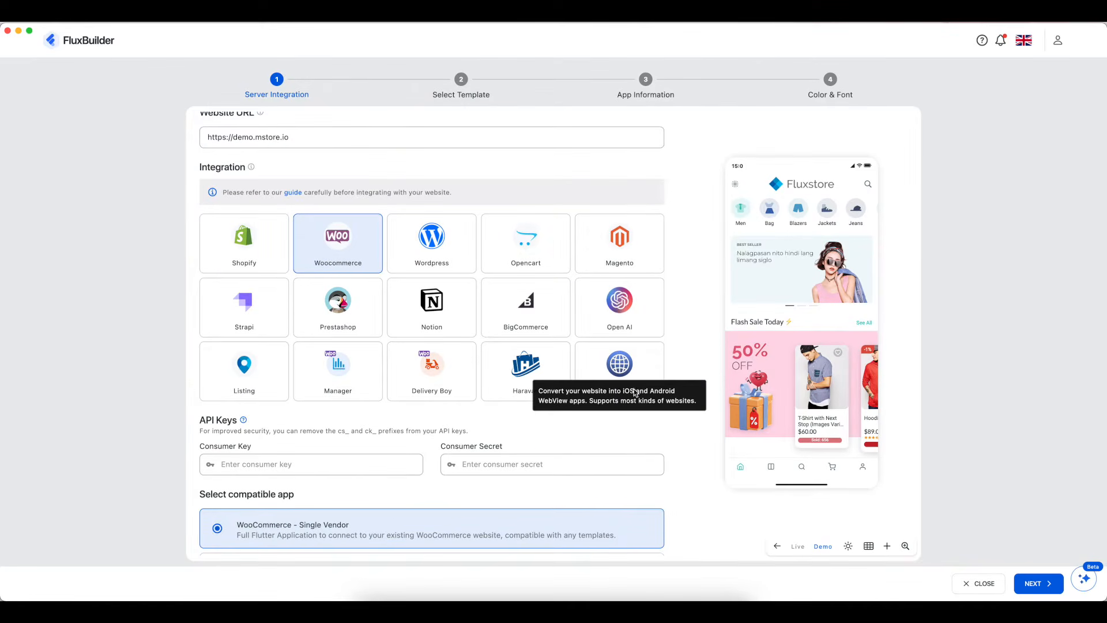
scroll(393, 466, down, 1)
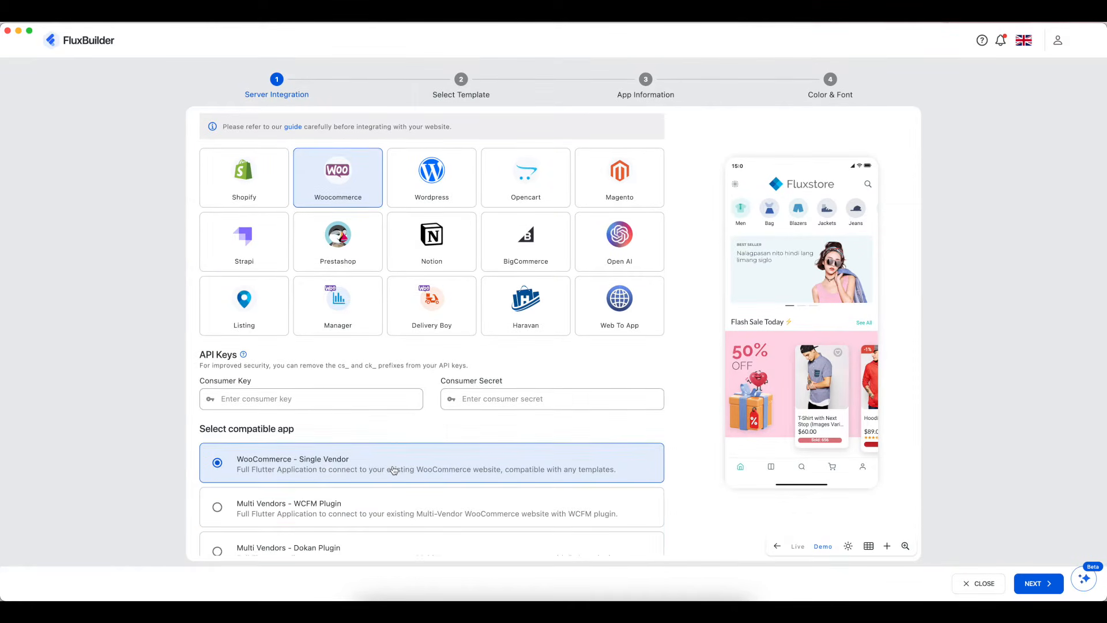
click(337, 399)
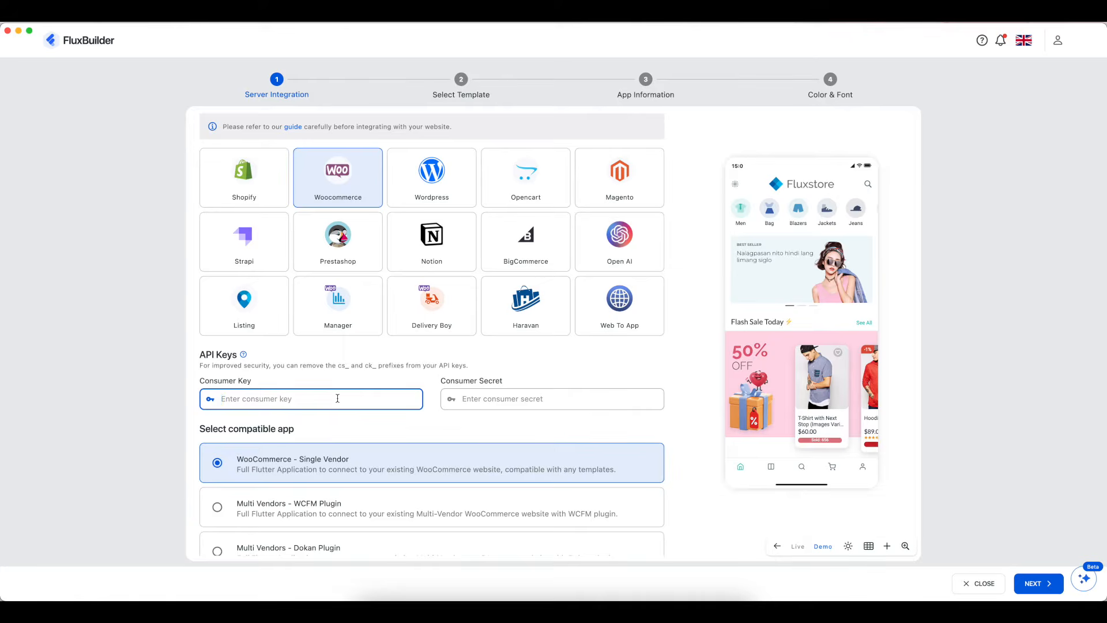
key(super+Tab)
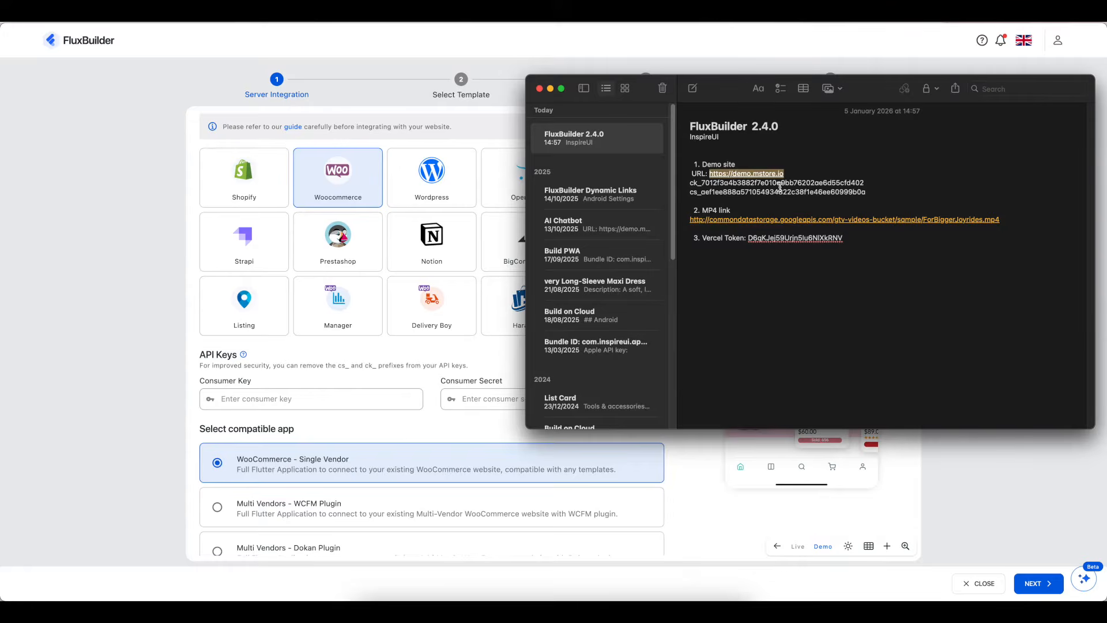
double_click(783, 182)
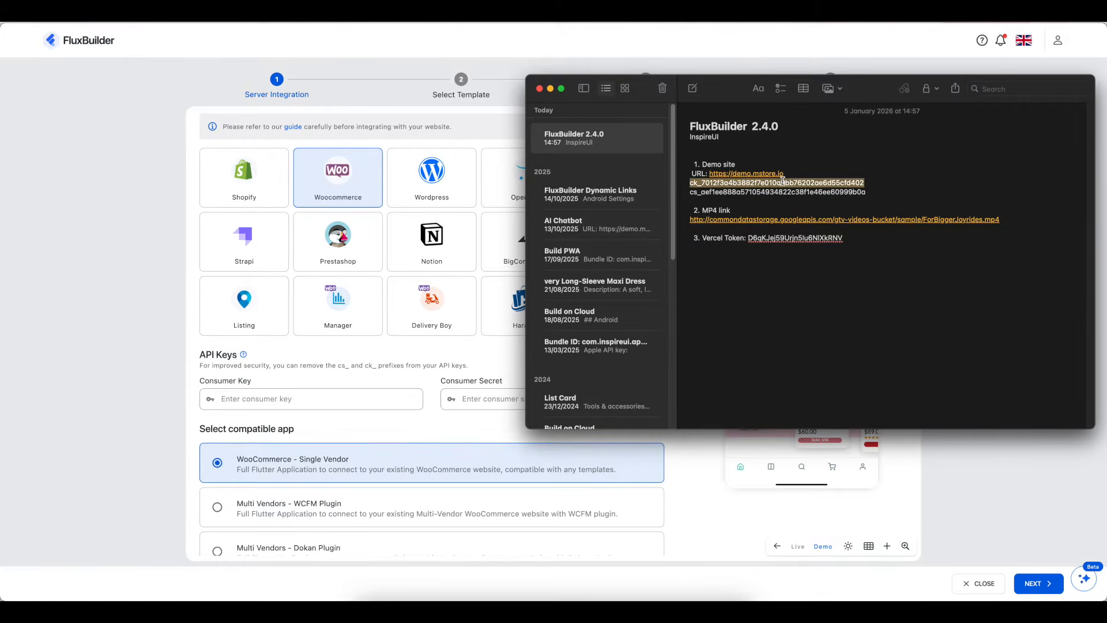
right_click(783, 182)
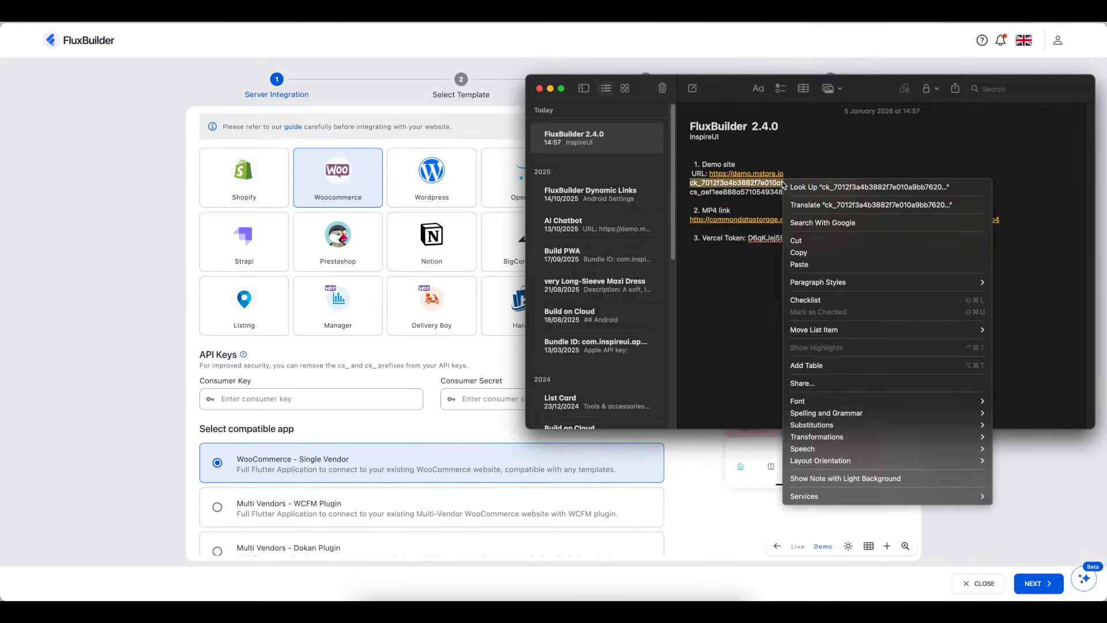
click(816, 254)
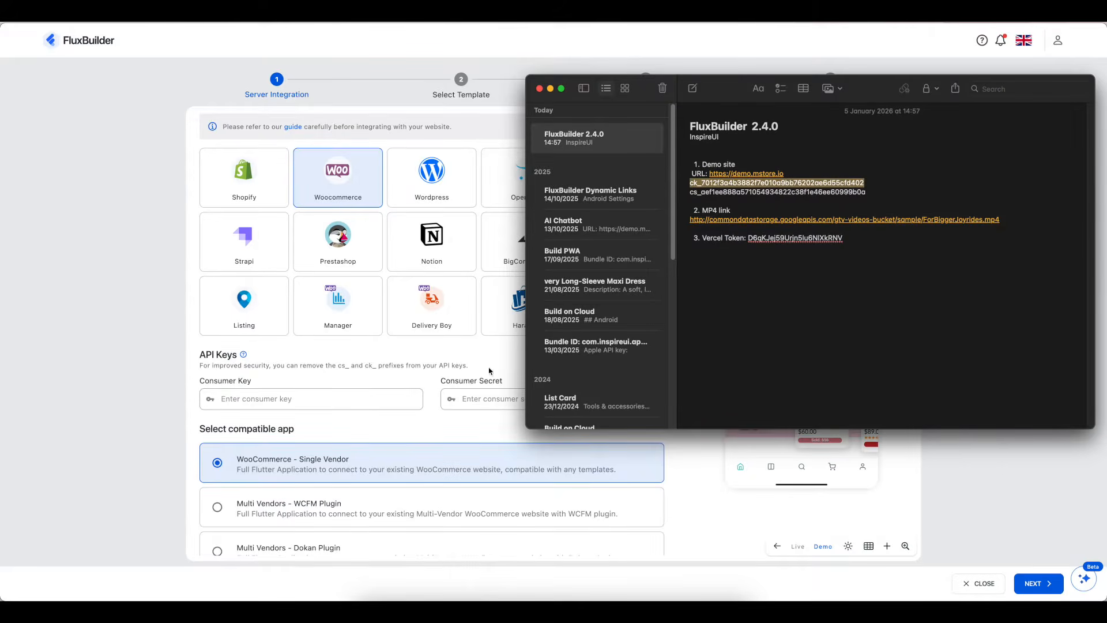
click(356, 399)
key(super+v)
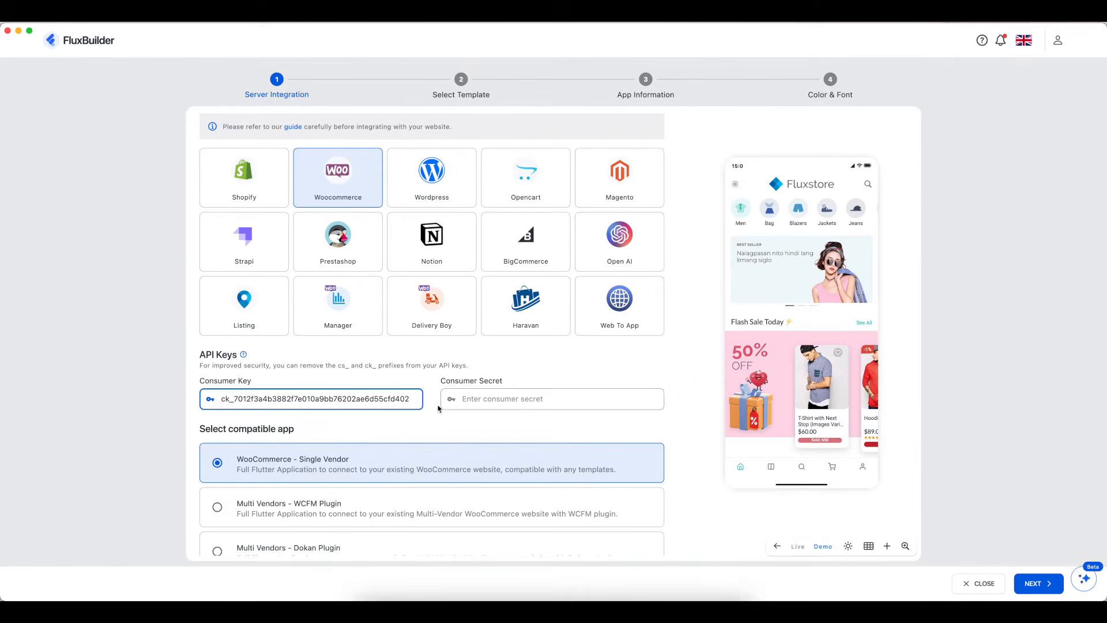
Paste the copied consumer key into the Consumer Secret field as well and run the connectivity troubleshoot.
click(480, 401)
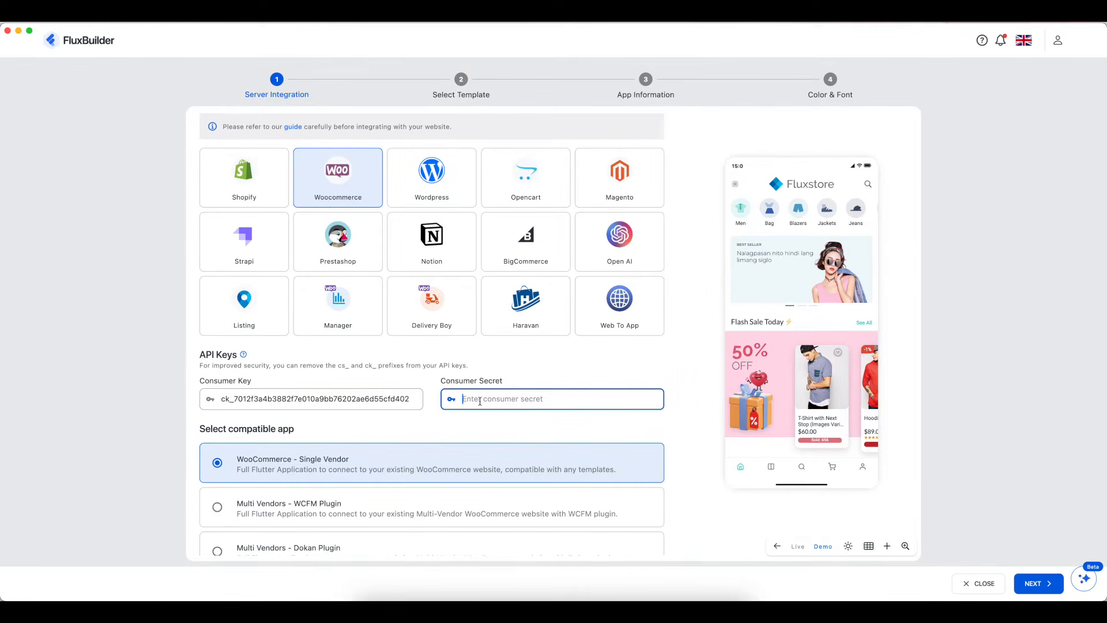
key(super+v)
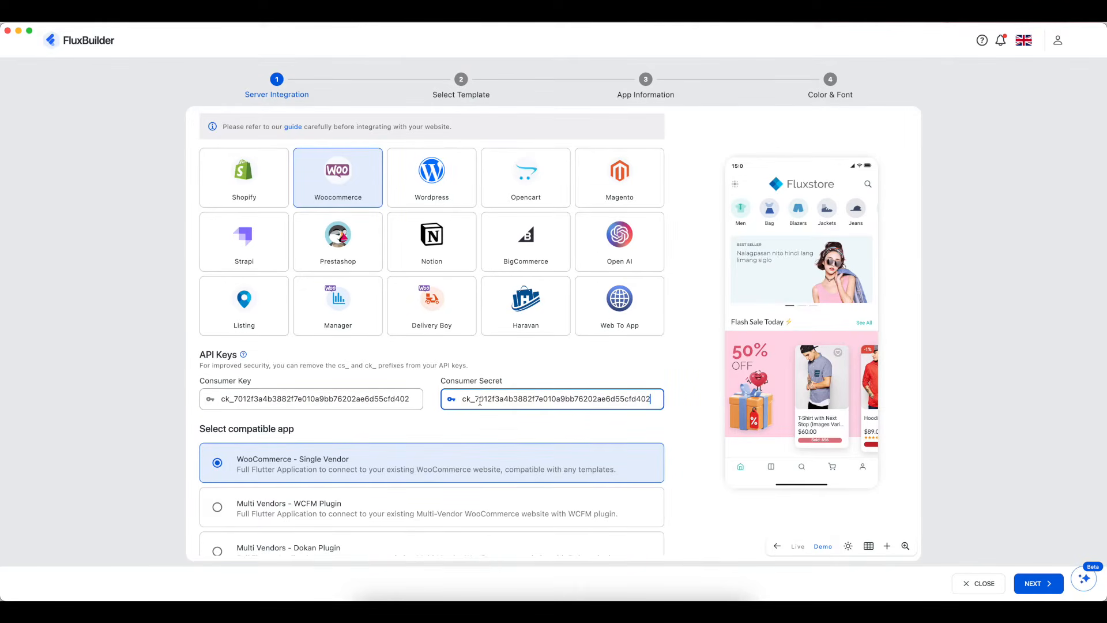
scroll(480, 431, down, 3)
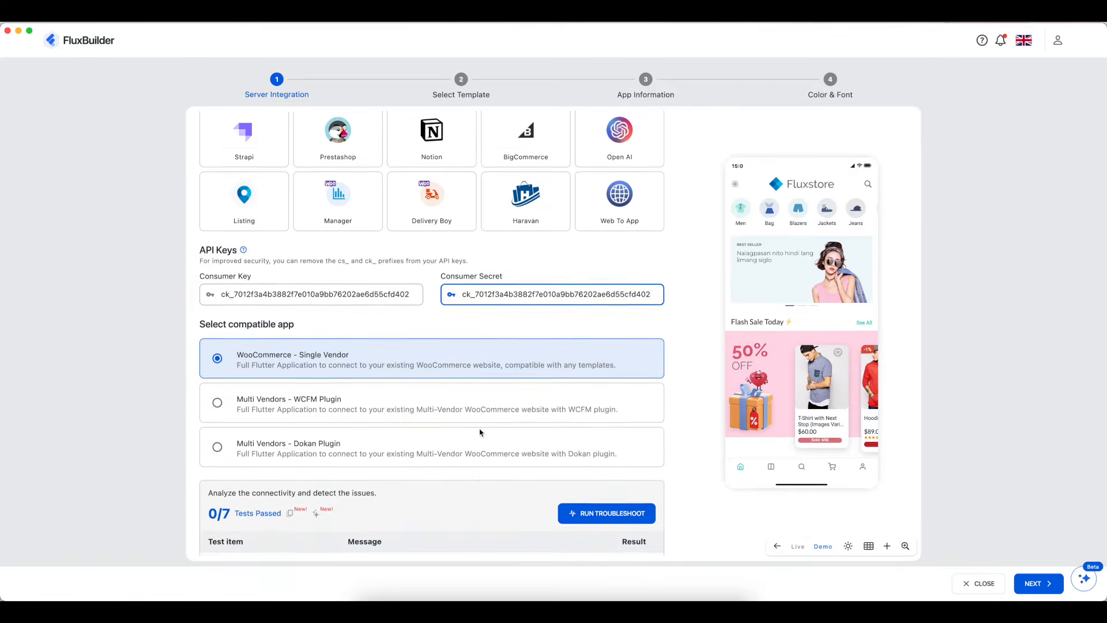
scroll(480, 431, down, 2)
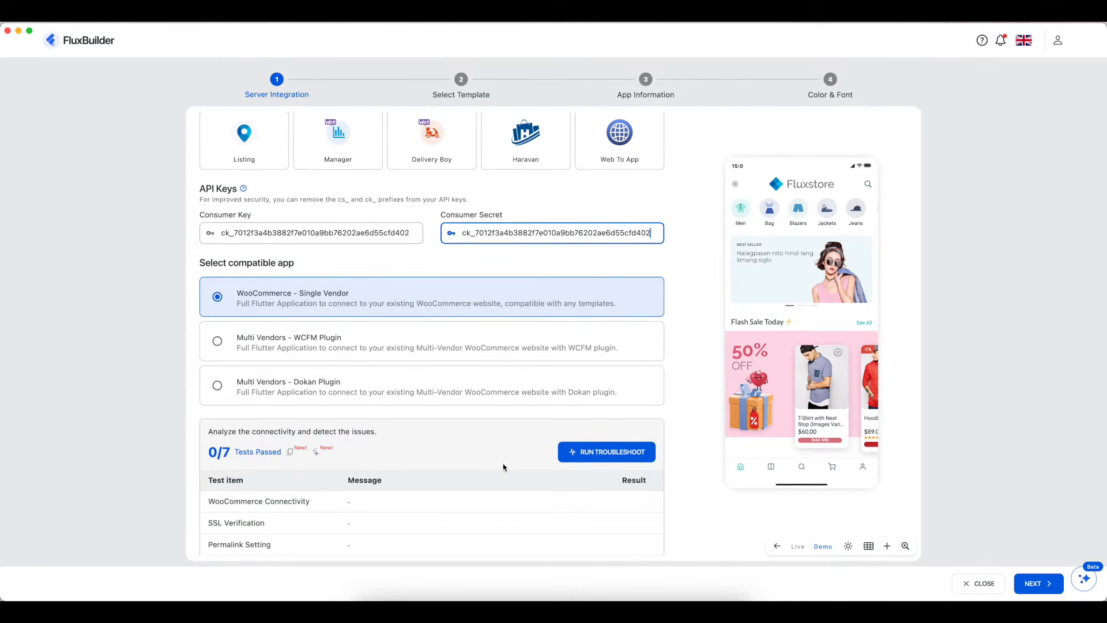
scroll(503, 467, down, 3)
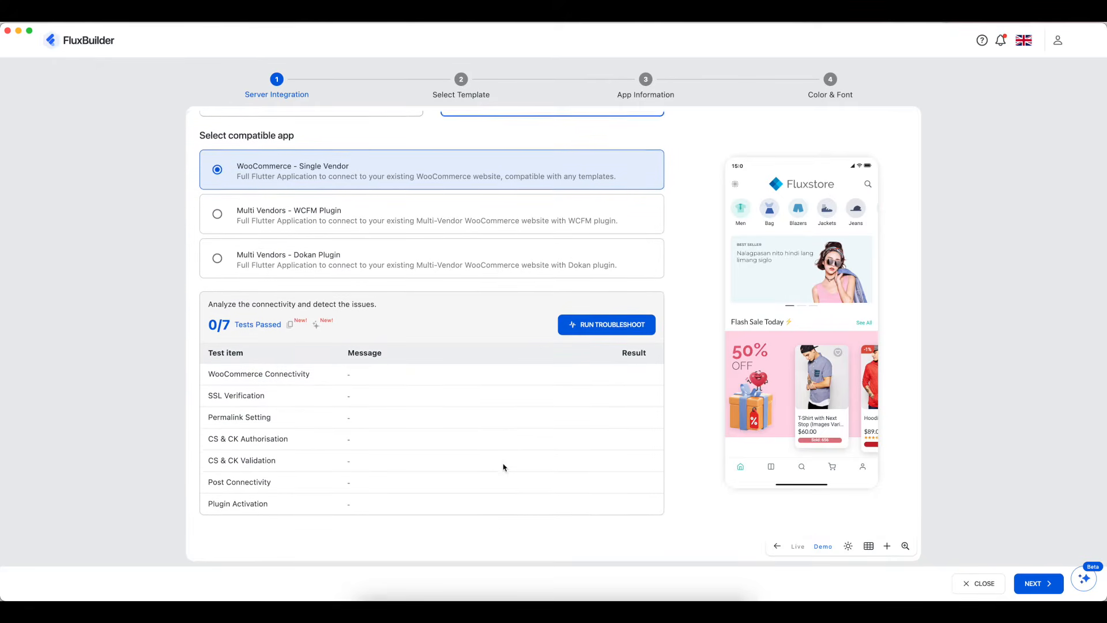
click(622, 325)
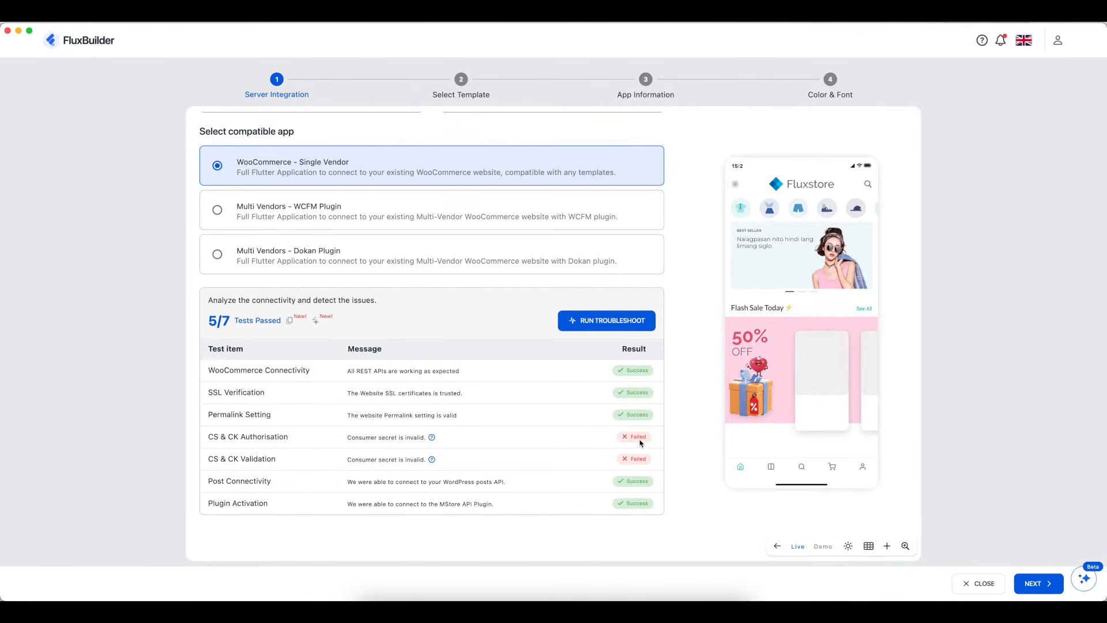
Have the AI chat analyze the connectivity test results, ask it how to generate new WooCommerce API keys, and close the chat.
click(324, 321)
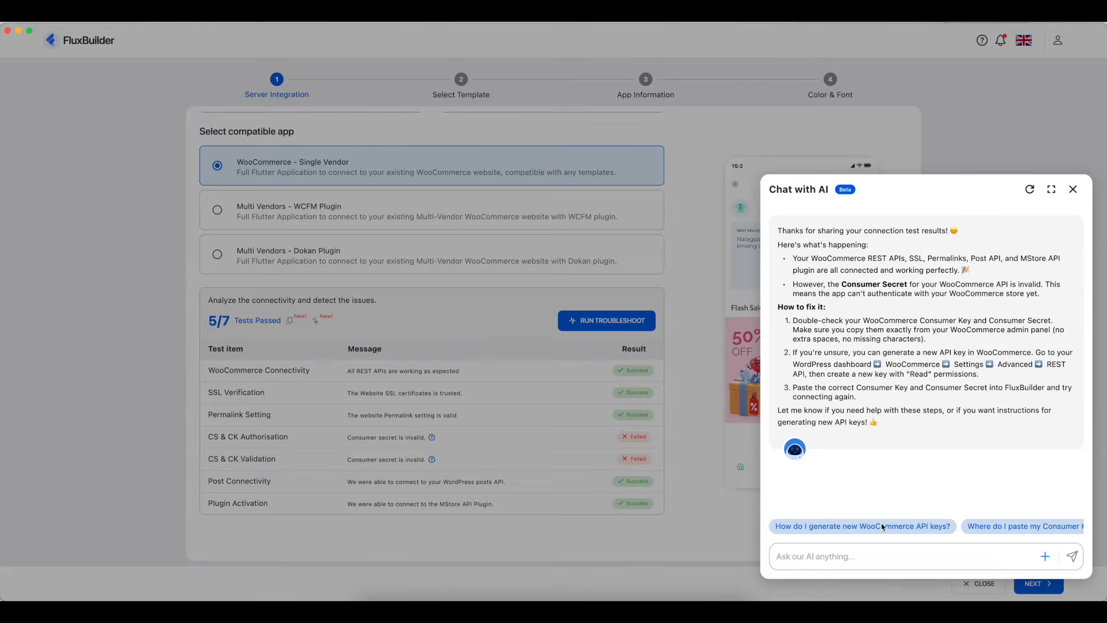
click(914, 527)
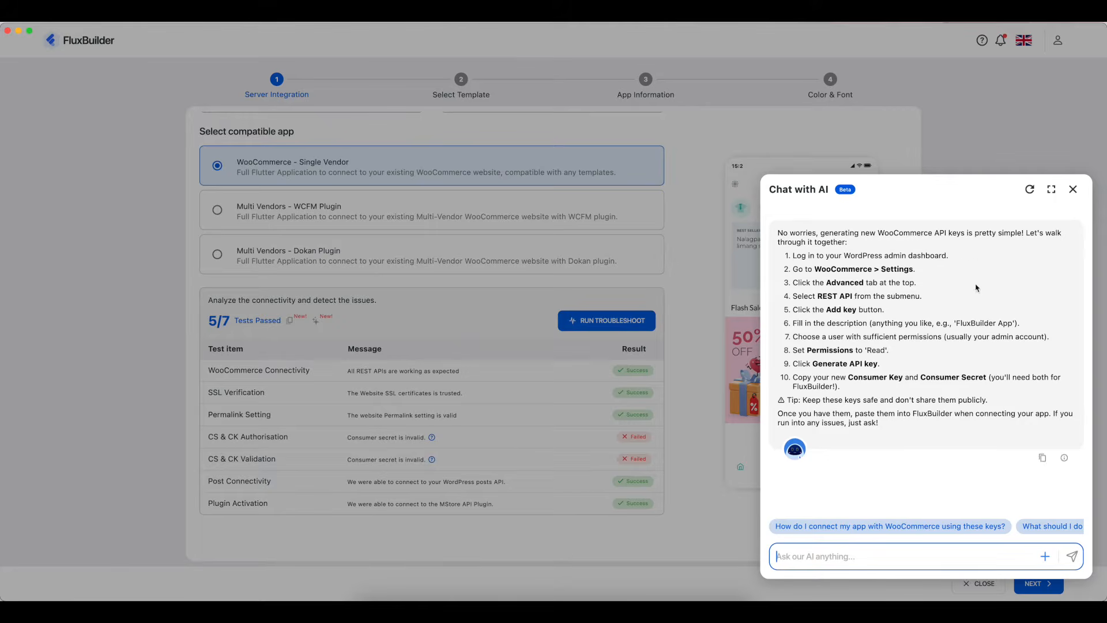
click(1073, 190)
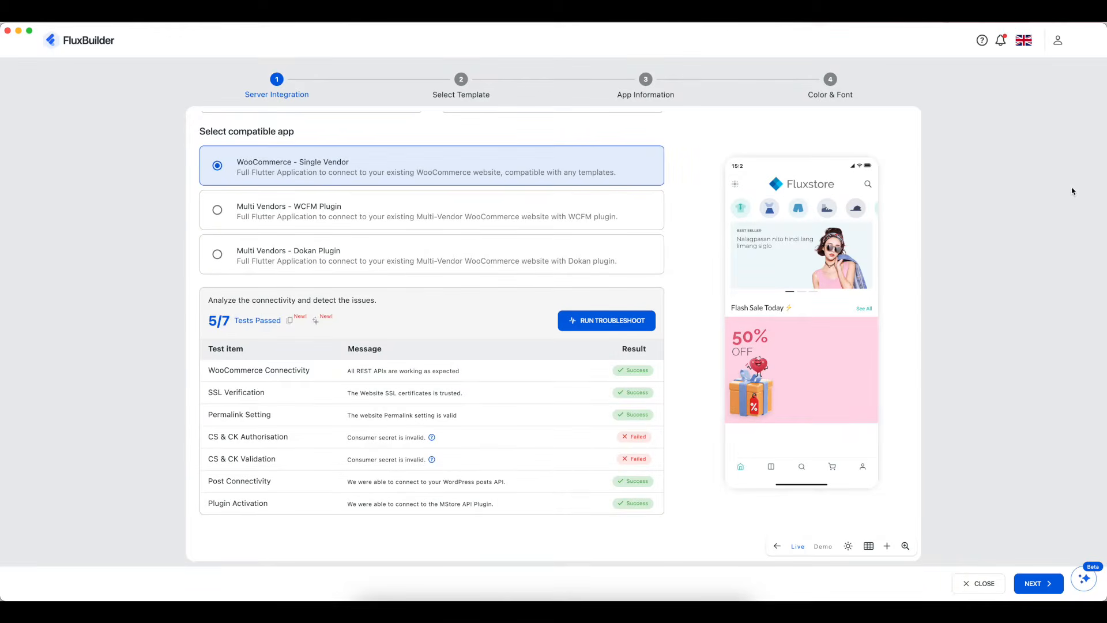
Copy the consumer secret from the note in Notes and replace the Consumer Secret field's content with it in FluxBuilder.
scroll(535, 343, up, 2)
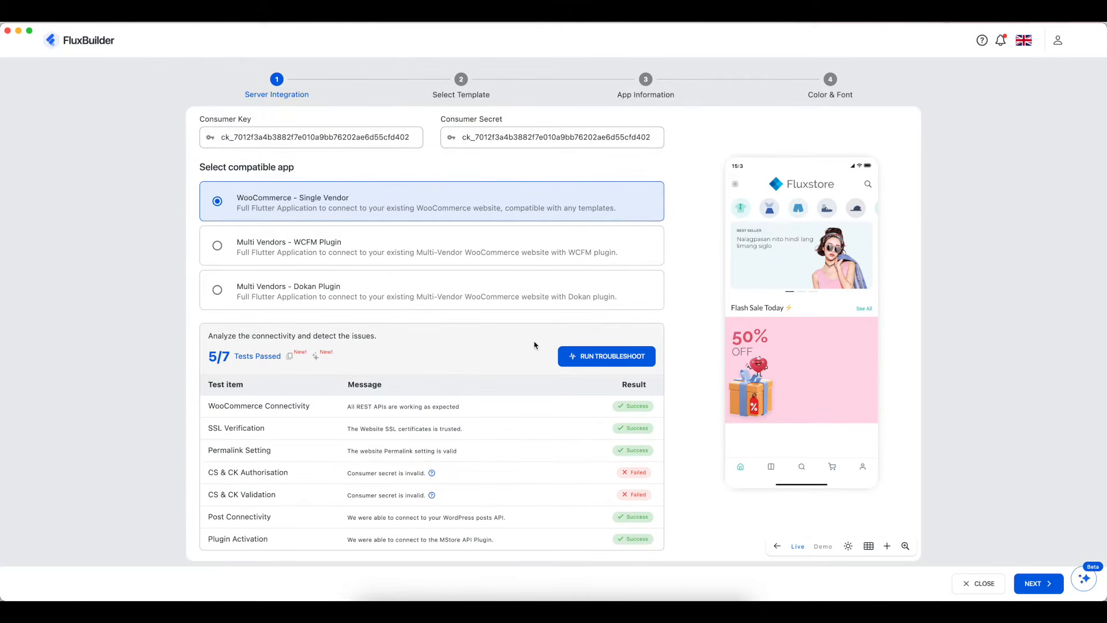
key(super+Tab)
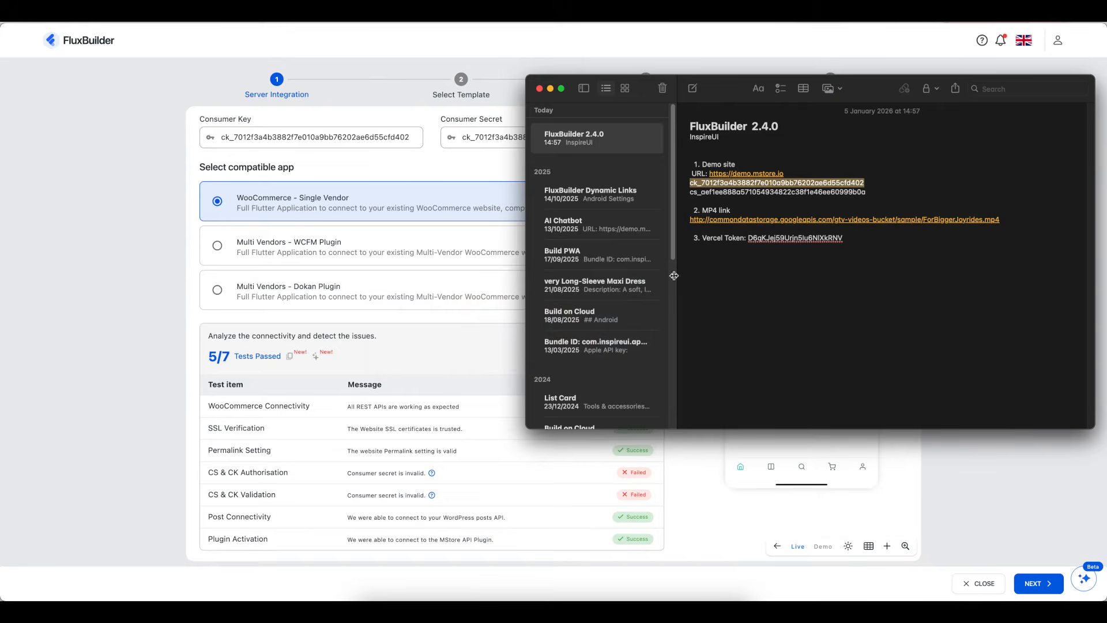
double_click(795, 192)
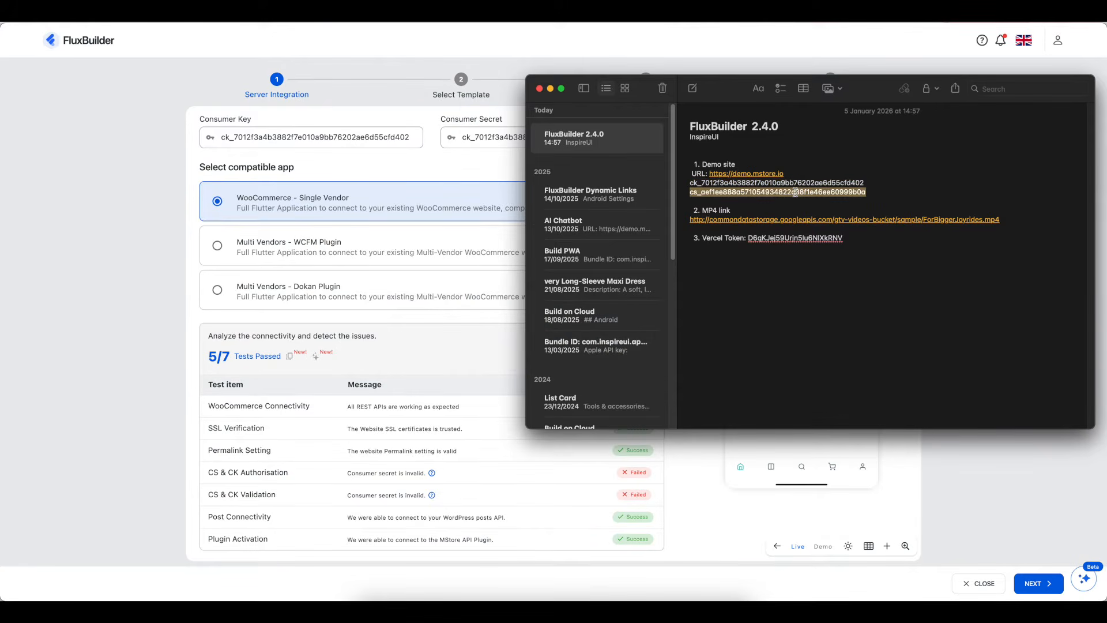
right_click(795, 192)
click(822, 260)
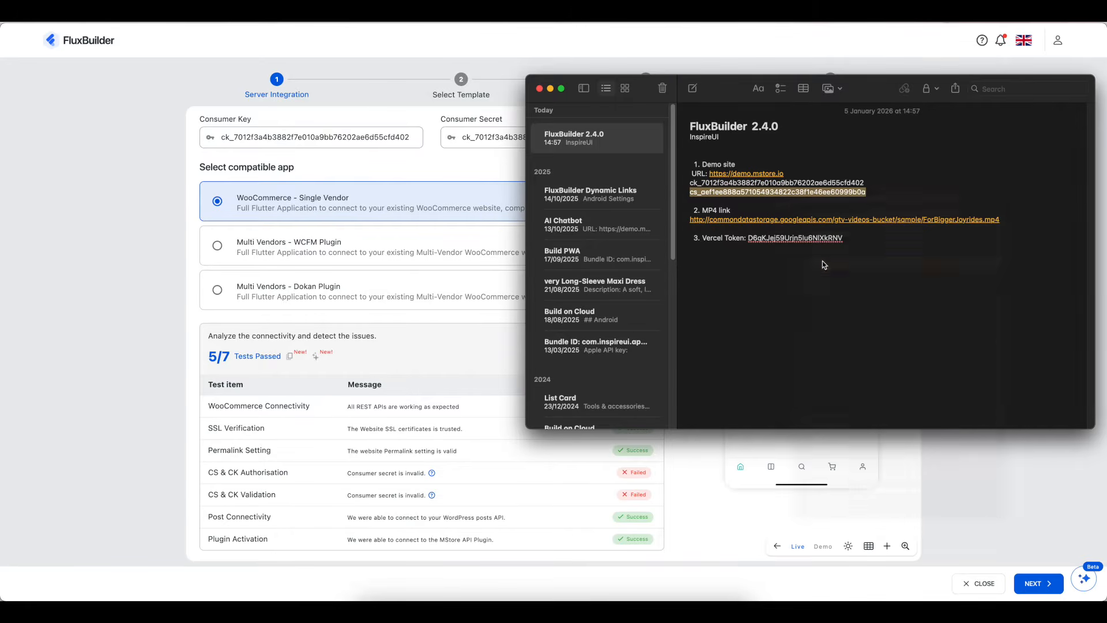
click(472, 137)
click(472, 137)
key(super+a)
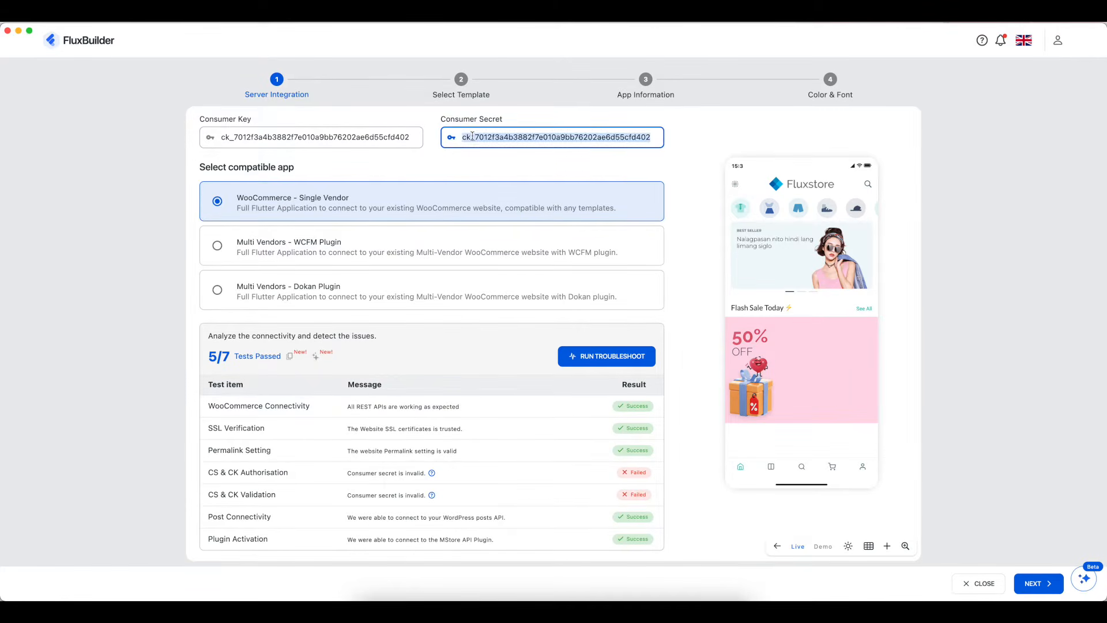
key(BackSpace)
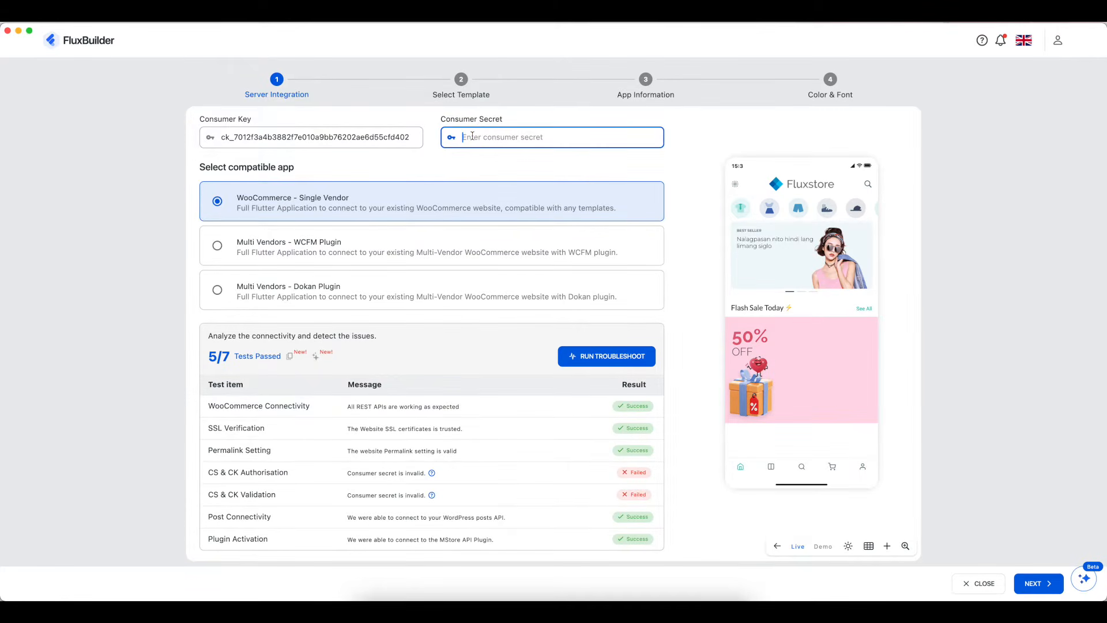
key(super+v)
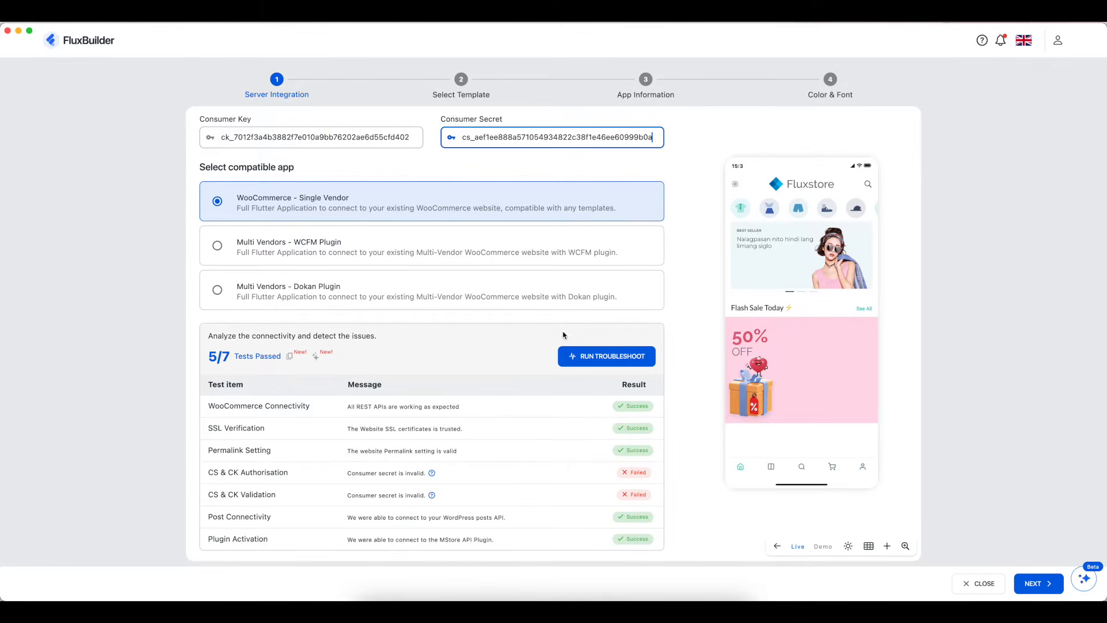
Rerun the connectivity troubleshoot with the updated API keys and copy the test log.
click(595, 364)
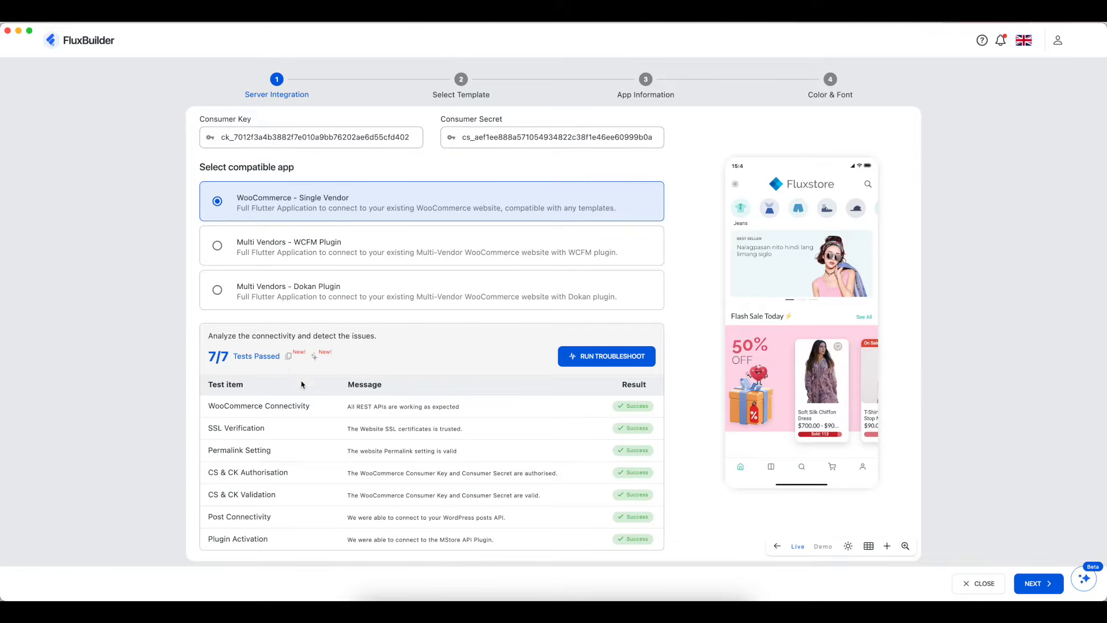
click(289, 359)
Switch to Notes, add the heading "Copied Log:" at the end of the FluxBuilder 2.4.0 note and paste the copied test log below it.
key(super+Tab)
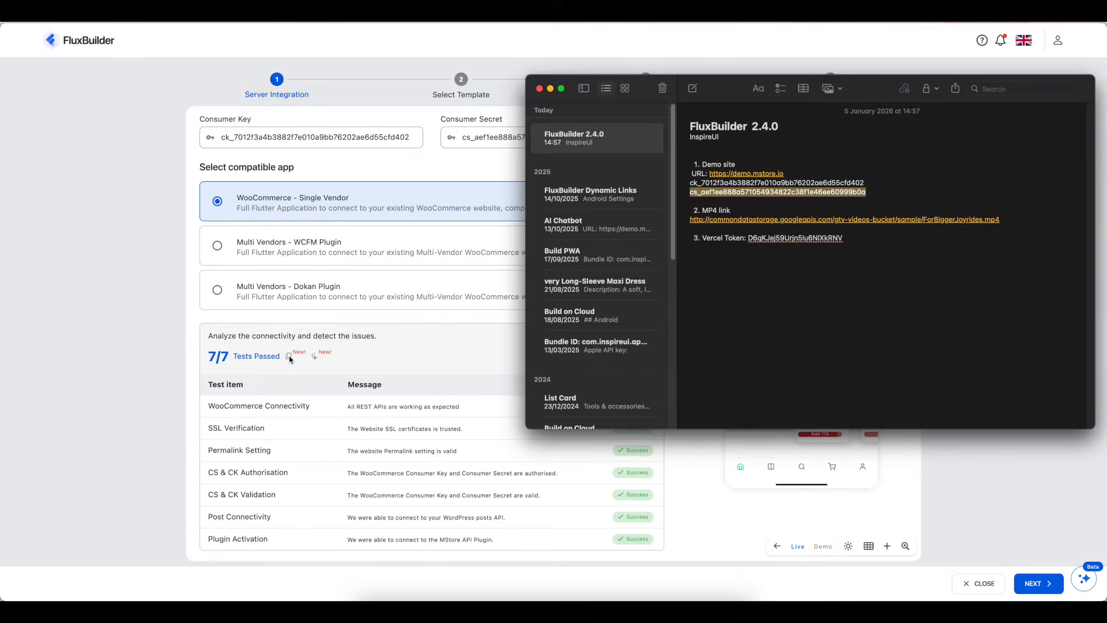
click(859, 240)
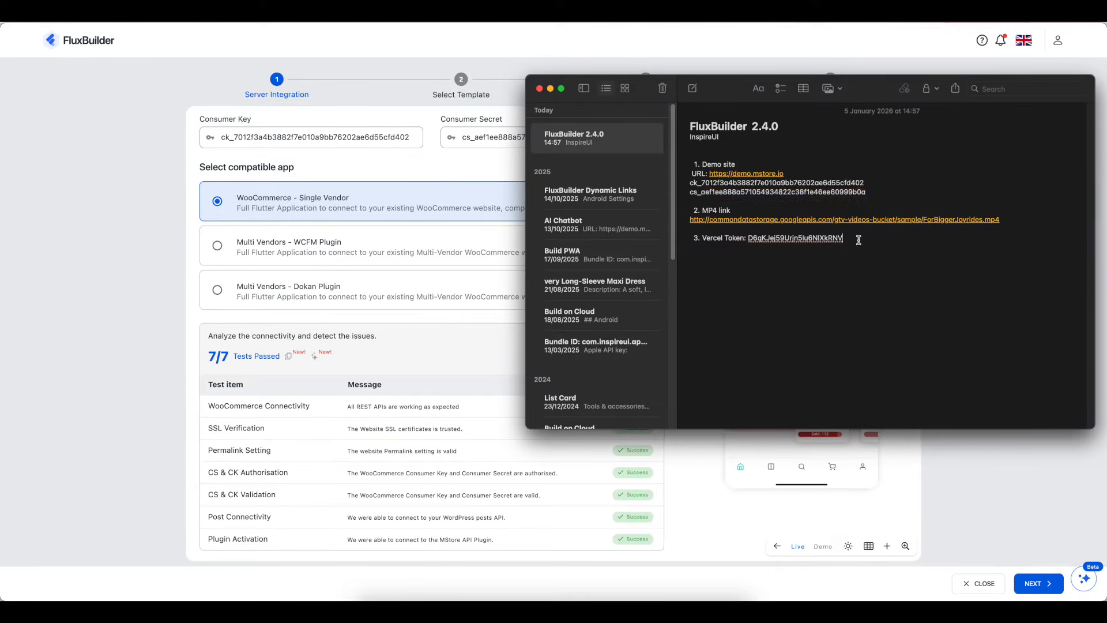
key(Return)
key(Return)
text(Copied Log:)
right_click(700, 285)
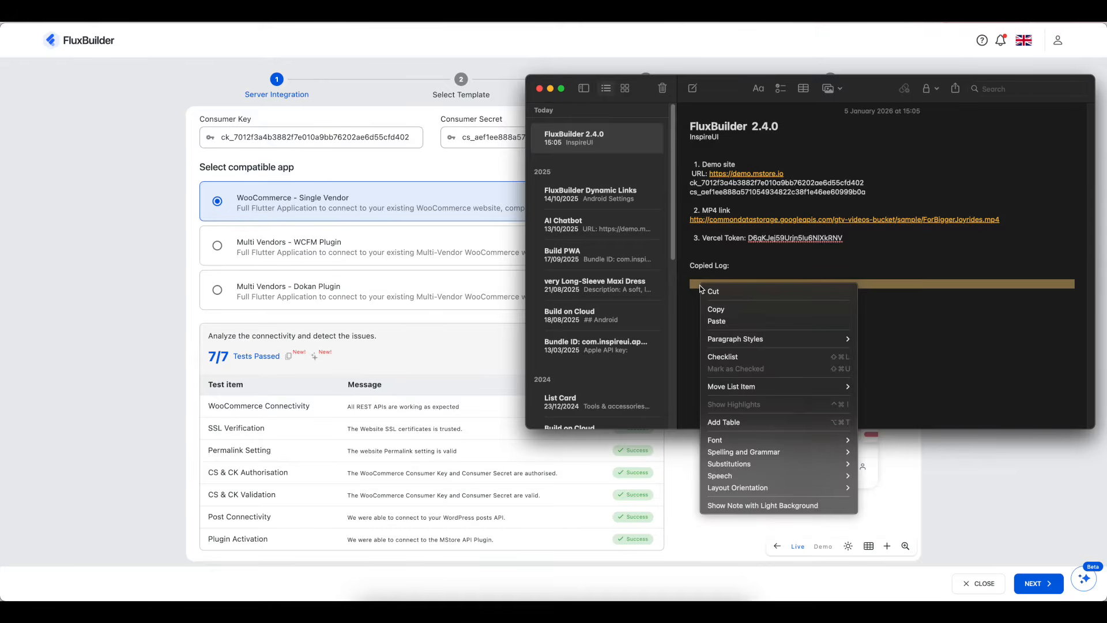
click(723, 318)
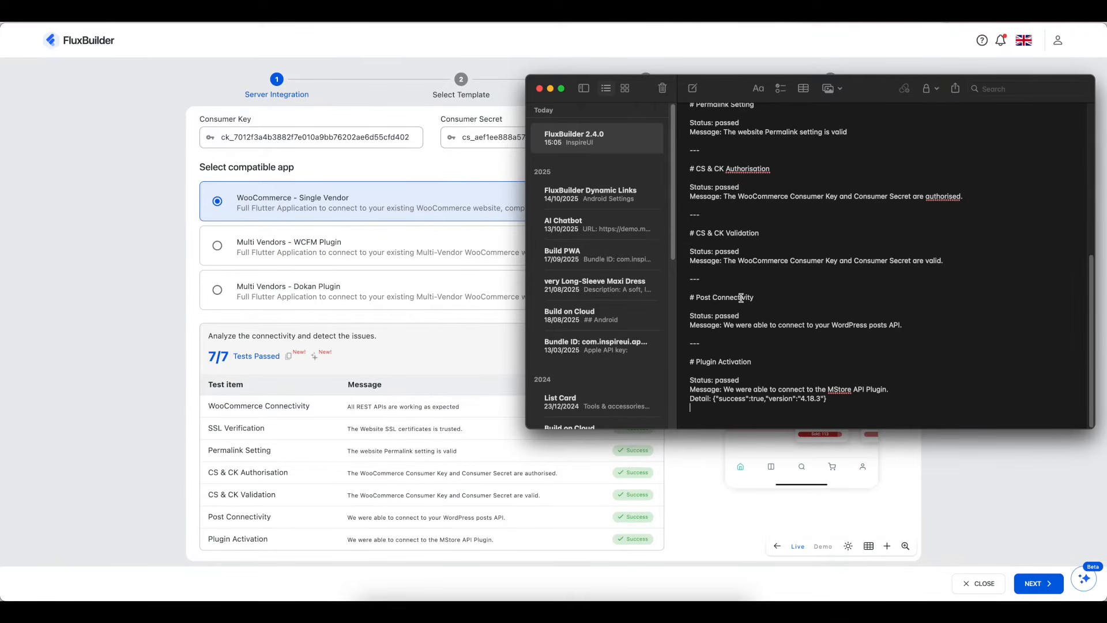
Read through the pasted log's status and message for each connectivity test, and return to FluxBuilder.
scroll(741, 297, up, 3)
scroll(741, 297, up, 5)
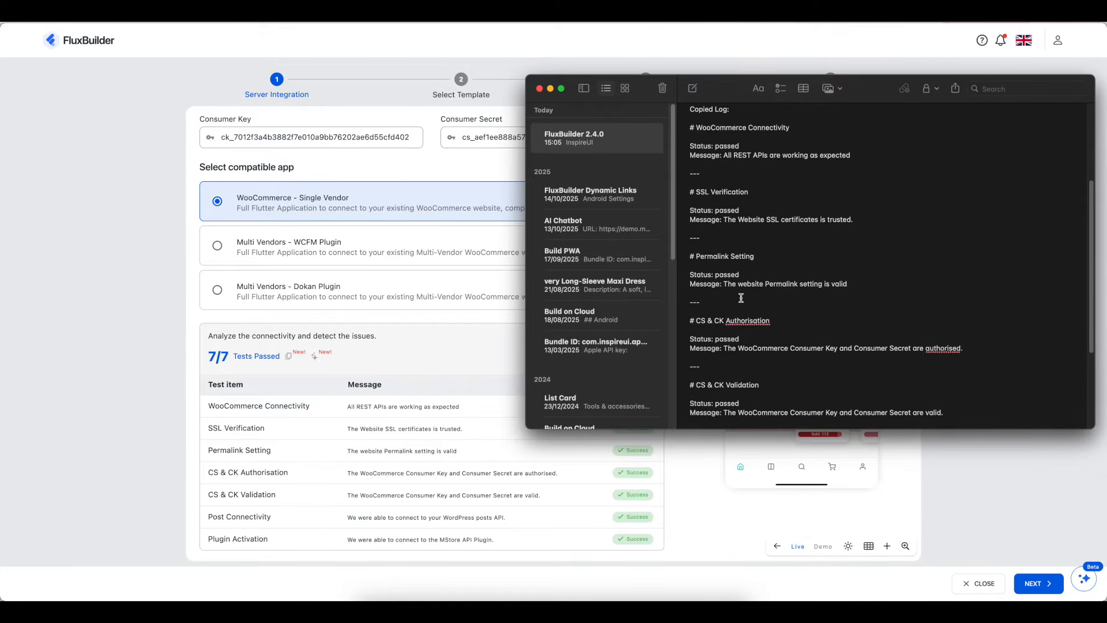
scroll(741, 297, up, 1)
scroll(741, 297, down, 1)
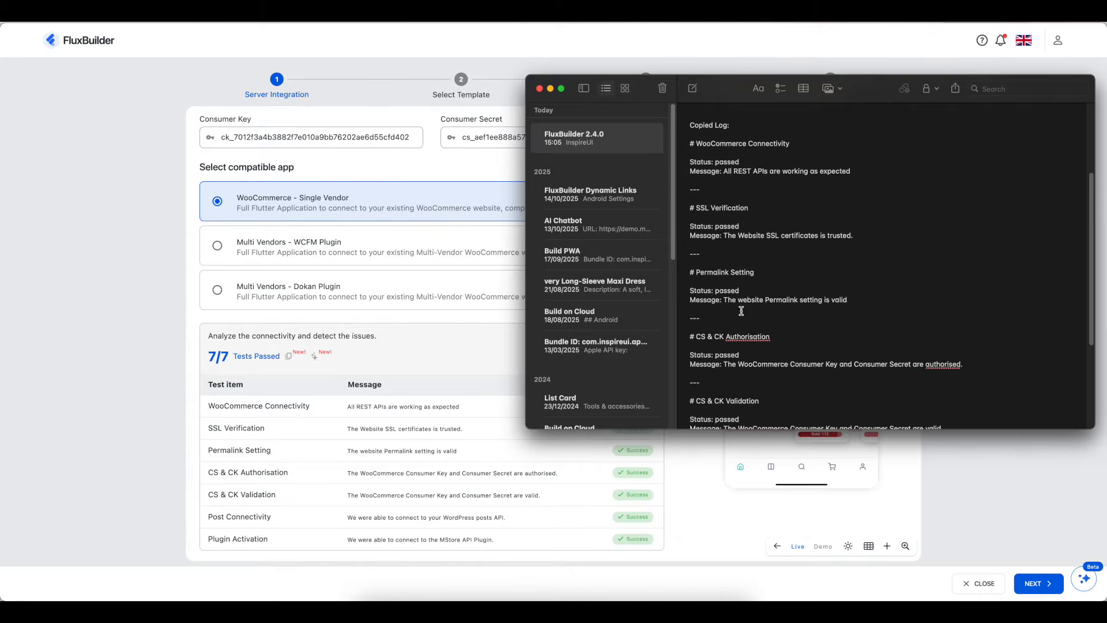
scroll(747, 349, down, 5)
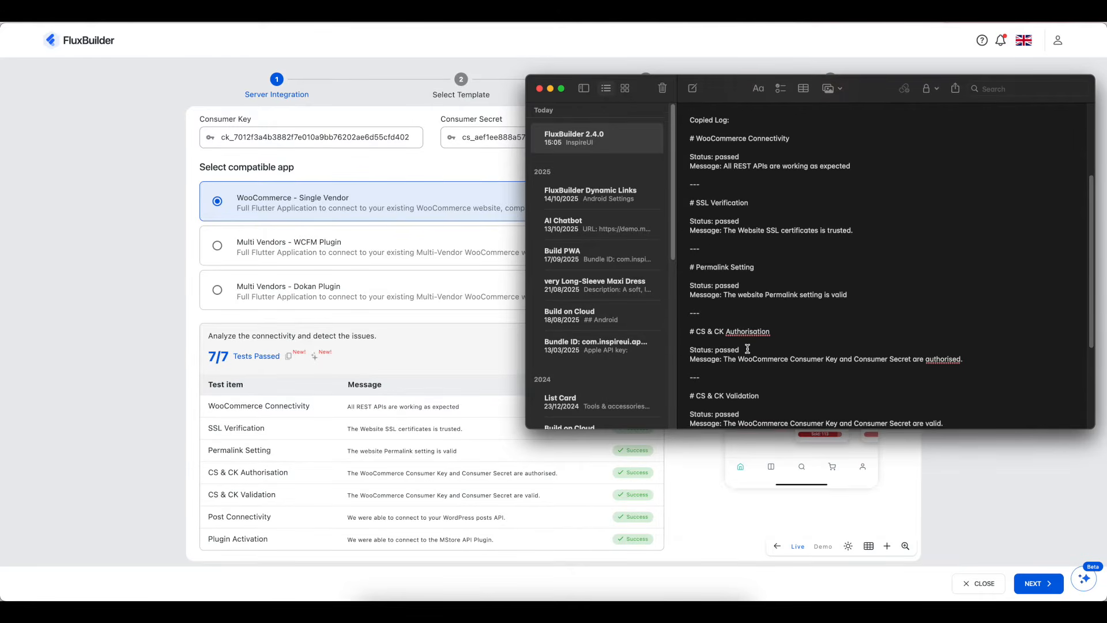
scroll(747, 349, down, 6)
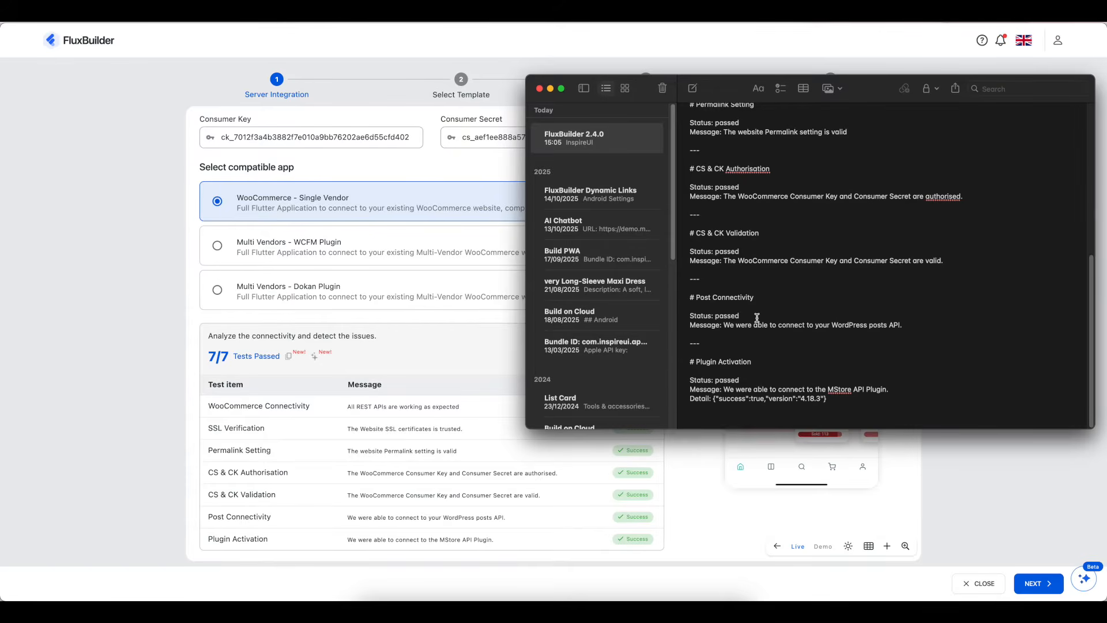
click(489, 322)
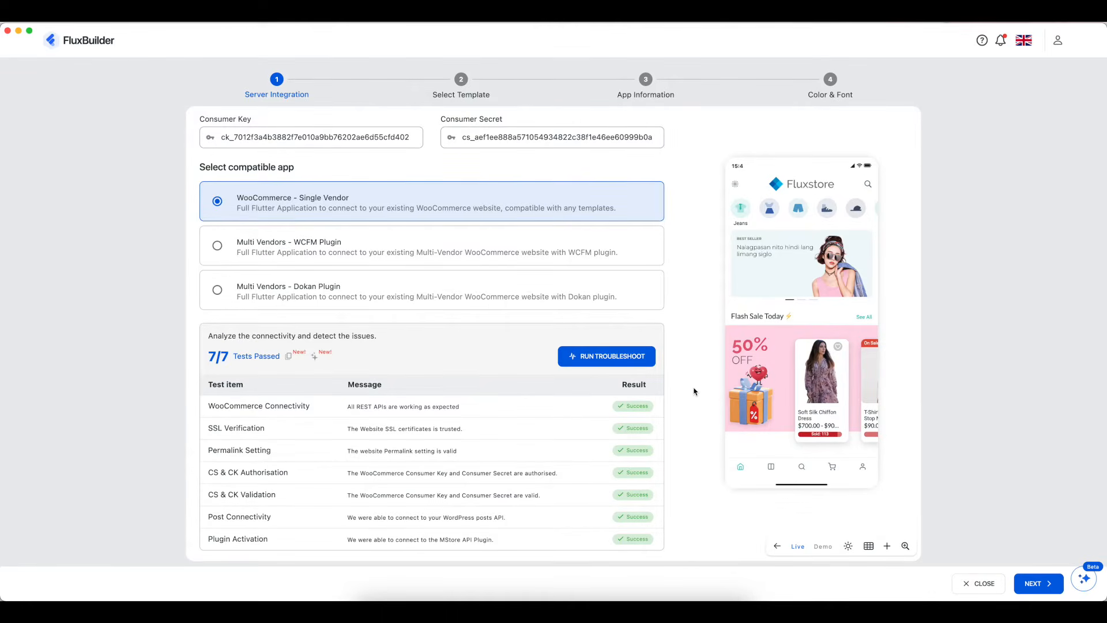
Continue to template selection and apply the General template with the "Up to 50% off" shoe banner.
click(1047, 586)
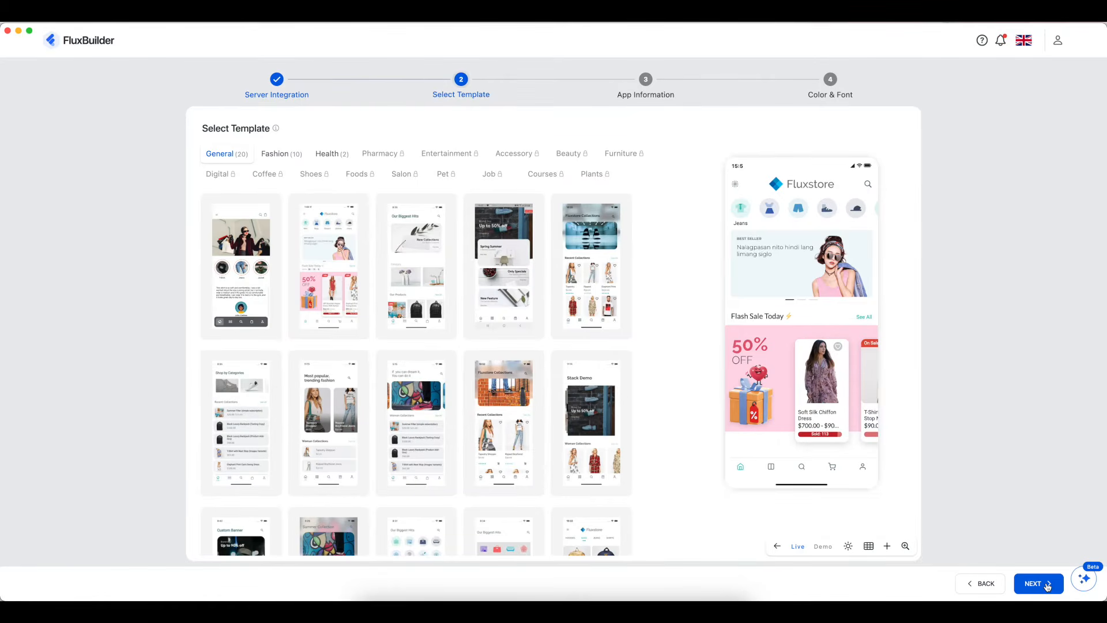
click(483, 272)
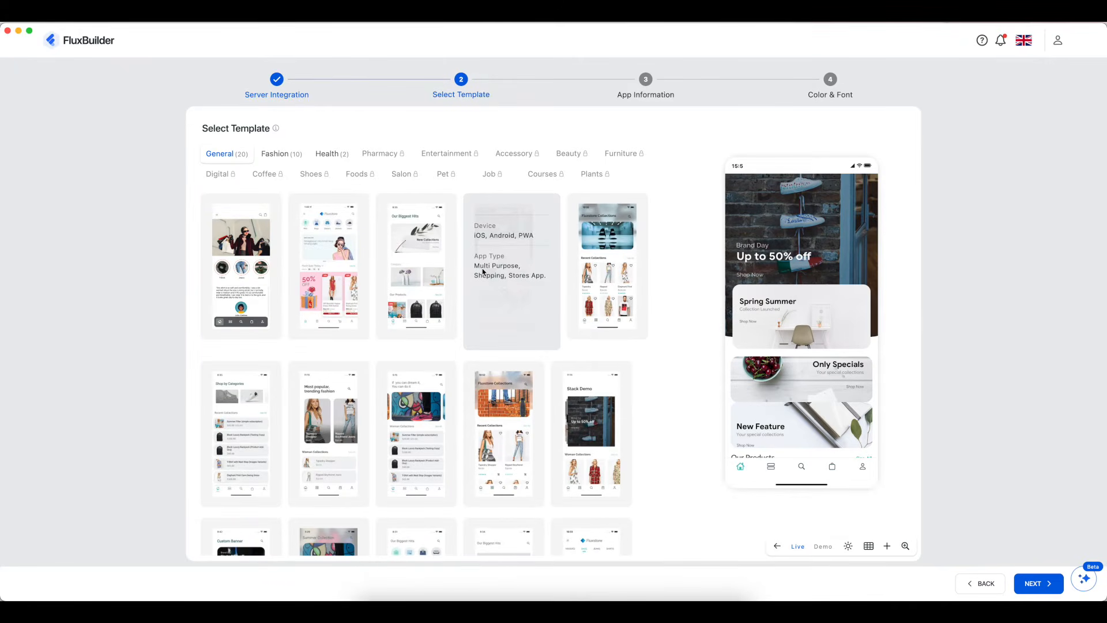
click(1054, 588)
Name the app Demo and finish the setup wizard, keeping the default color and font settings.
click(358, 200)
text(Demo)
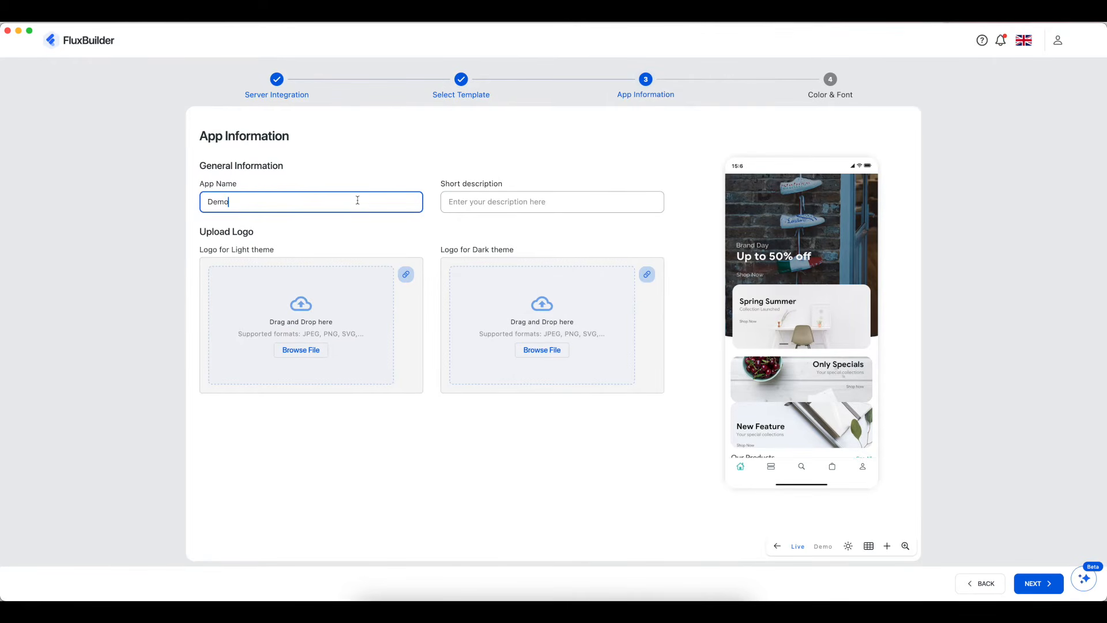
click(1033, 584)
click(1033, 585)
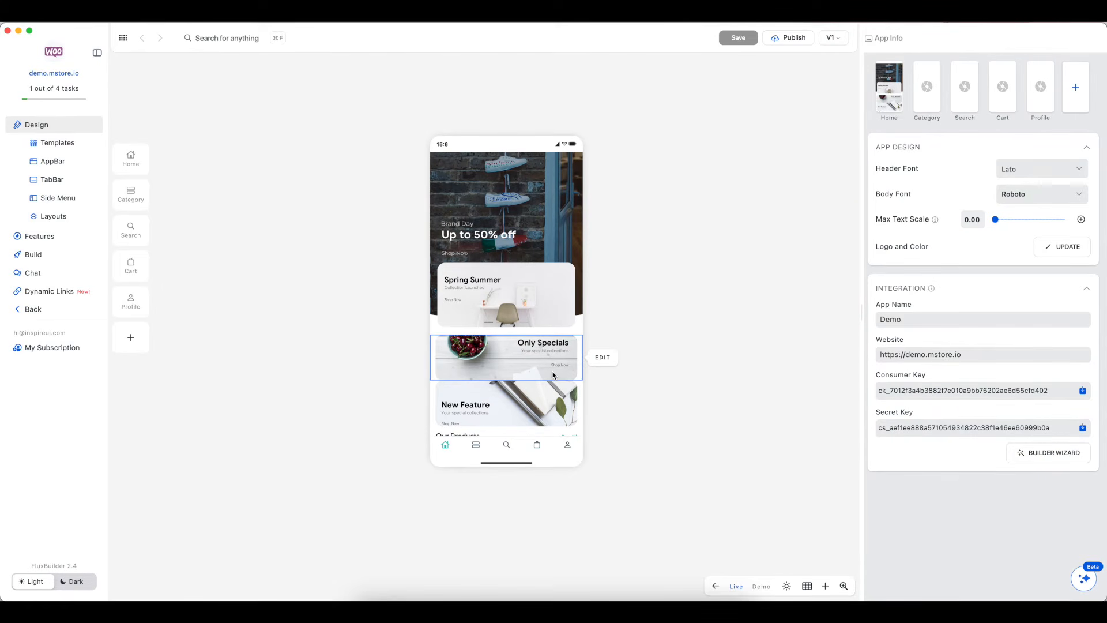
Set the category of the home screen's Our Products list to Men.
scroll(553, 375, down, 5)
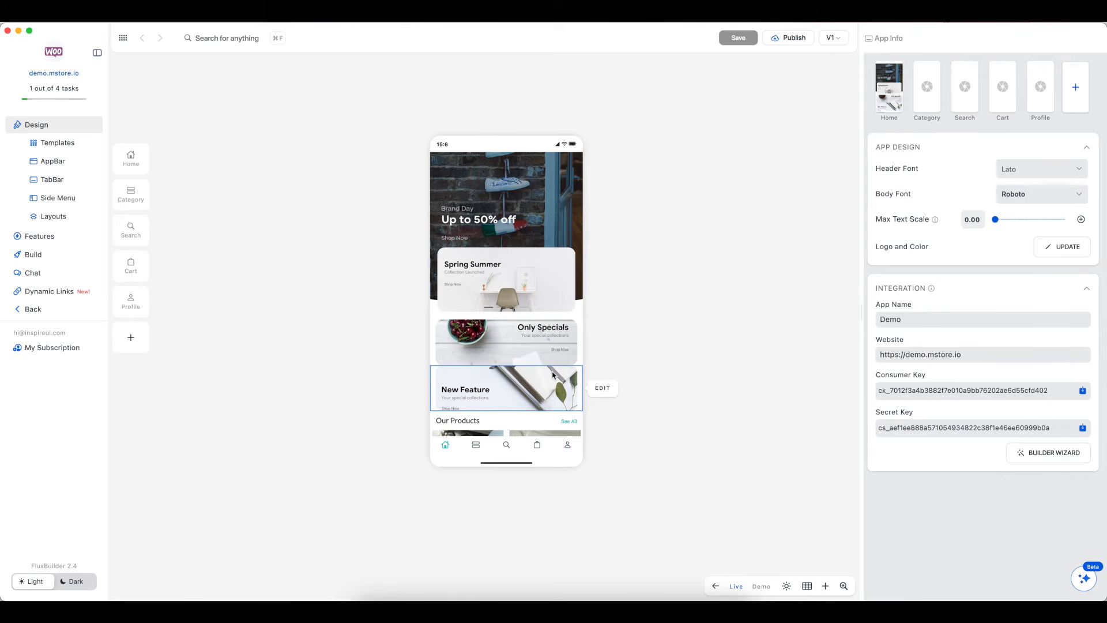
scroll(553, 375, down, 4)
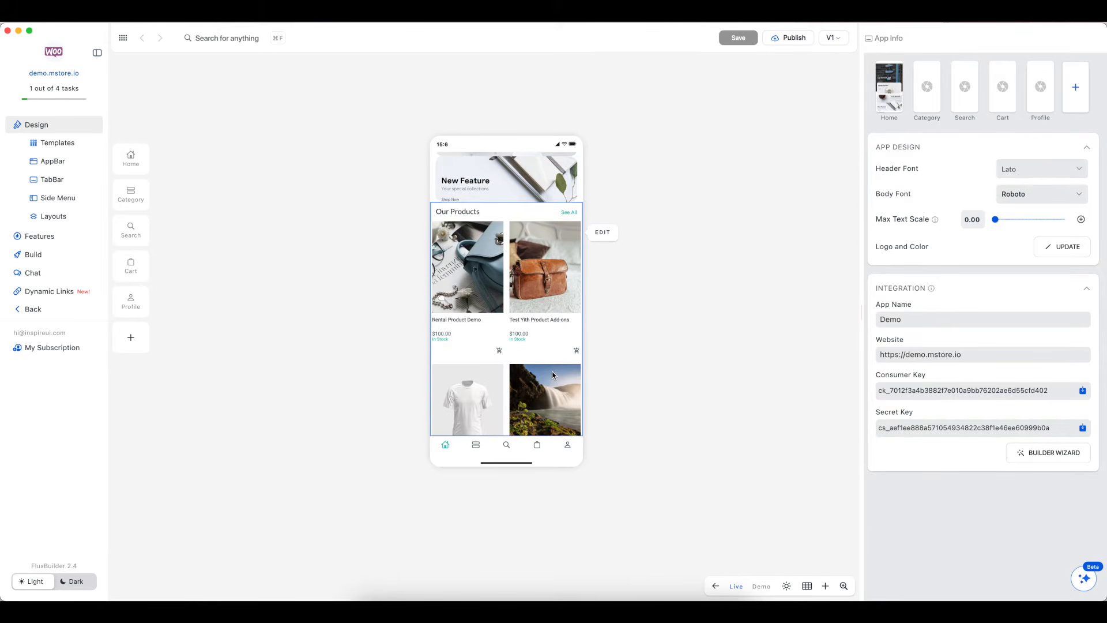
scroll(552, 375, down, 1)
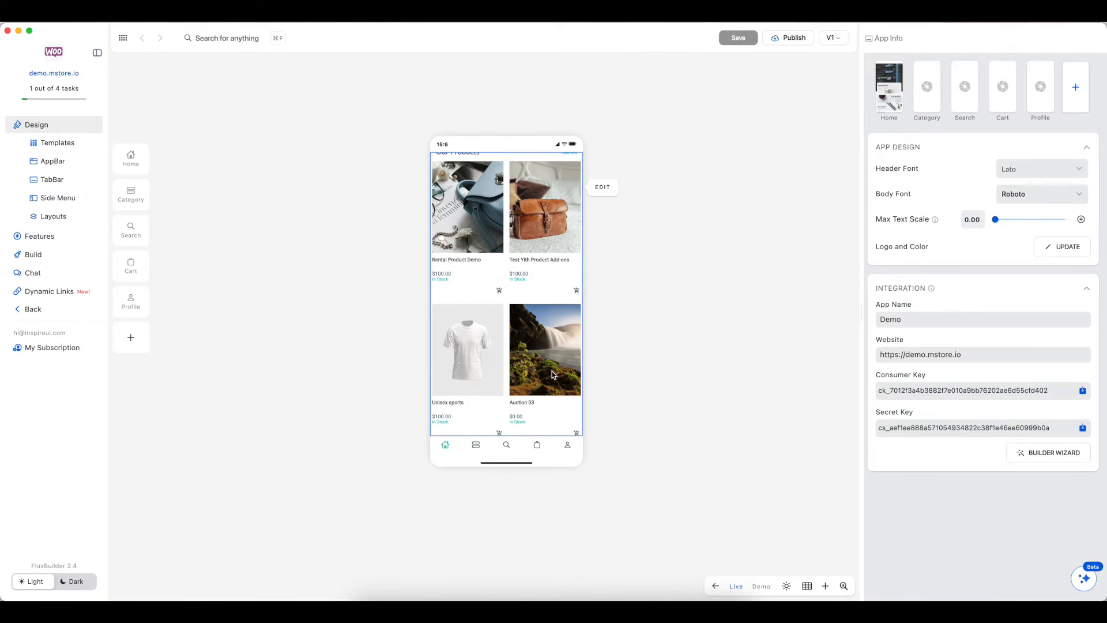
scroll(551, 373, up, 1)
scroll(552, 374, down, 1)
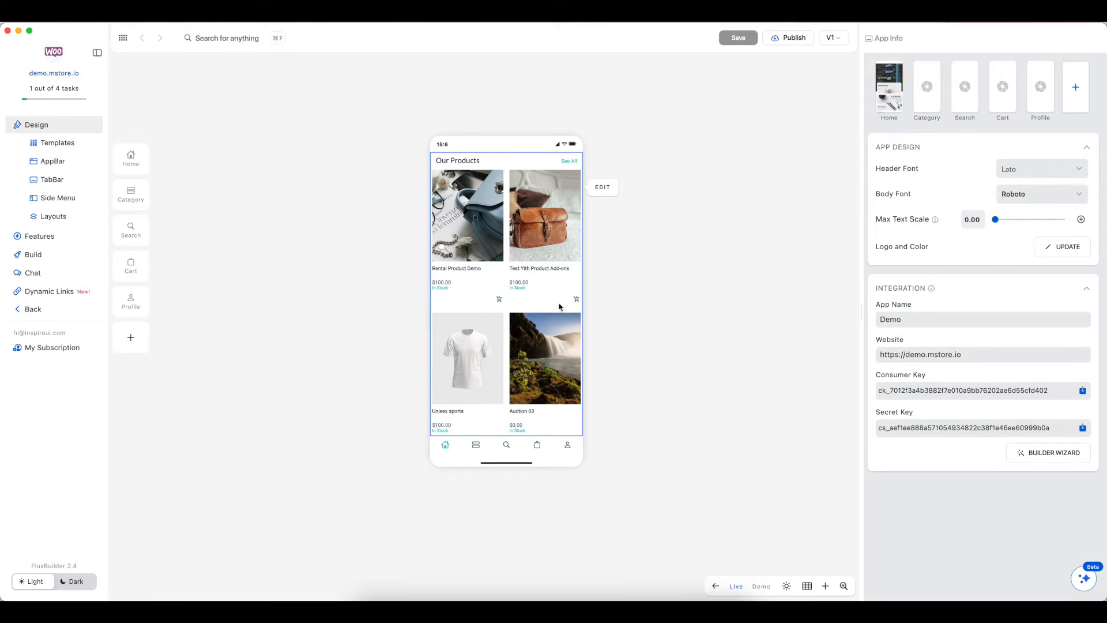
click(600, 190)
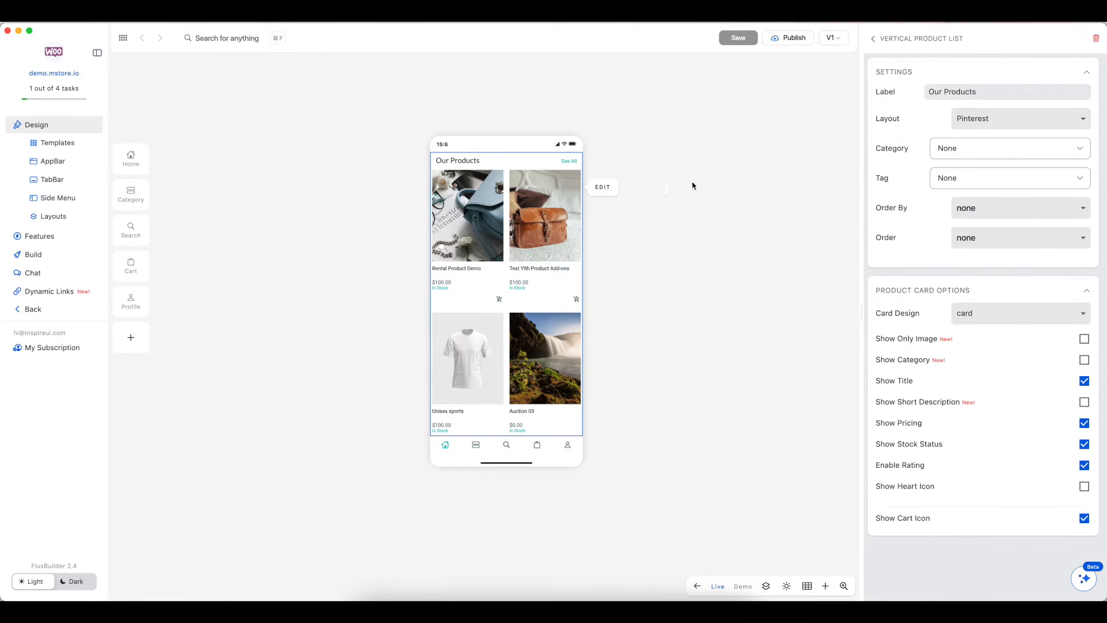
click(1004, 150)
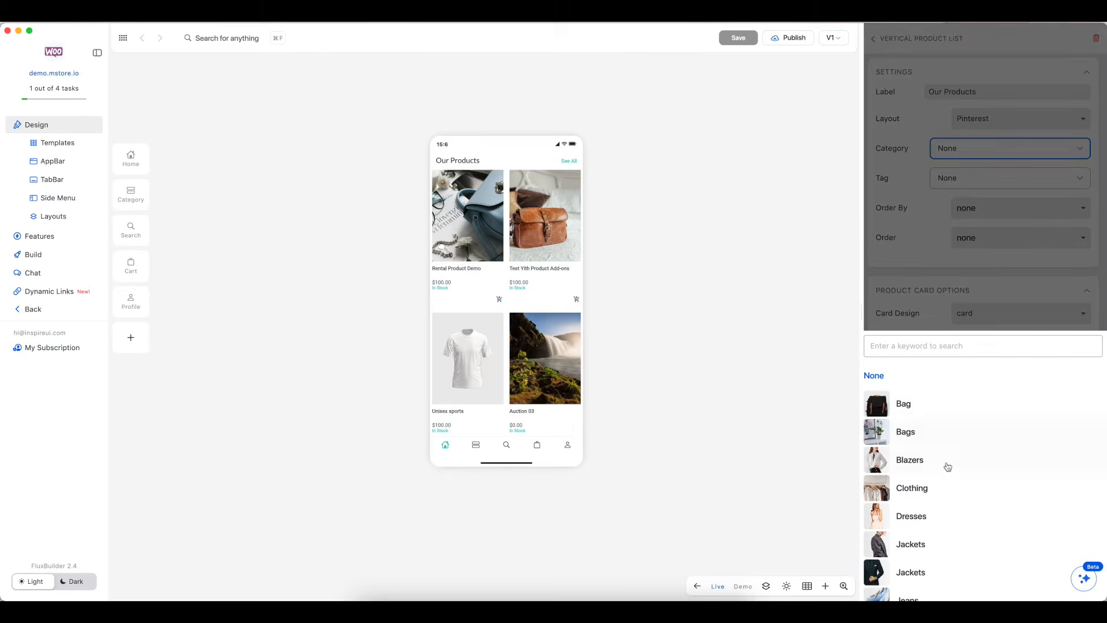
scroll(930, 504, down, 1)
scroll(929, 496, down, 5)
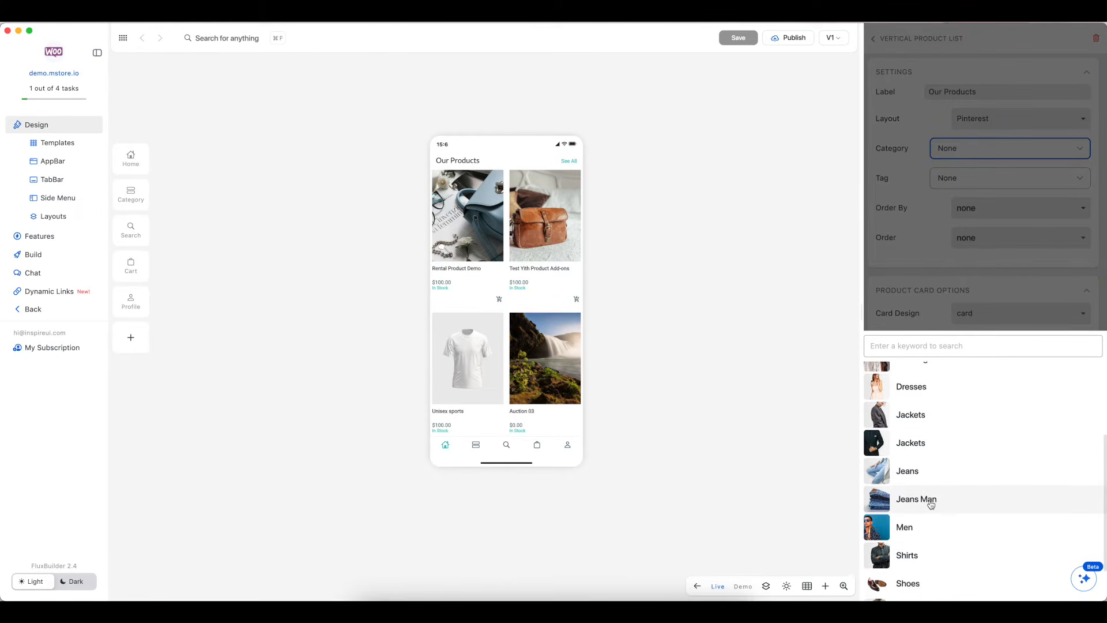
click(924, 478)
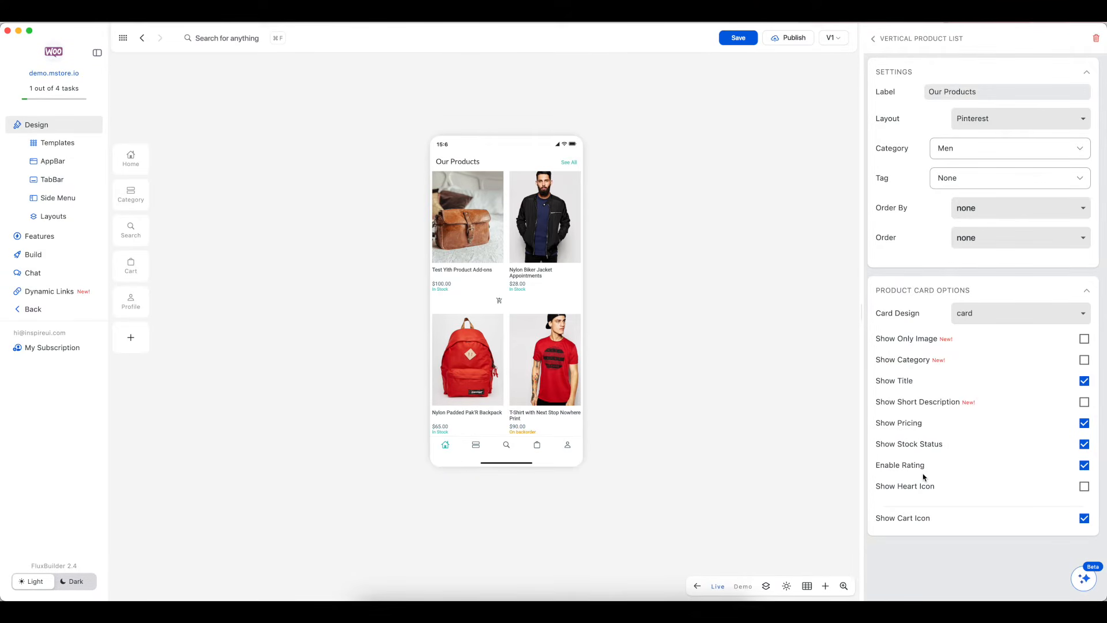
View the Nylon Padded Pak'R Backpack's detail page in the preview and close it again.
click(485, 370)
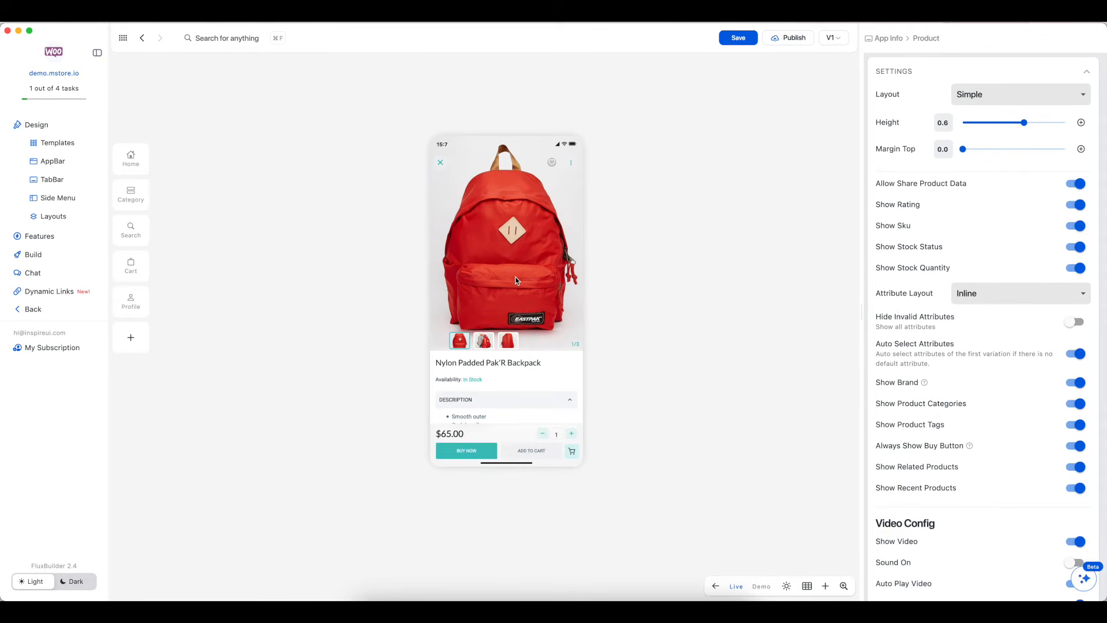
click(444, 167)
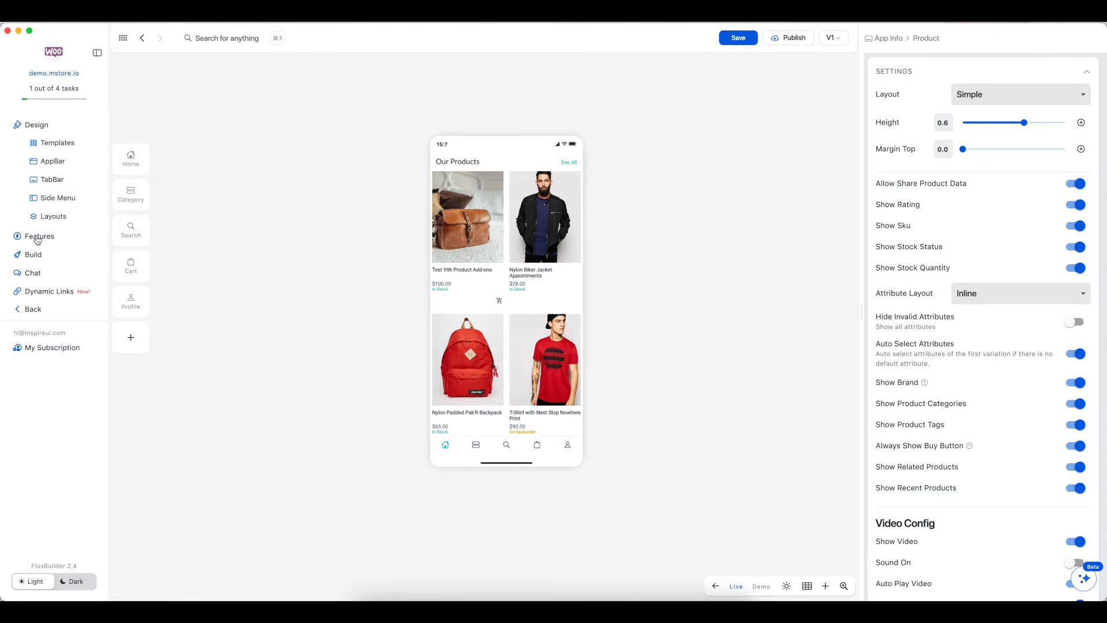
Open the Product Card settings from the General group of the app's features.
click(40, 237)
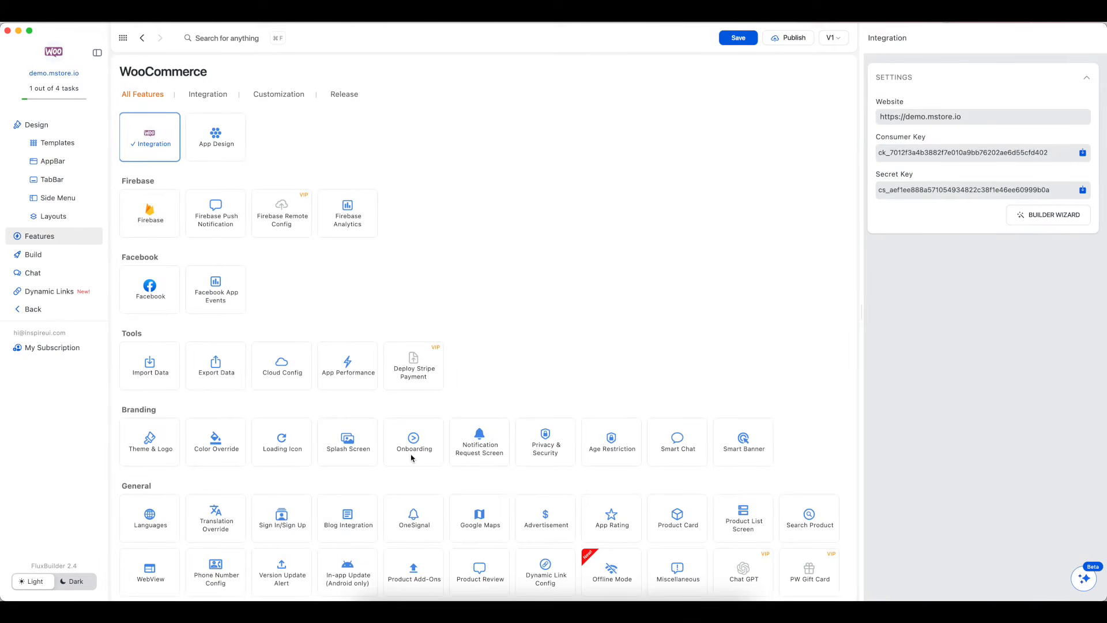
scroll(415, 478, down, 5)
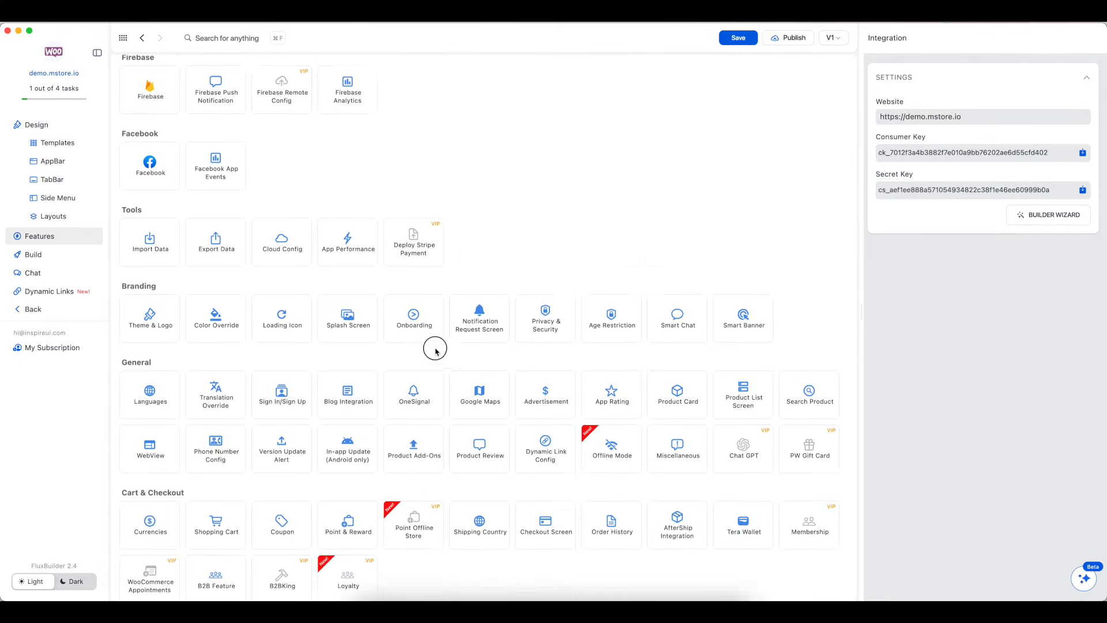
scroll(448, 286, down, 2)
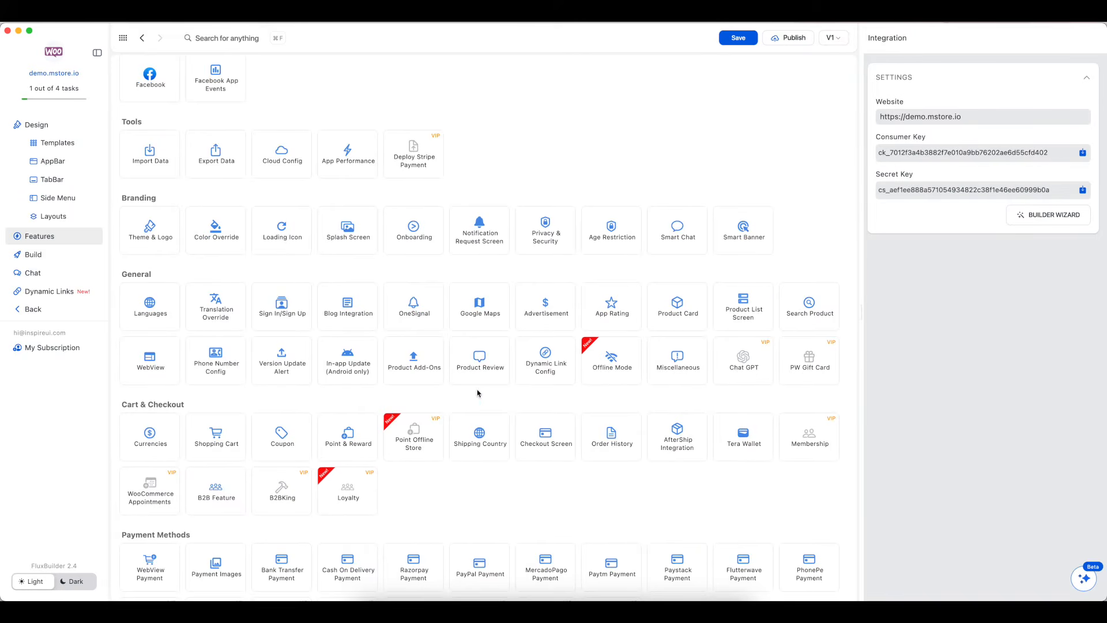
scroll(494, 387, down, 1)
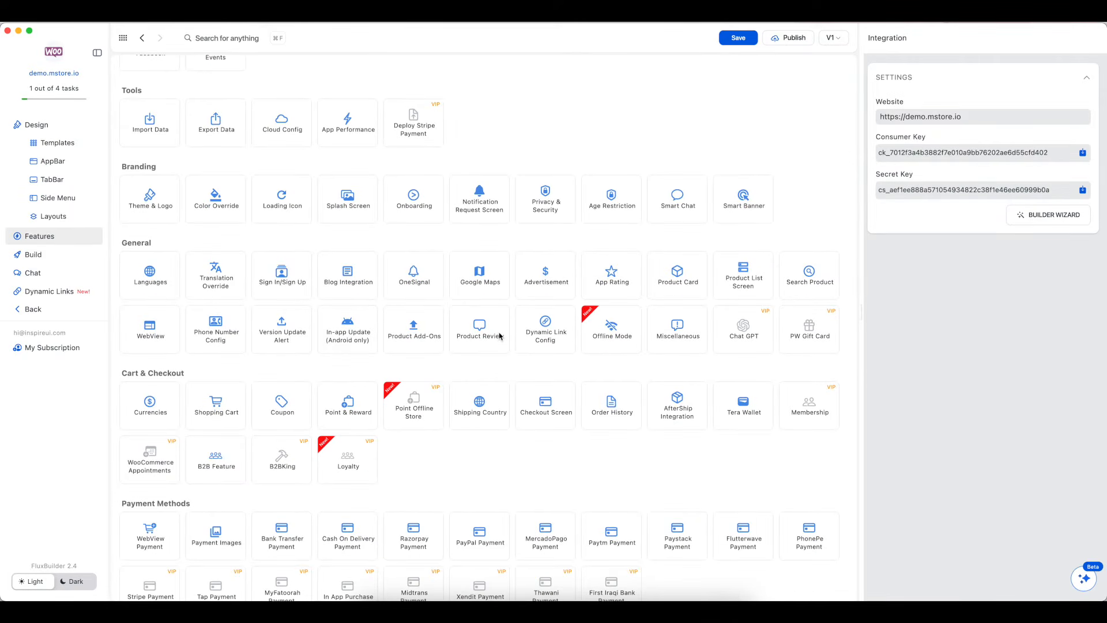
click(672, 274)
Add "simple" and "app" to the product types that open in a webview.
scroll(670, 277, down, 3)
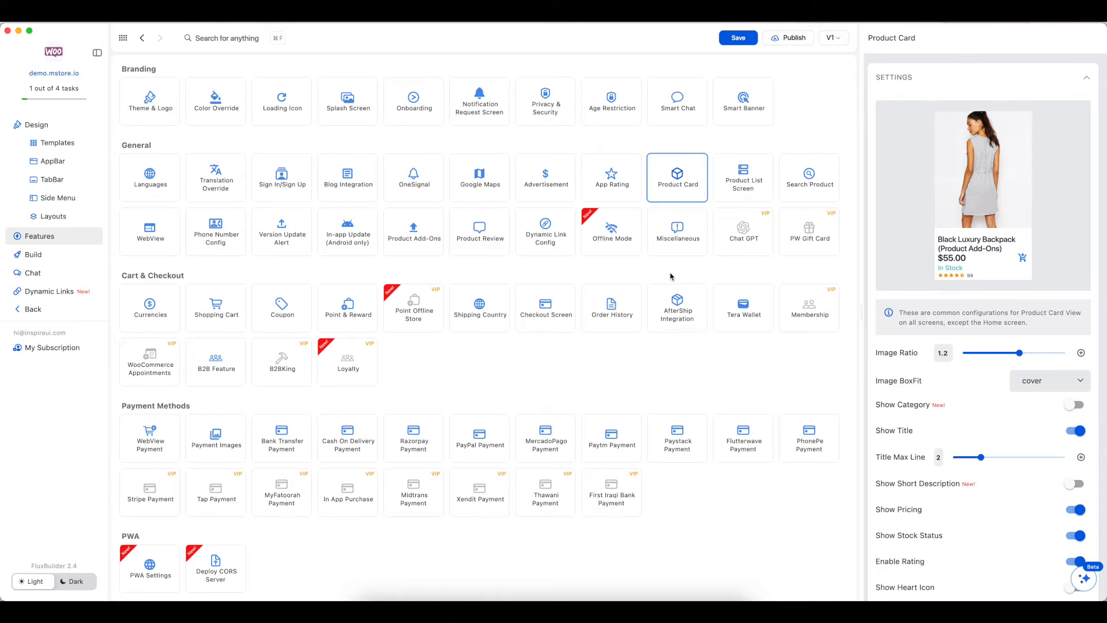
scroll(960, 478, down, 4)
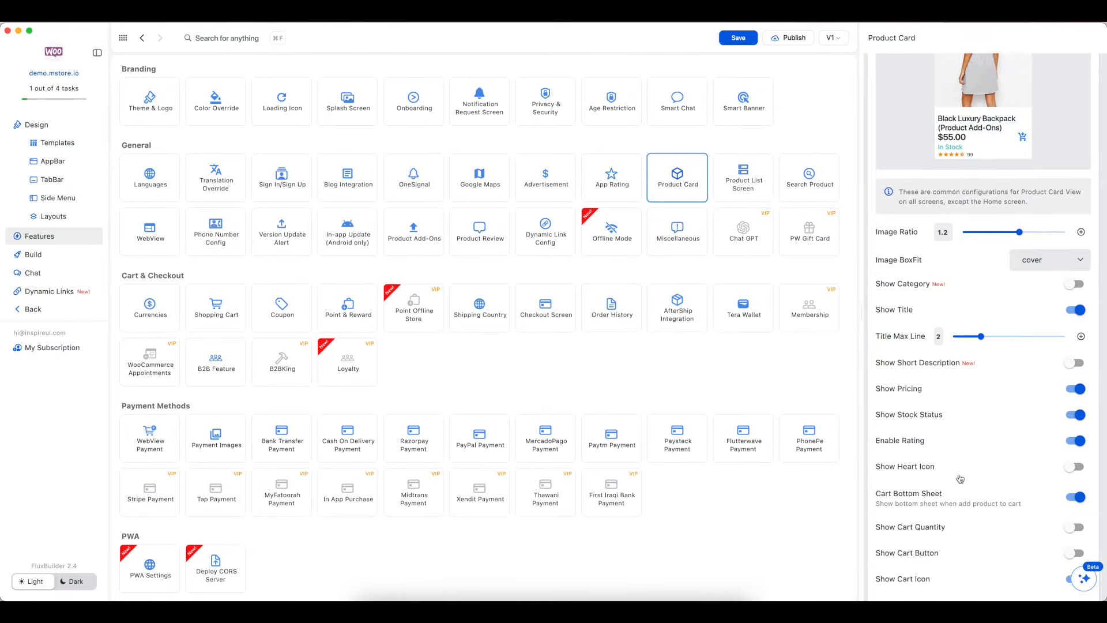
scroll(960, 478, down, 14)
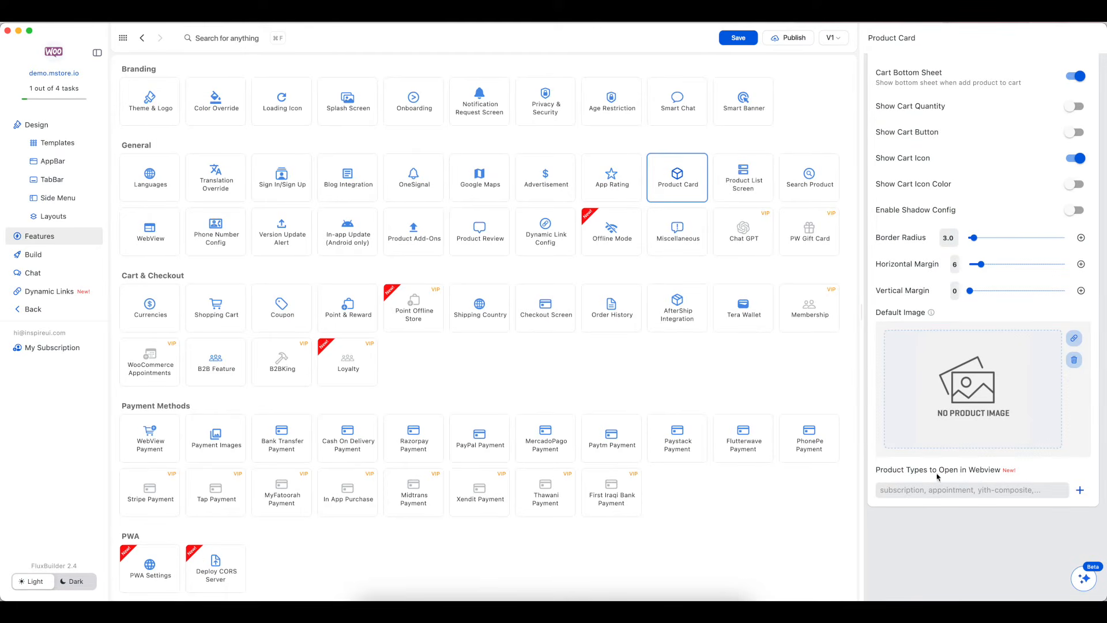
click(958, 492)
text(simple)
key(Return)
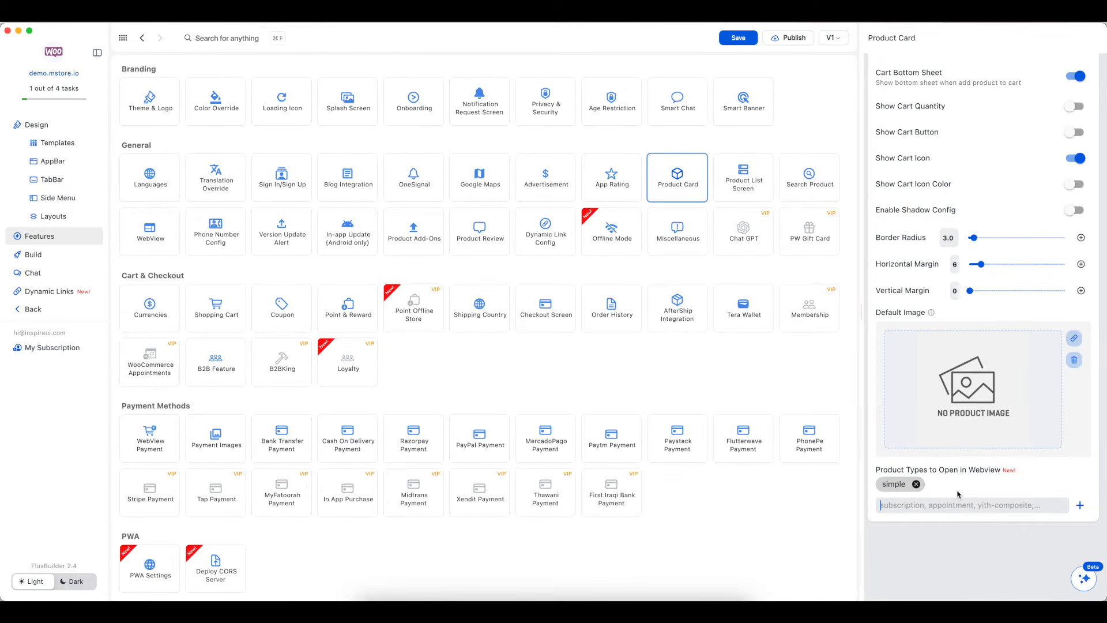
text(app)
key(Return)
Return to the app design and check how the Nylon Padded Pak'R Backpack opens in the preview, reading its page before closing it.
click(37, 127)
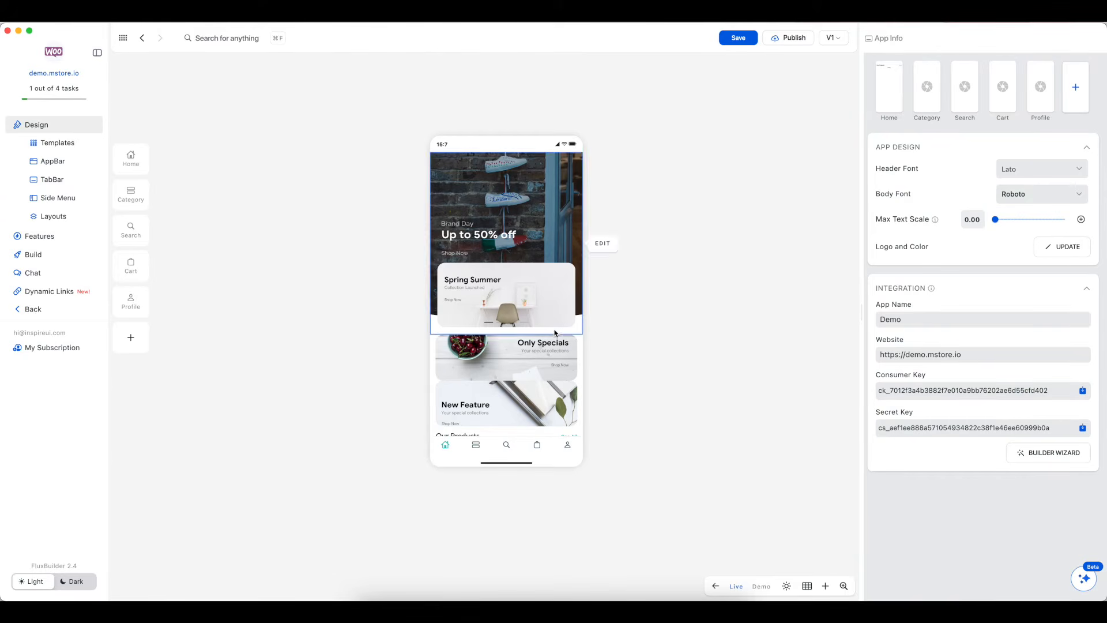
scroll(555, 333, down, 5)
scroll(555, 333, down, 3)
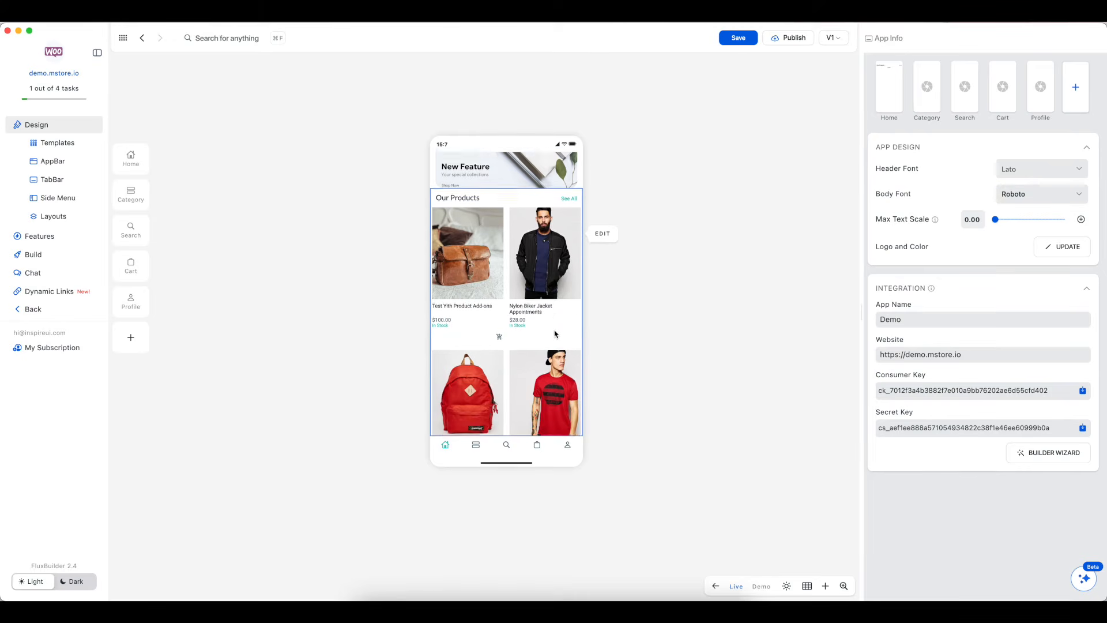
scroll(556, 333, down, 2)
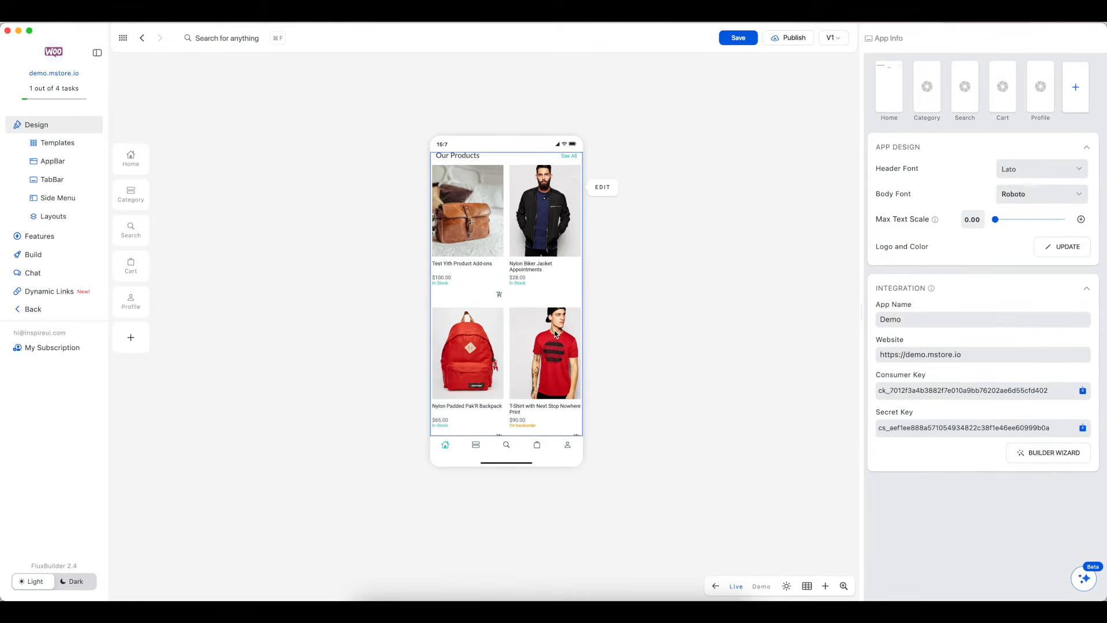
click(472, 358)
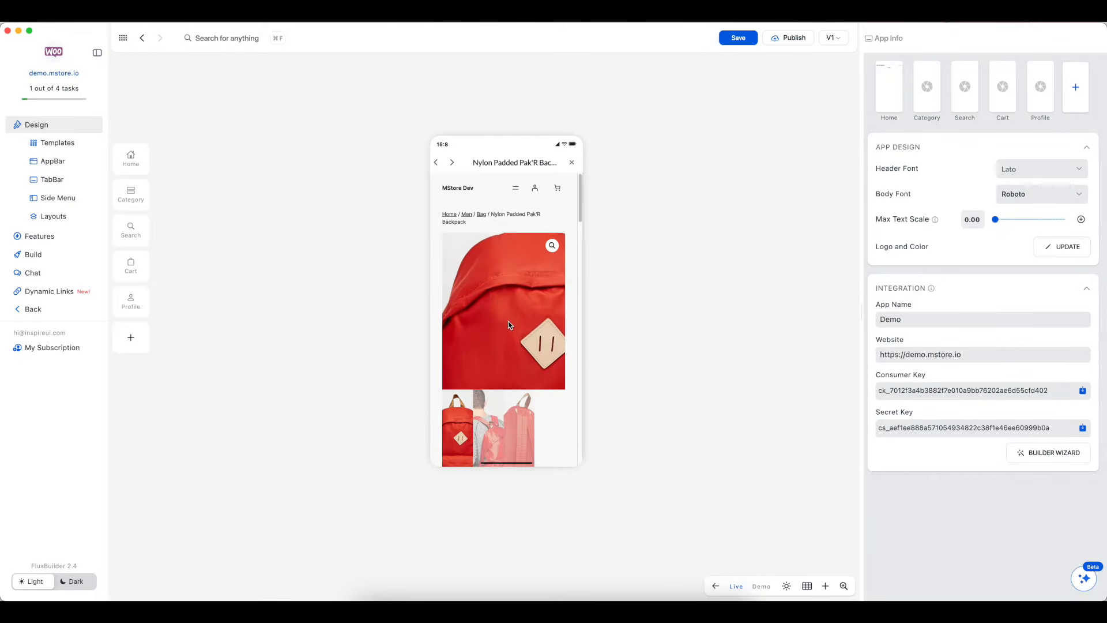
scroll(573, 335, down, 1)
scroll(572, 334, down, 5)
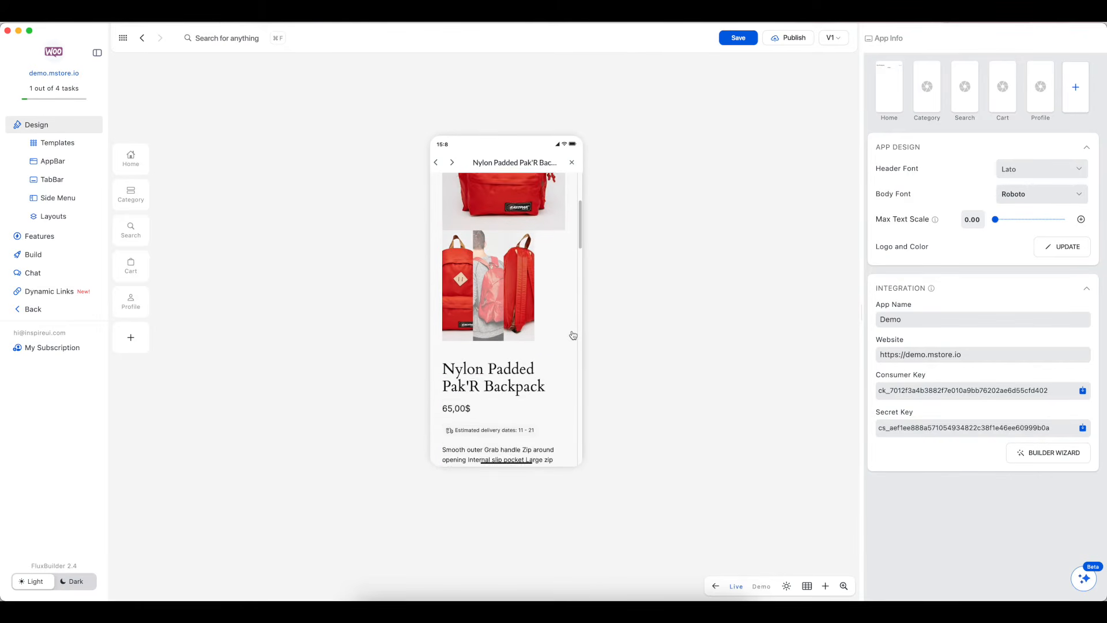
scroll(573, 335, down, 4)
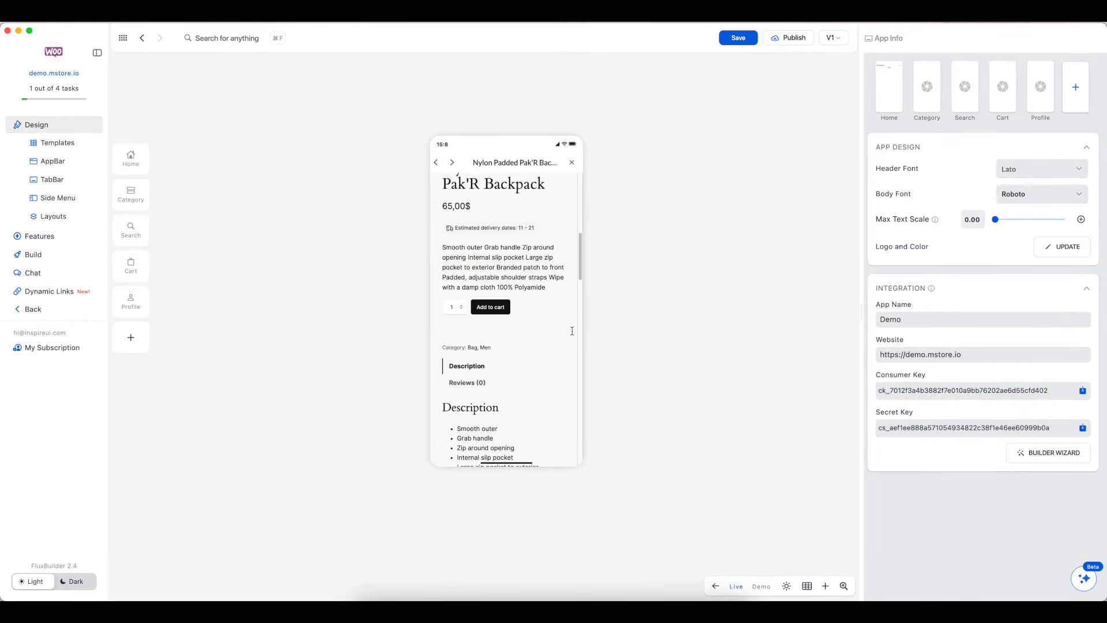
scroll(573, 331, up, 1)
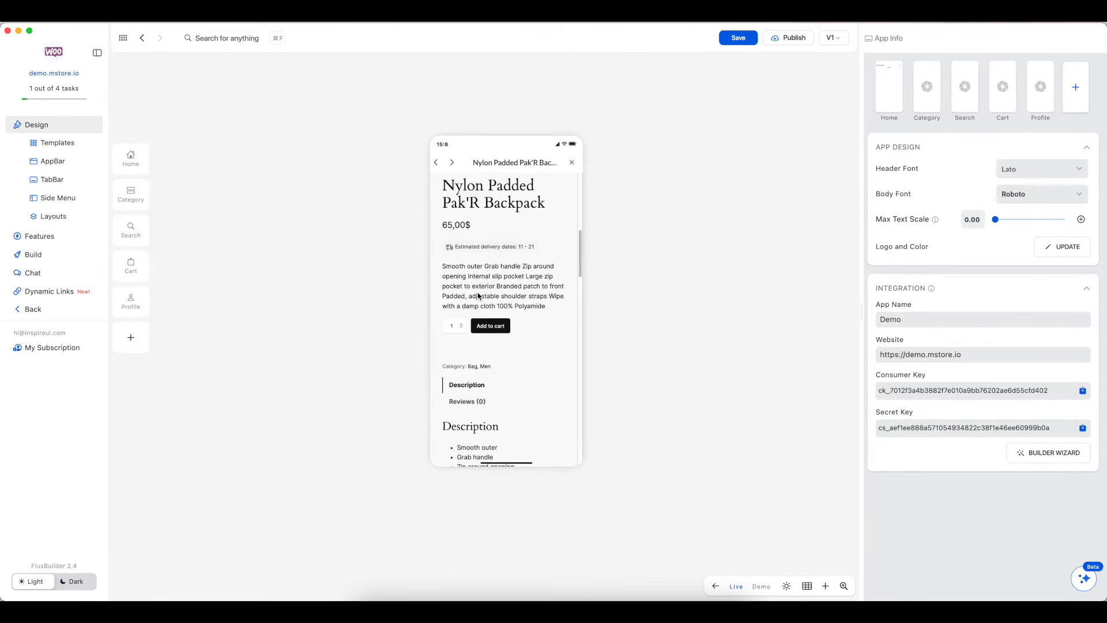
click(572, 162)
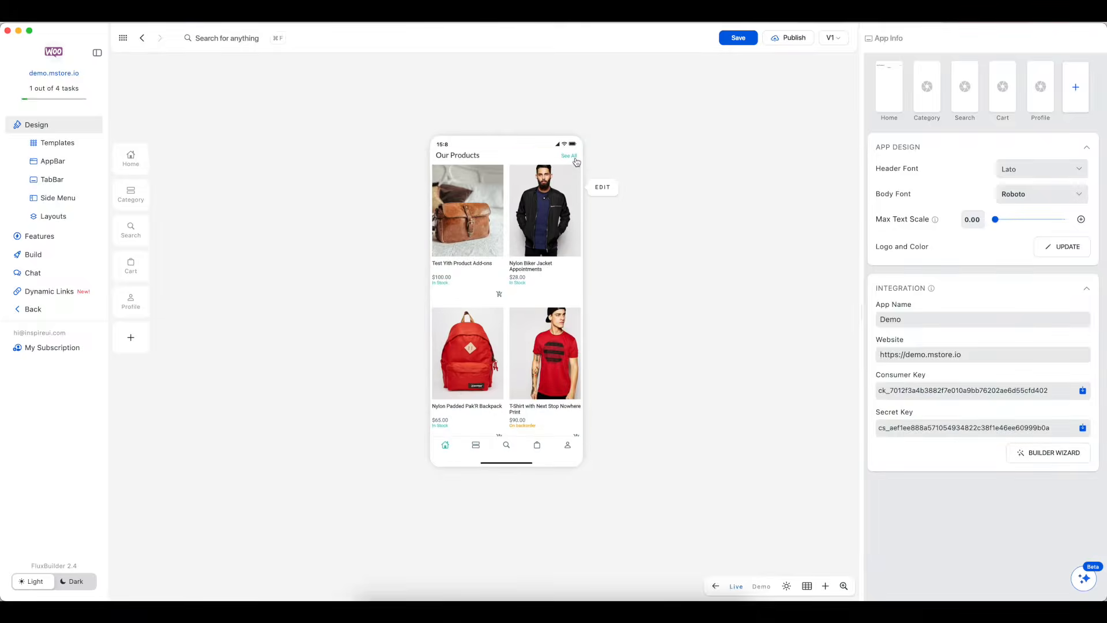
View the Nylon Biker Jacket Appointments page in the preview down to its booking calendar, and close it.
click(544, 218)
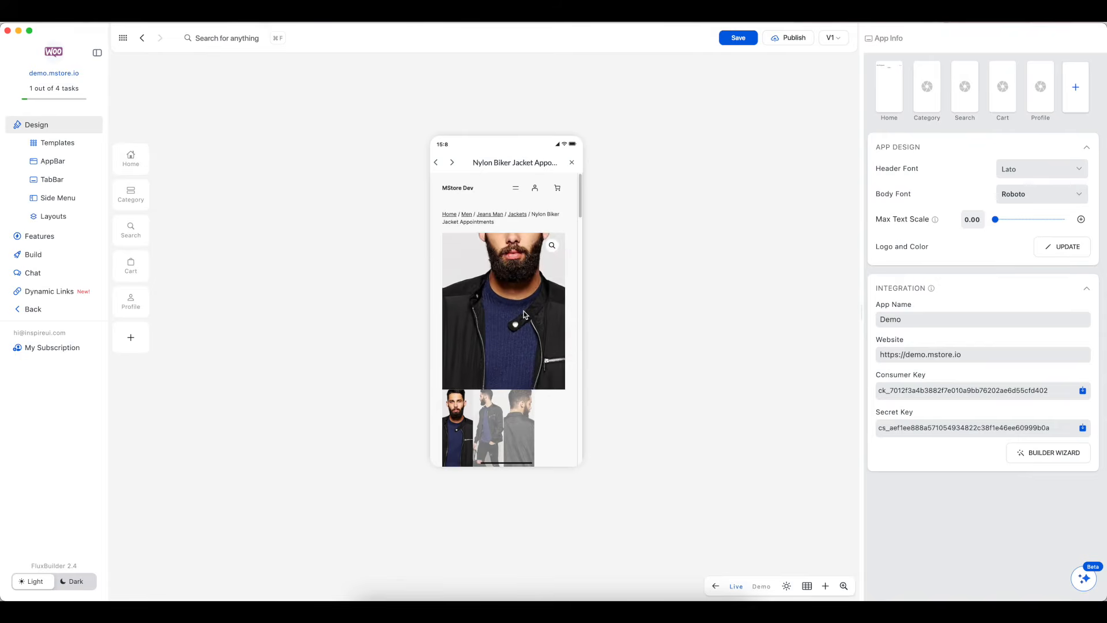
scroll(550, 397, down, 5)
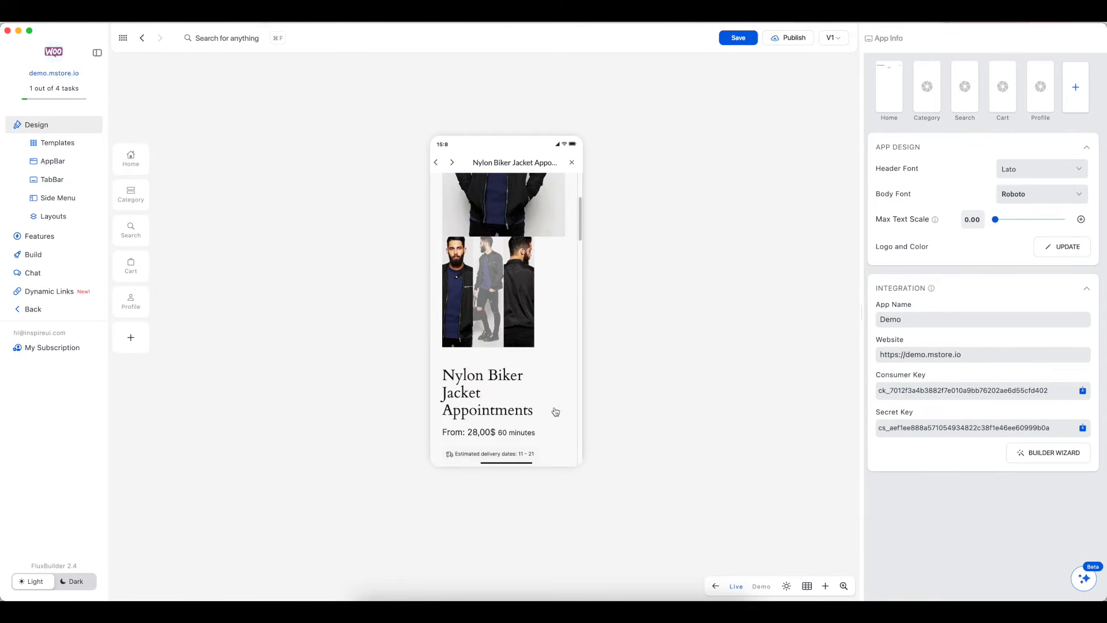
scroll(555, 408, down, 3)
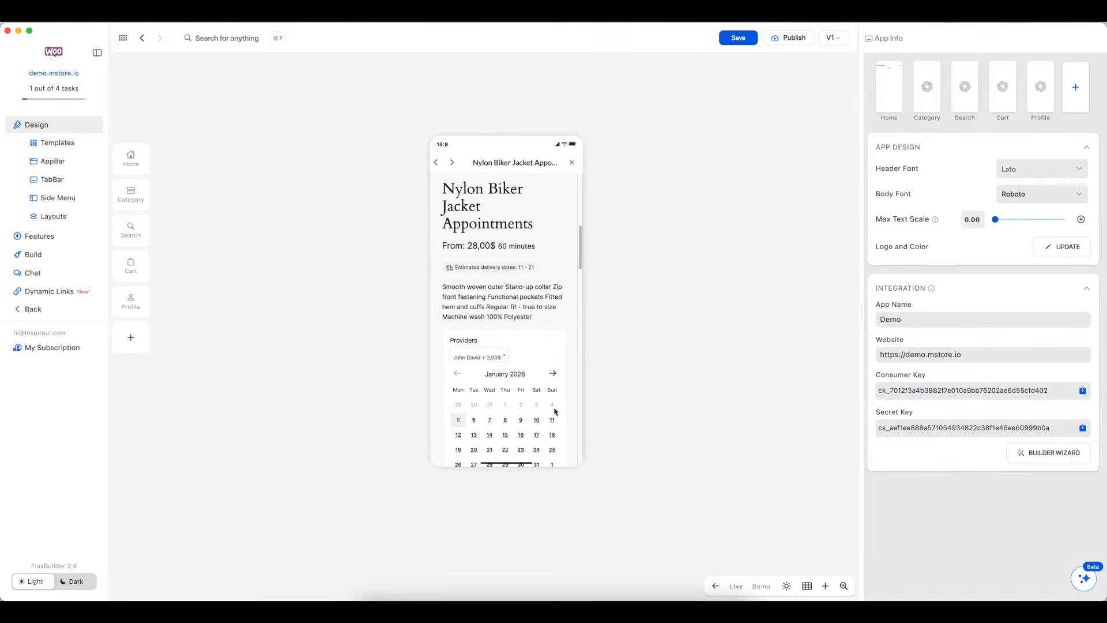
click(571, 162)
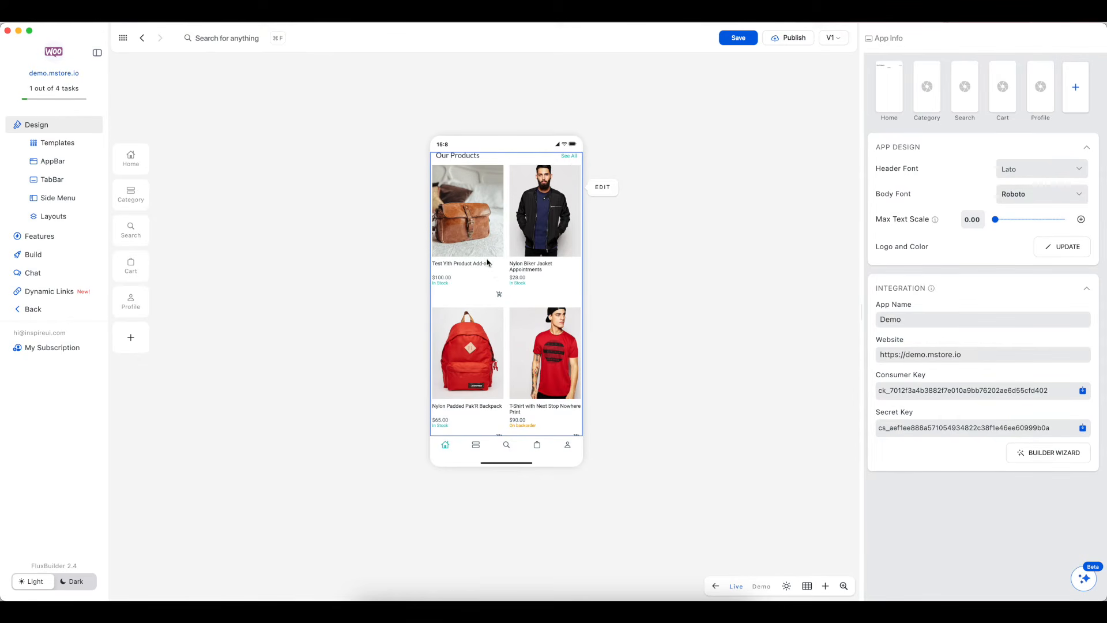
View the detail page of the Muscle Fit T-Shirt With Block Stripe product variant in the preview and close it.
scroll(512, 340, down, 3)
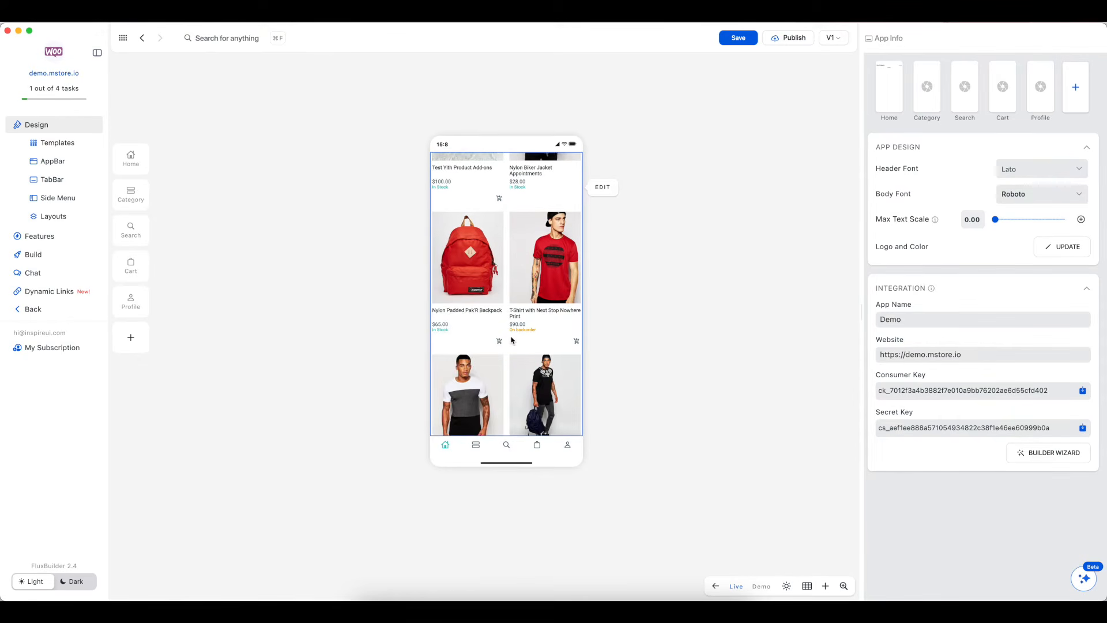
scroll(512, 340, down, 3)
scroll(510, 340, up, 3)
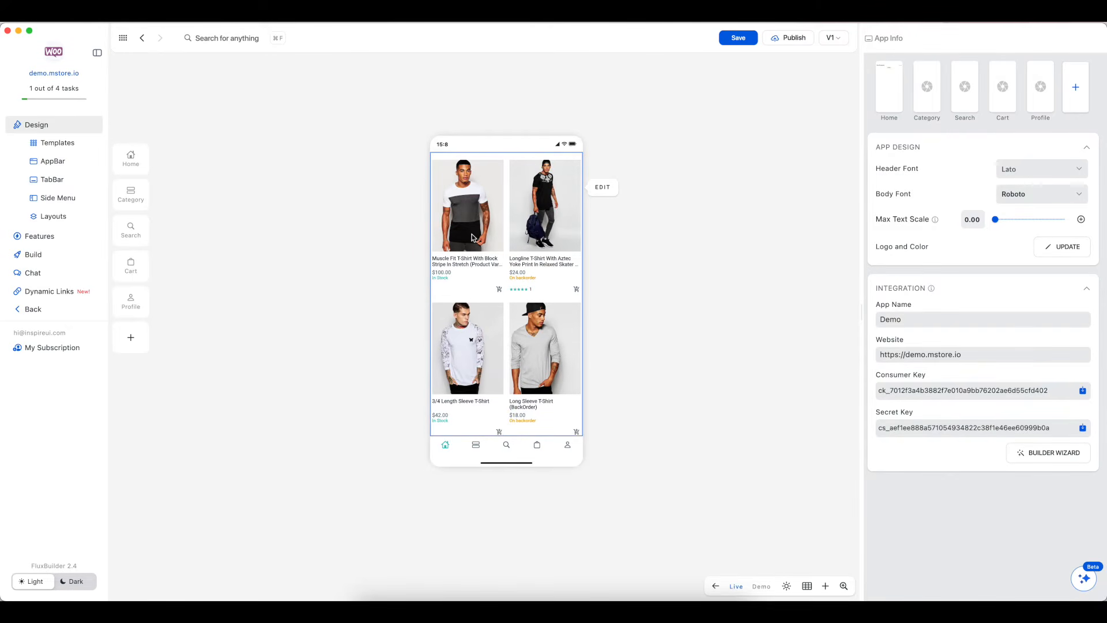
click(467, 223)
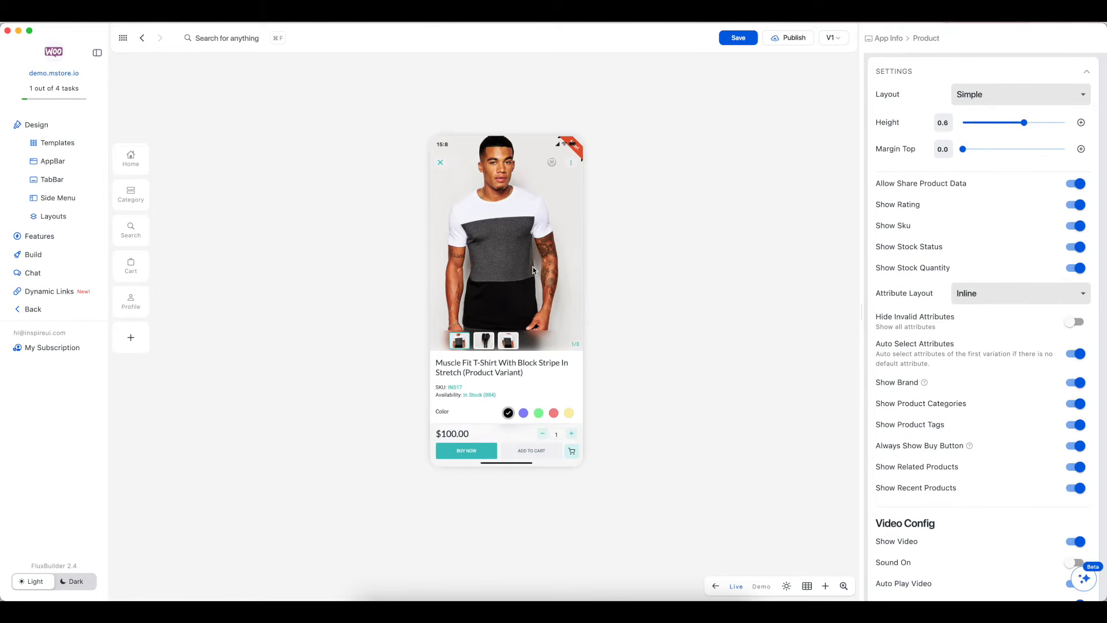
scroll(519, 384, down, 1)
scroll(518, 384, down, 5)
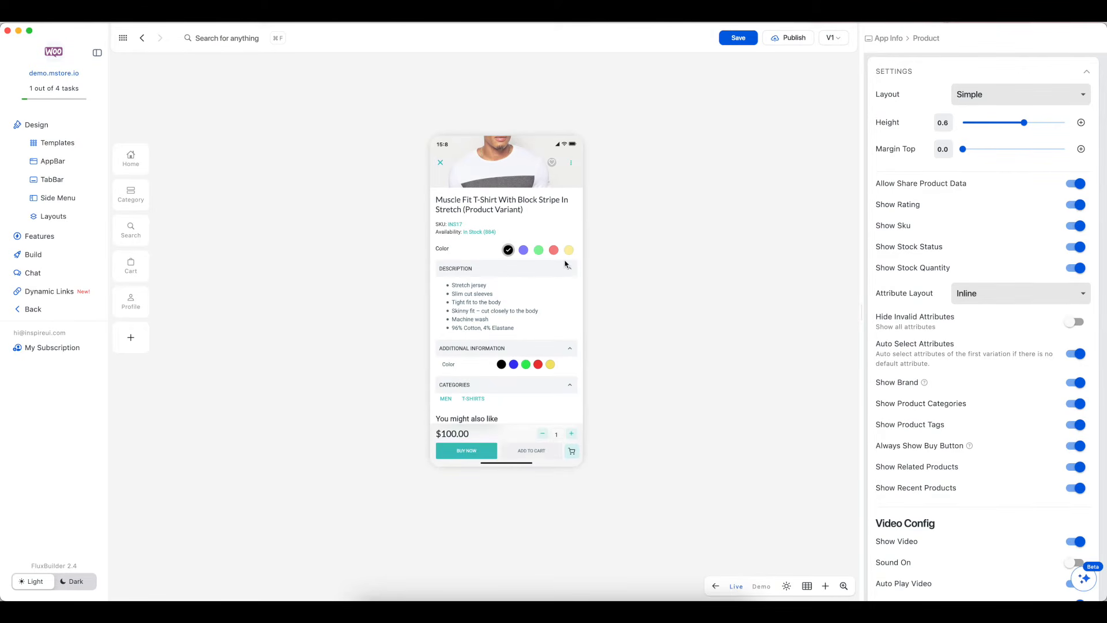
click(440, 165)
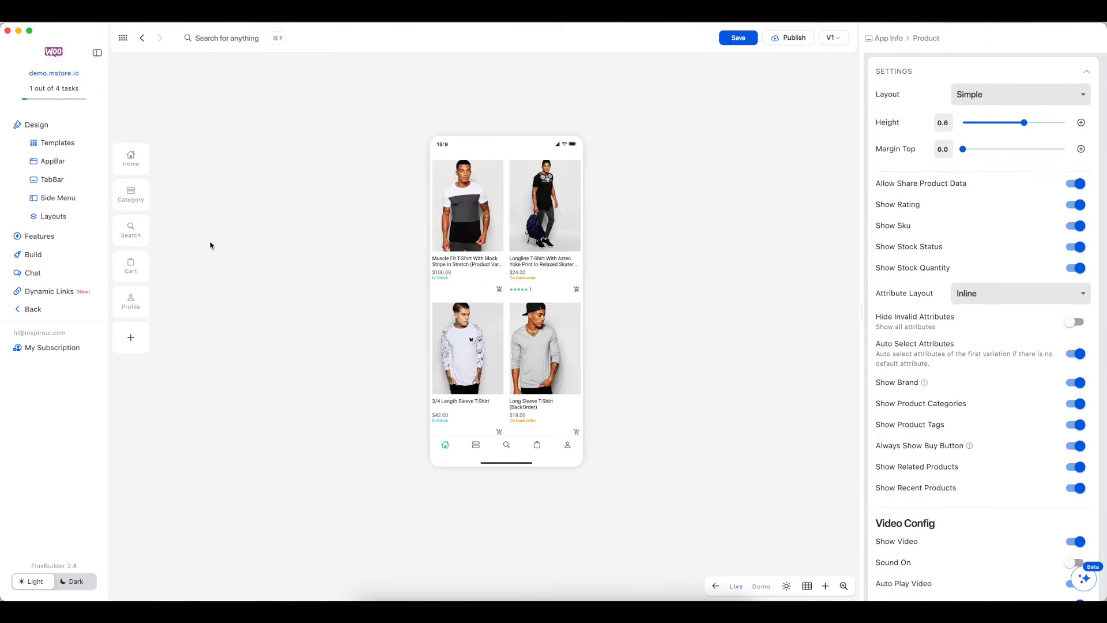
Open the Splash Screen settings from the Branding group of the app's features and set the splash type to Video.
click(56, 240)
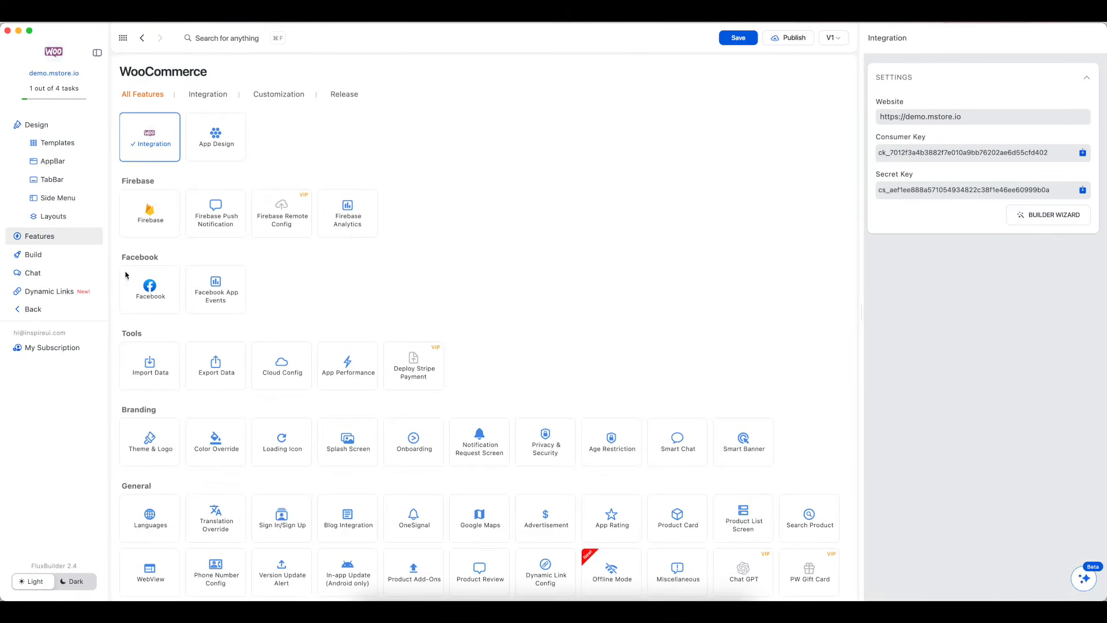
click(349, 444)
scroll(356, 452, down, 5)
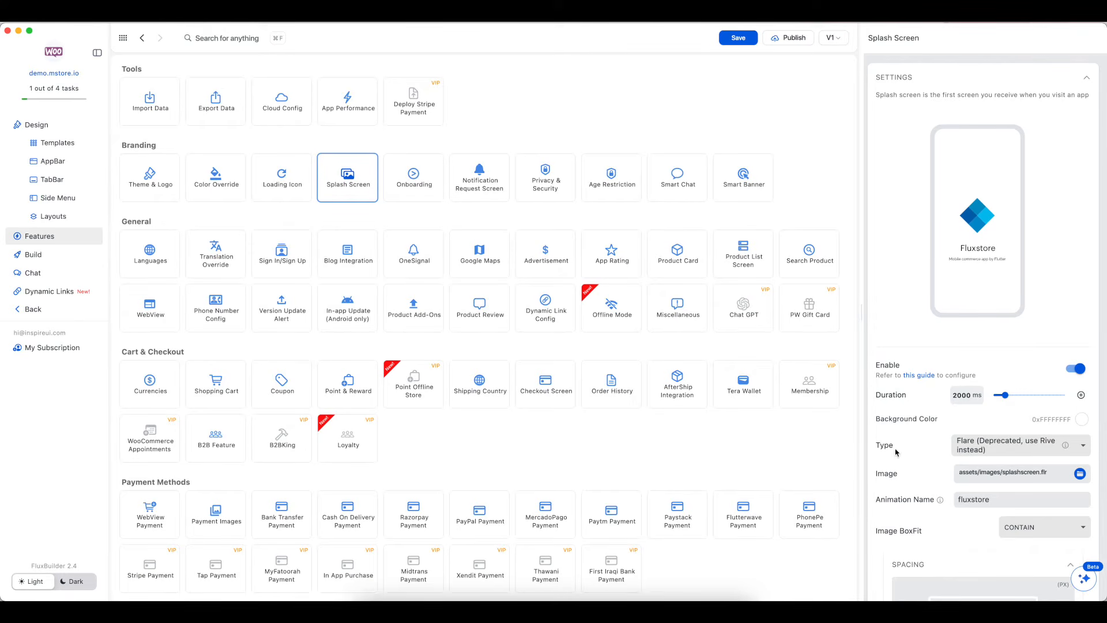
click(979, 449)
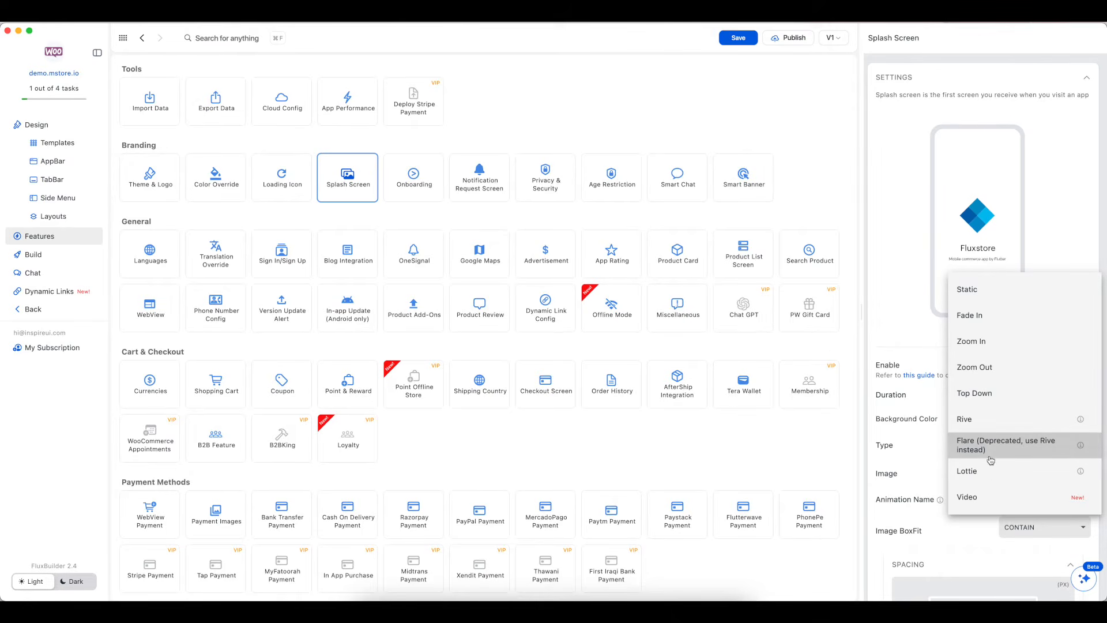
click(986, 501)
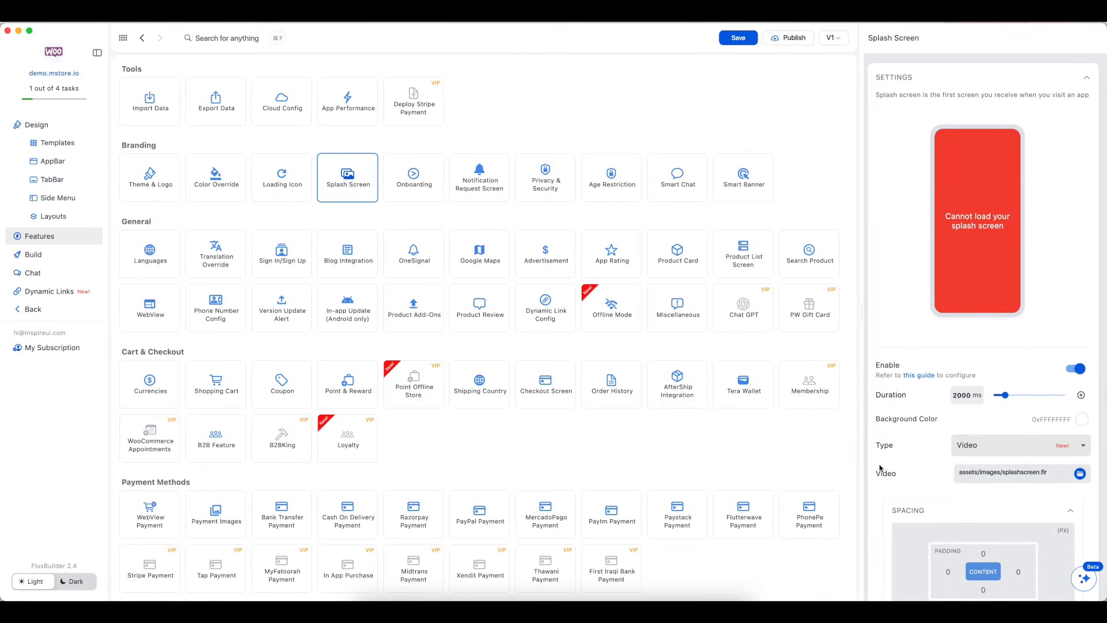
Load ForBiggerJoyrides.mp4 from the Downloads folder as the splash screen video.
click(1079, 474)
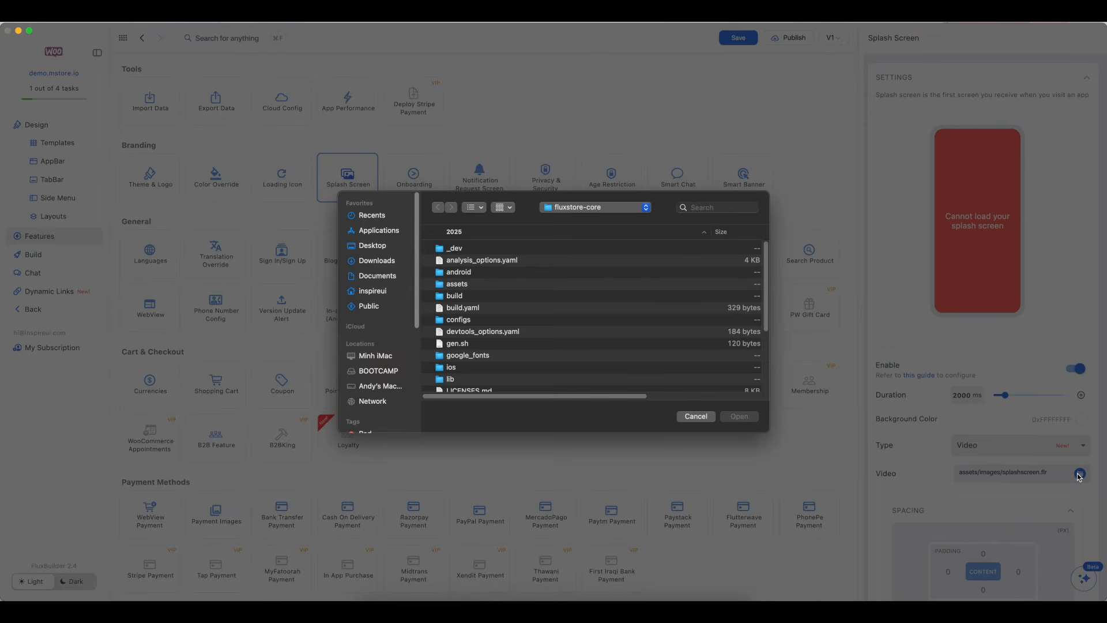
click(377, 263)
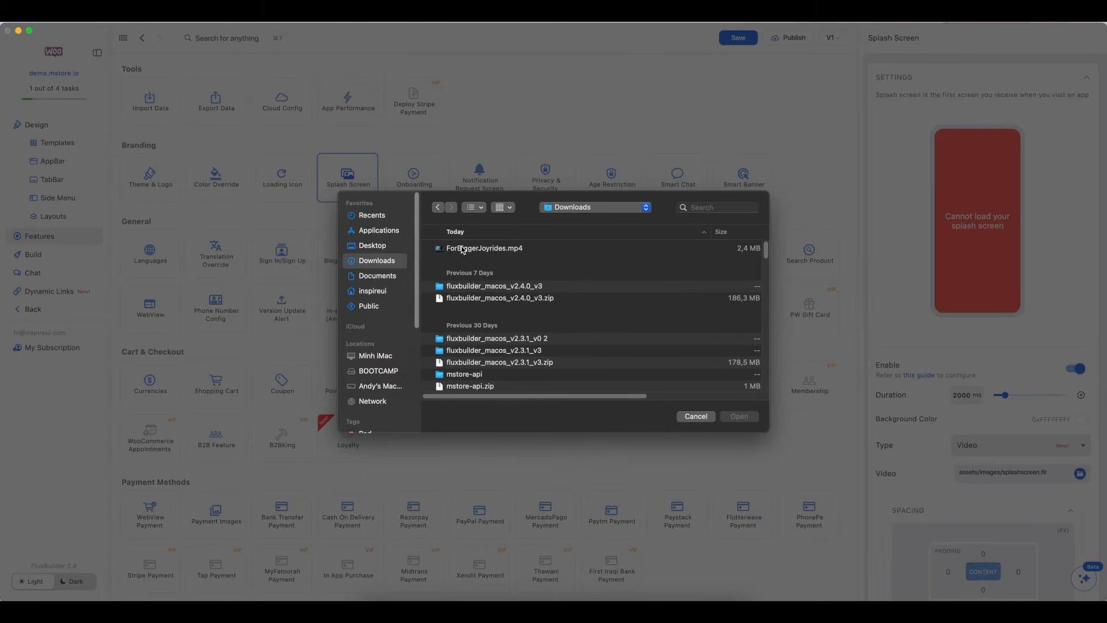
click(471, 249)
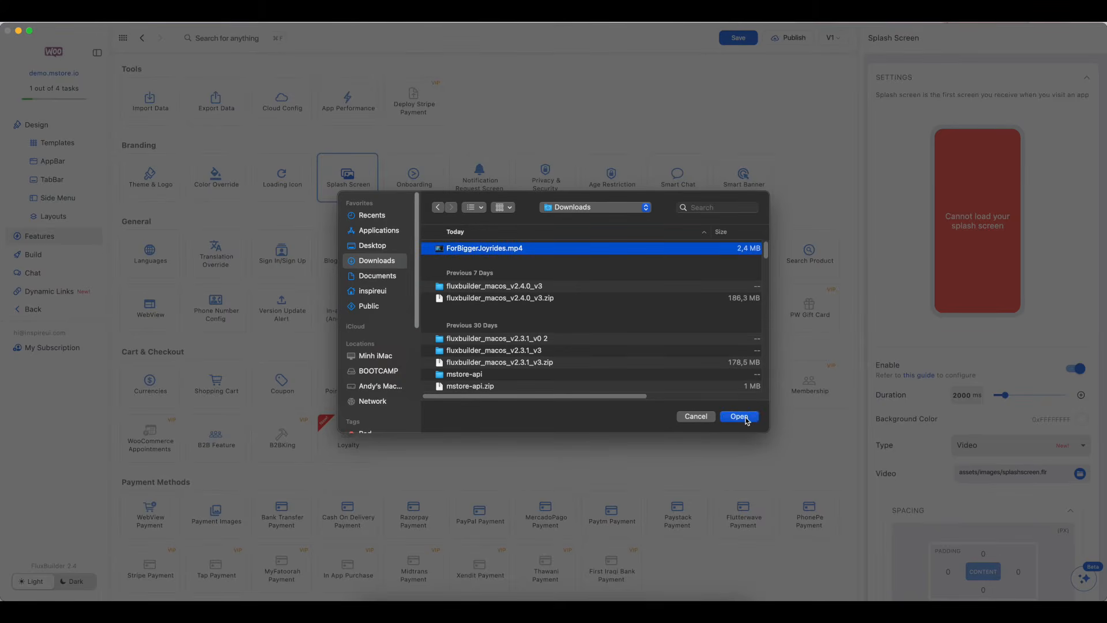
click(744, 418)
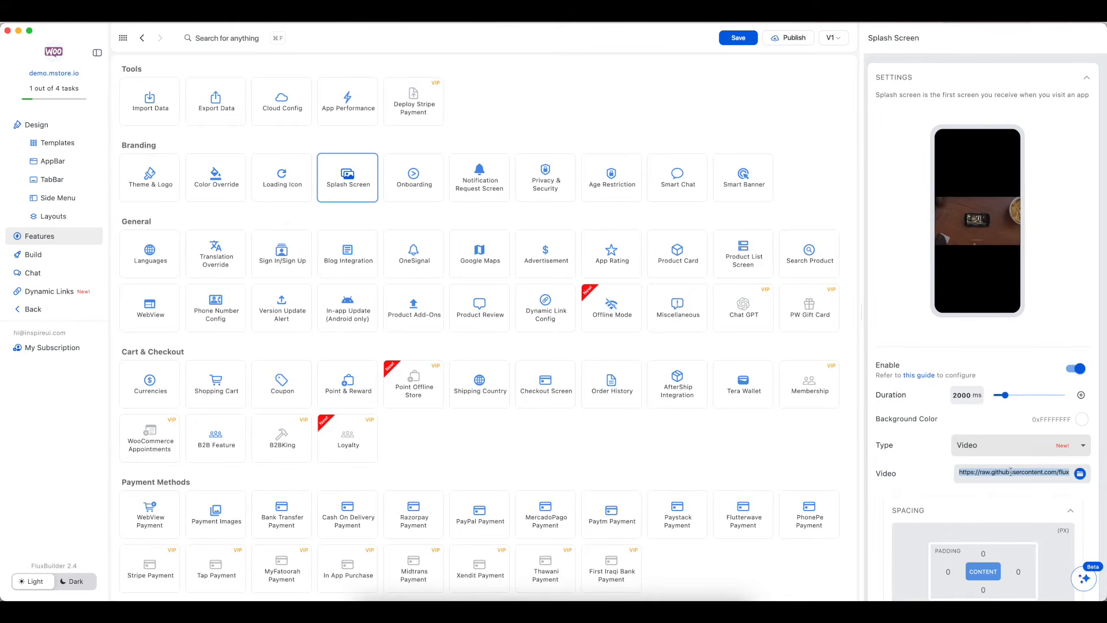
click(1028, 497)
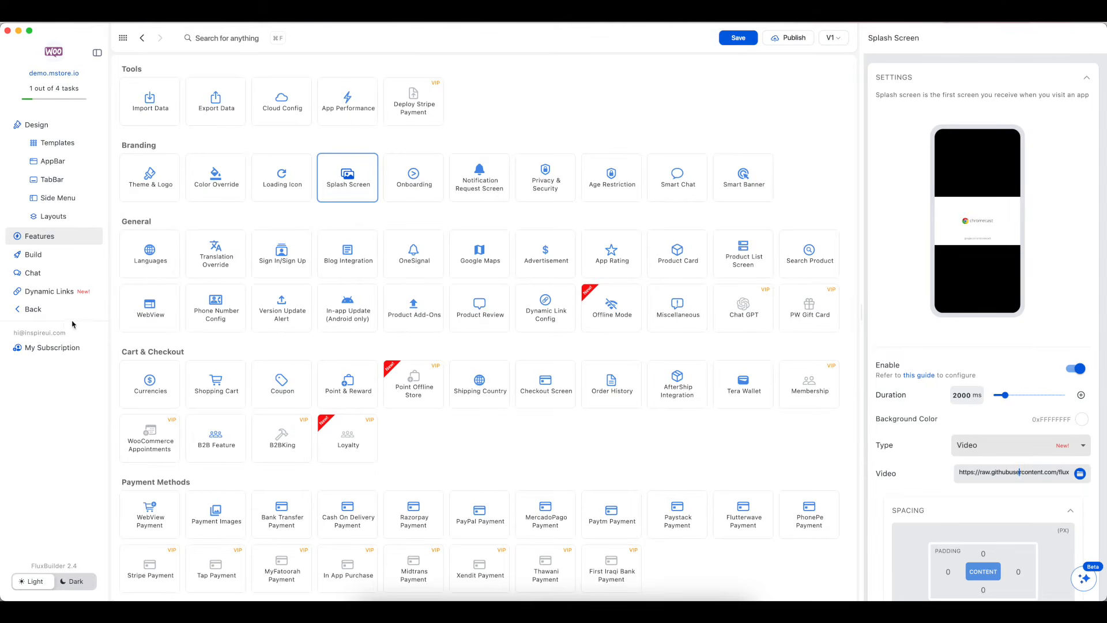
Leave the Demo app and open the Multi Vendors marketplace app from the featured apps.
click(34, 309)
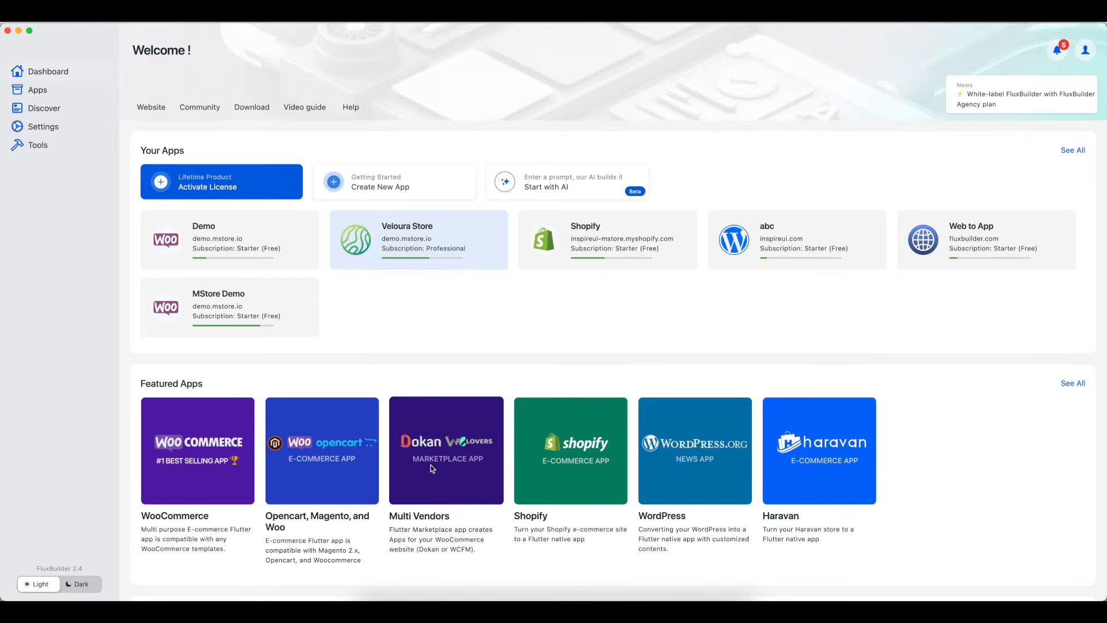
click(448, 470)
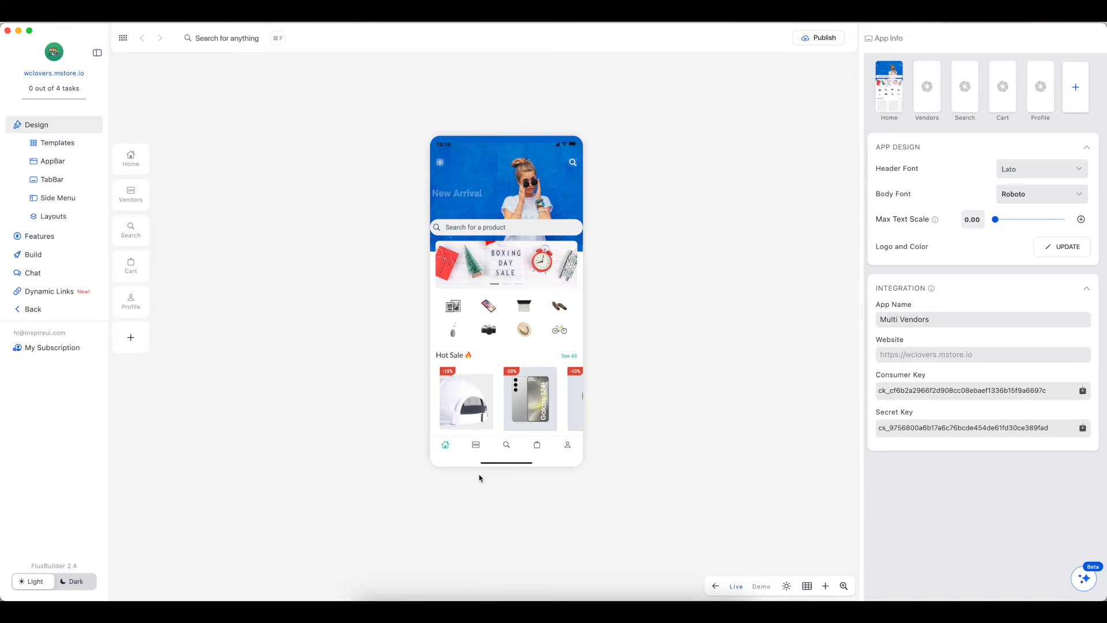
View the Samsung Galaxy S24's vendor information in the preview, visit the InspireUI store, and return to the product page.
click(537, 361)
drag(537, 360, 536, 220)
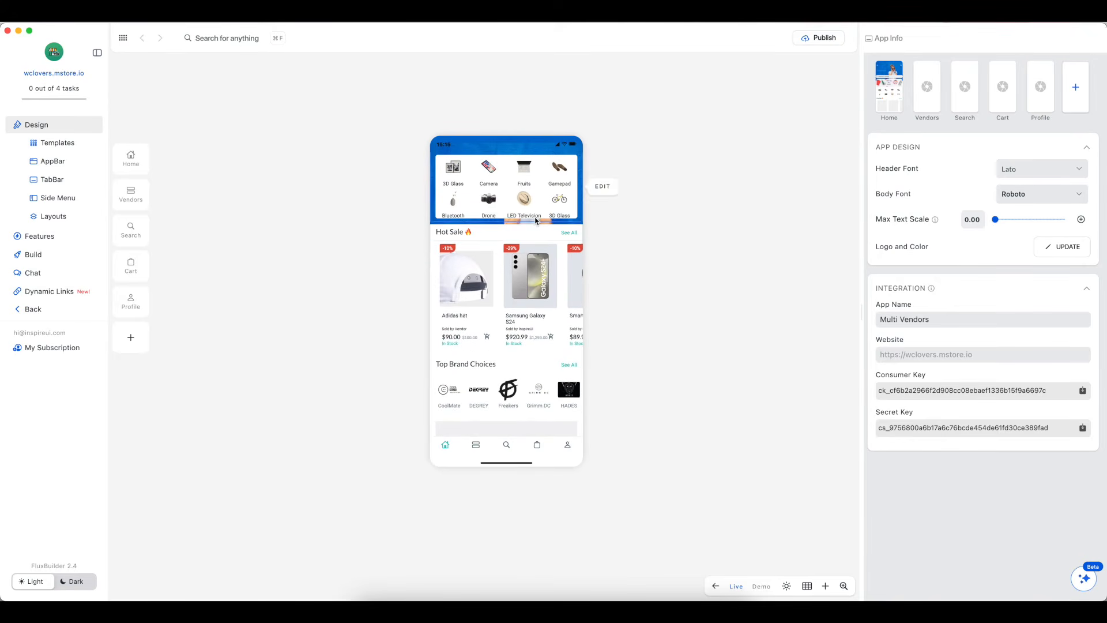
click(544, 295)
drag(514, 372, 495, 187)
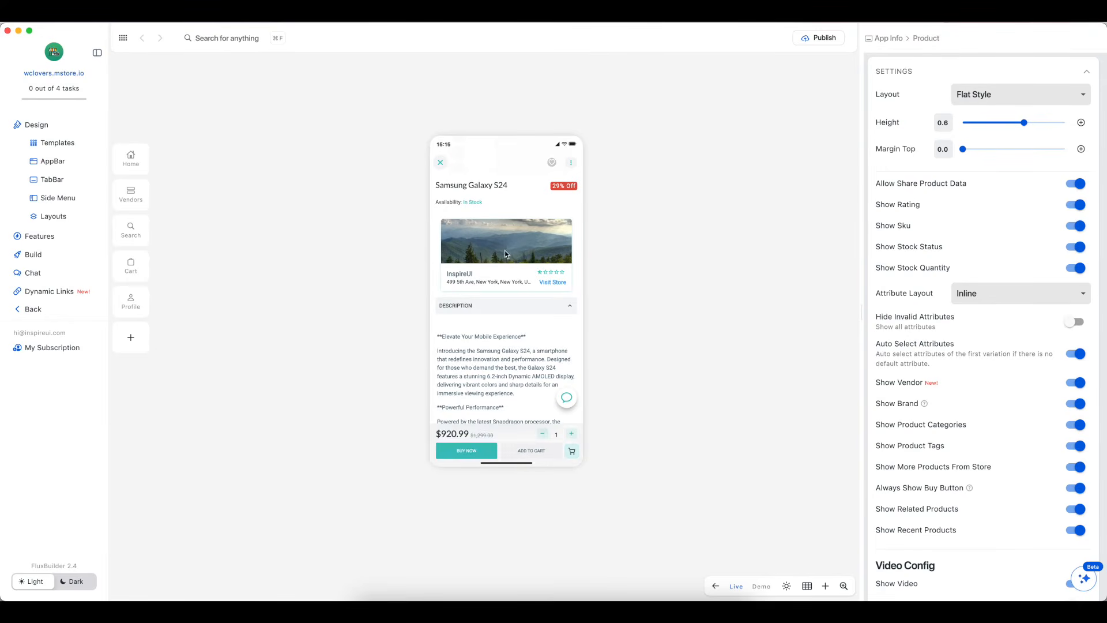
click(547, 284)
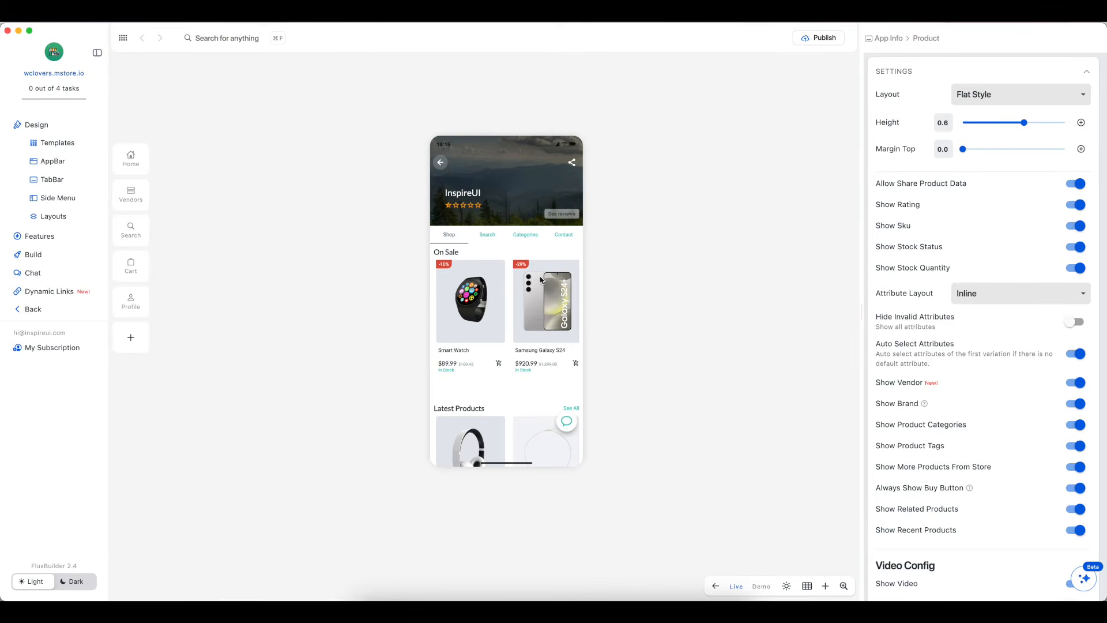
click(441, 164)
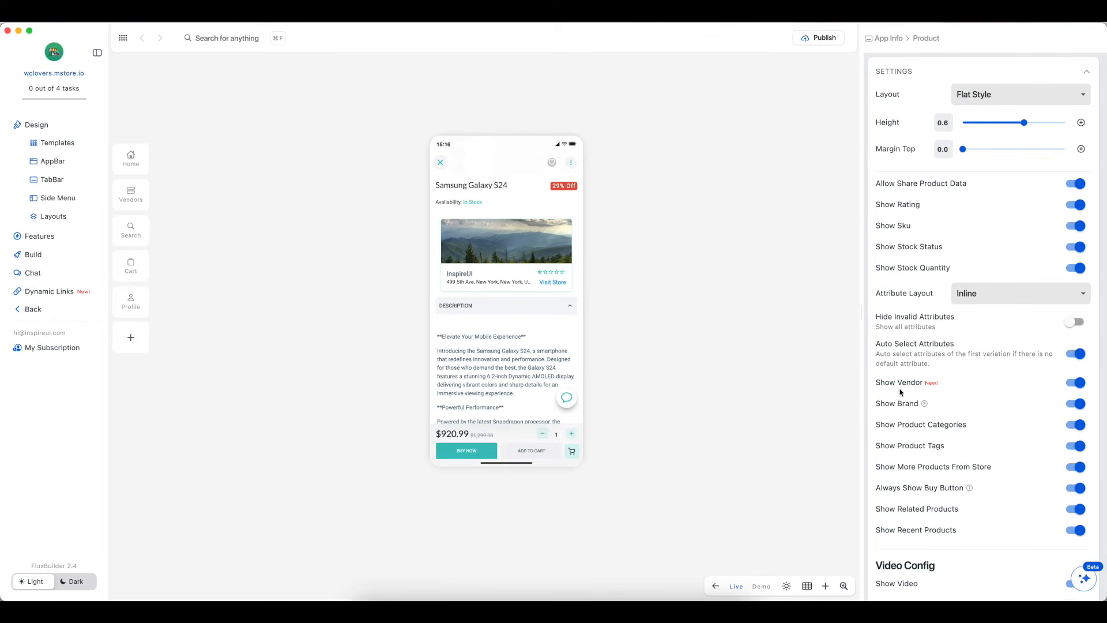
Turn off Show Vendor for the product page and turn it back on.
click(1075, 383)
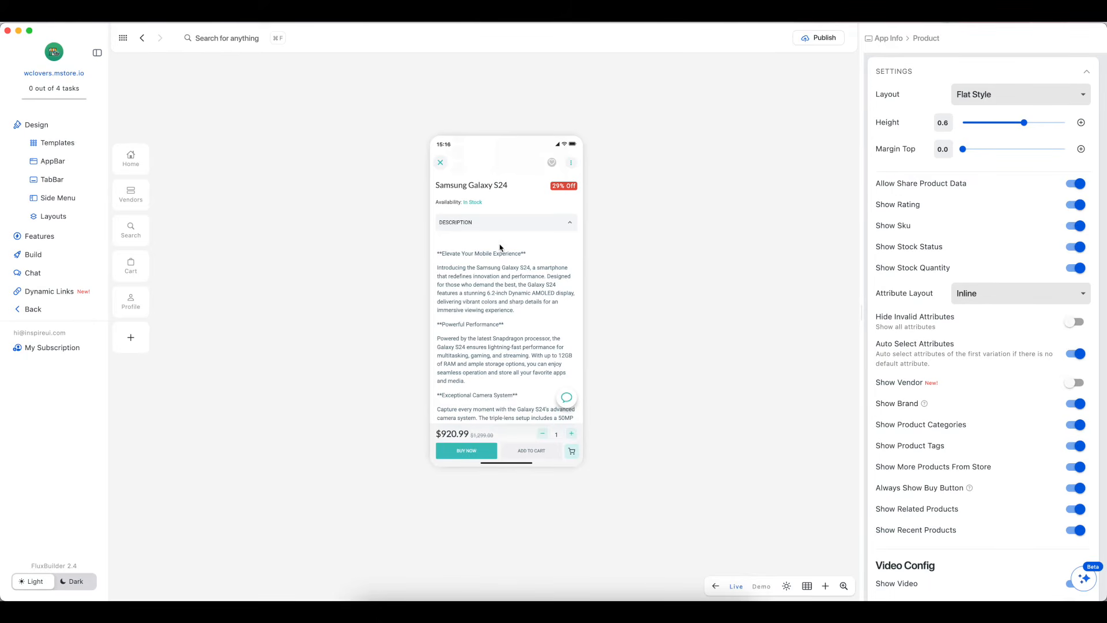
click(1074, 383)
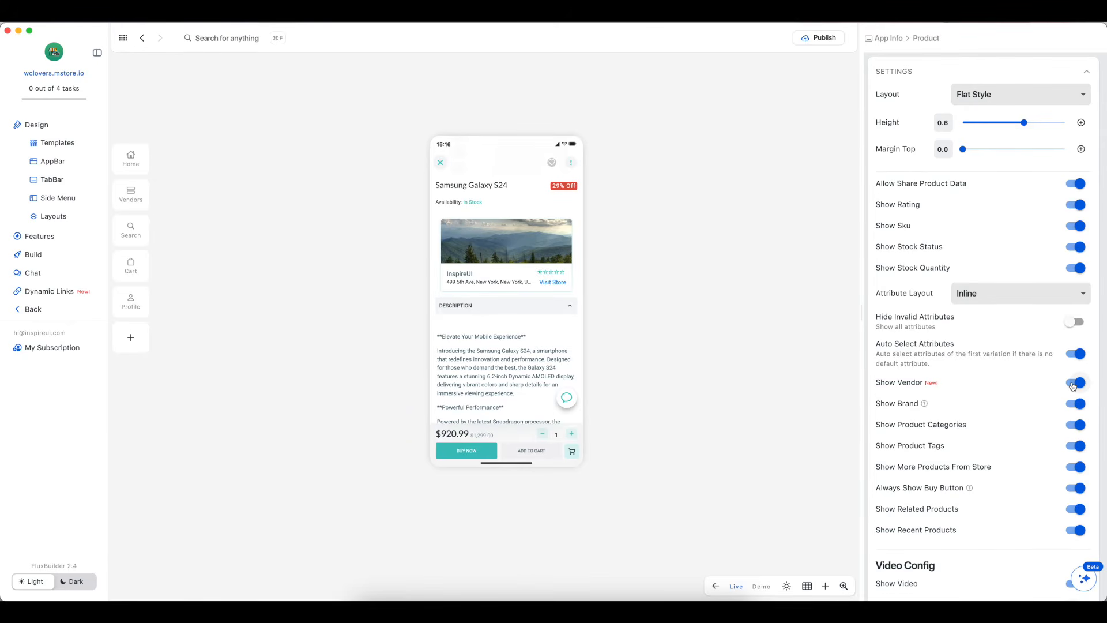
Open the Smart Chat settings among the Multi Vendors app's features and go to the WCFM Live Chat section.
click(59, 242)
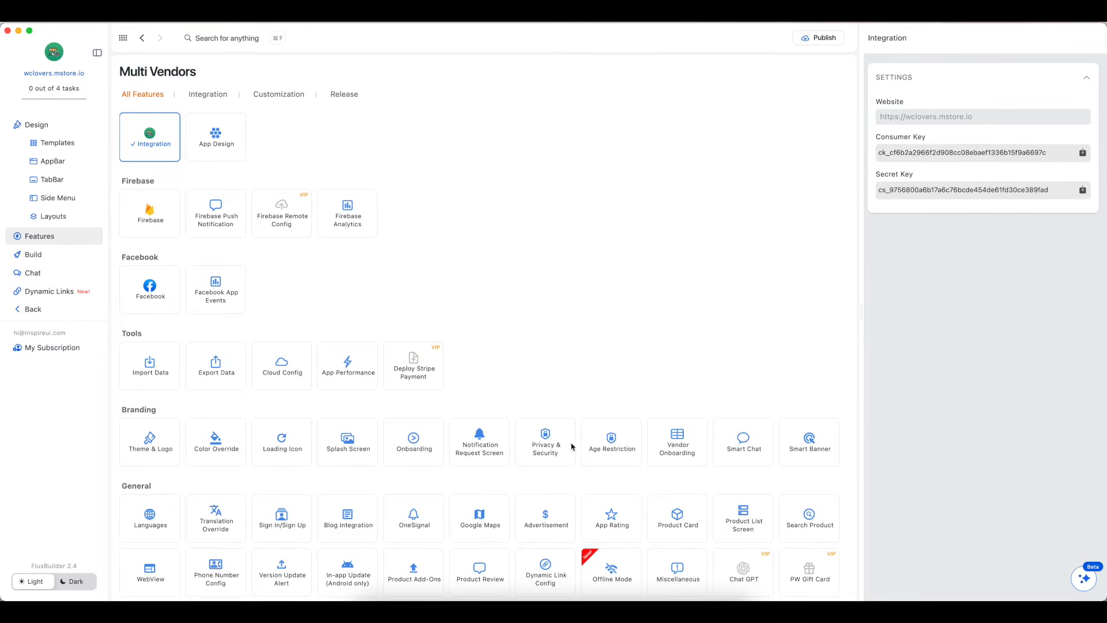
scroll(579, 478, down, 1)
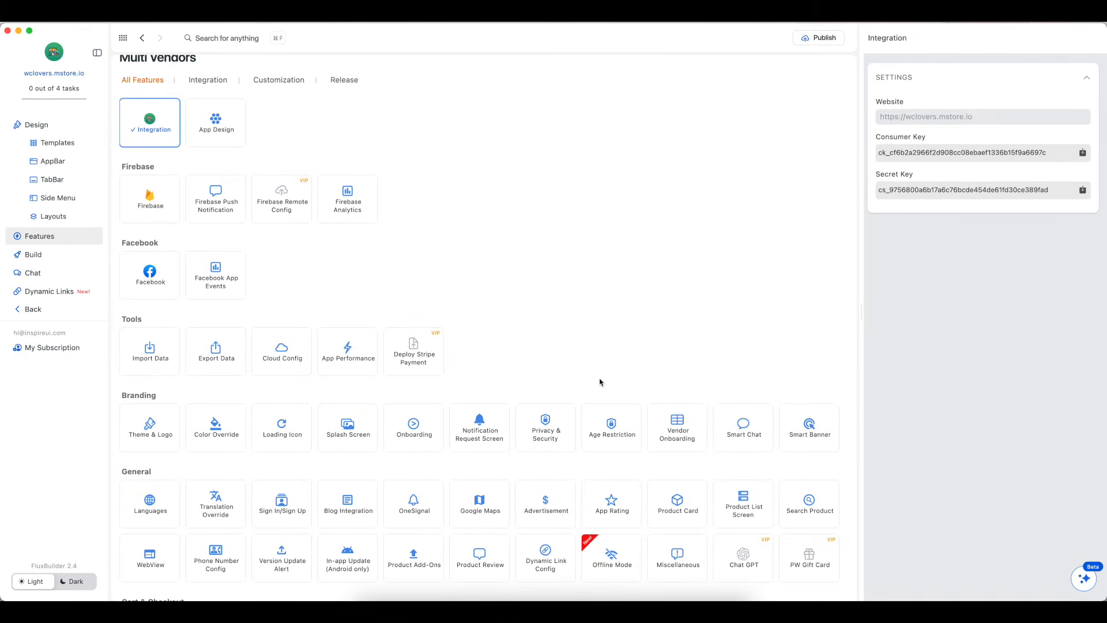
click(743, 428)
scroll(751, 431, down, 5)
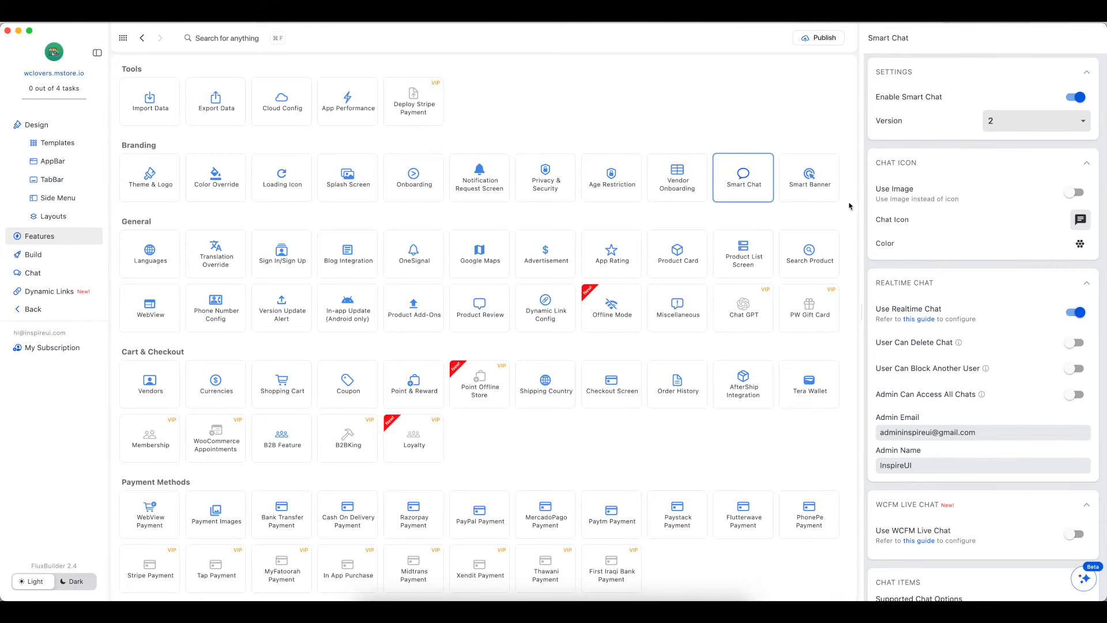
scroll(987, 271, down, 3)
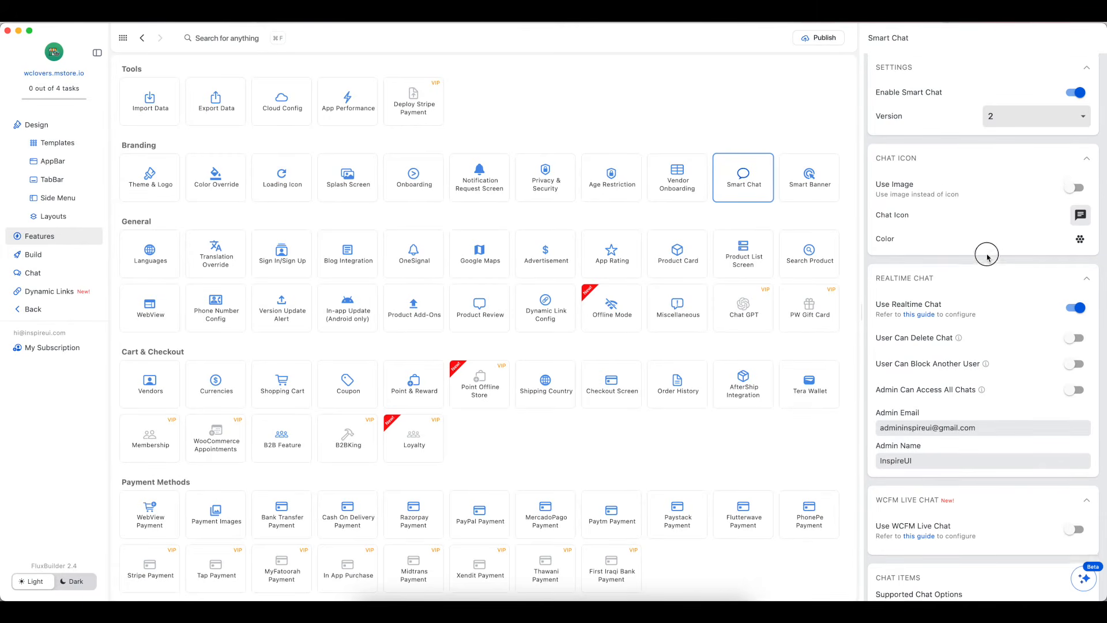
scroll(1021, 392, down, 5)
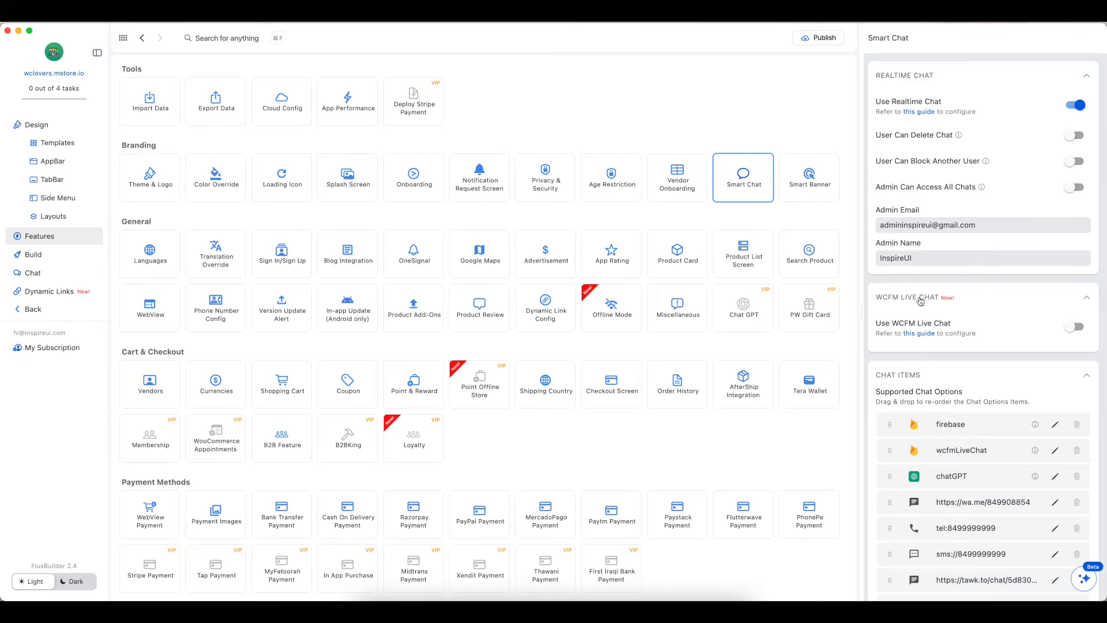
Open the WCFM Live Chat guide in the browser and read its key features, example chat screens and configuration requirements.
click(925, 334)
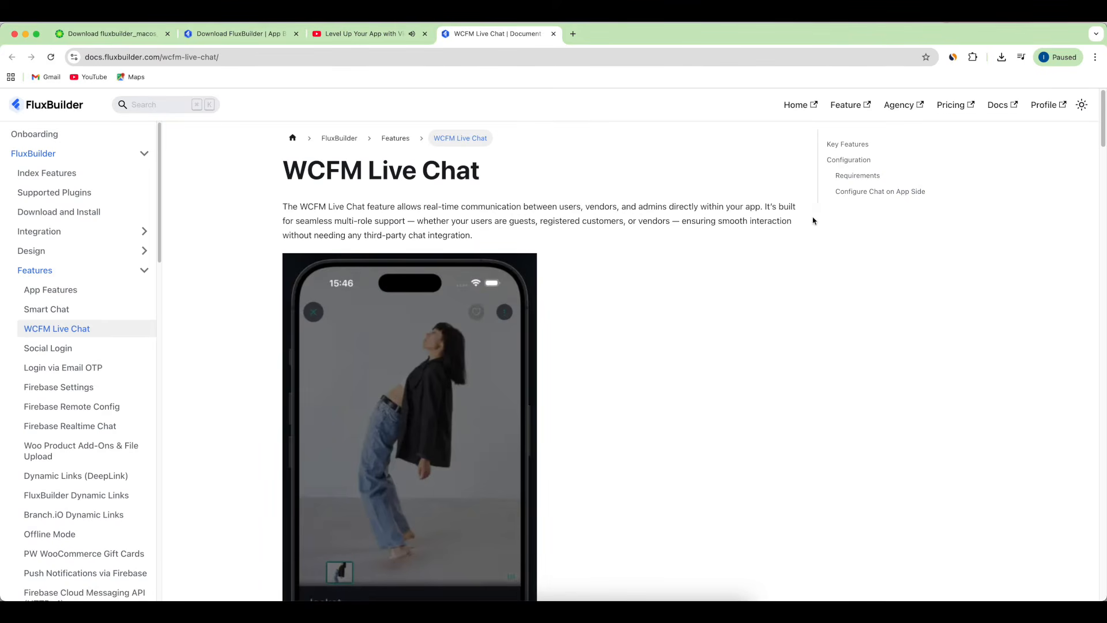
click(865, 149)
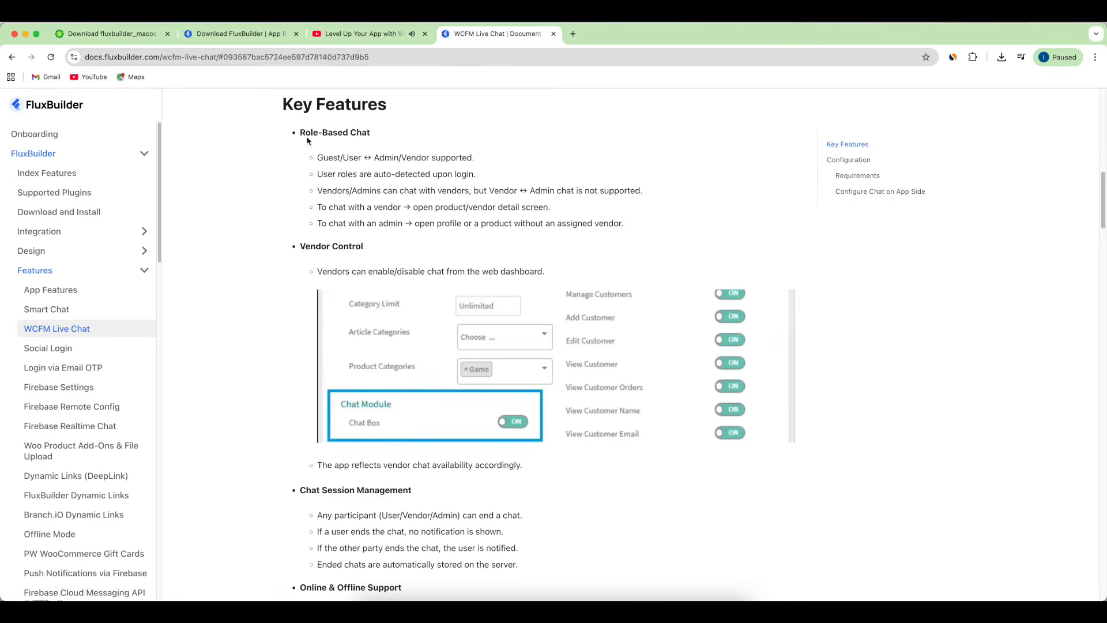
scroll(603, 476, down, 6)
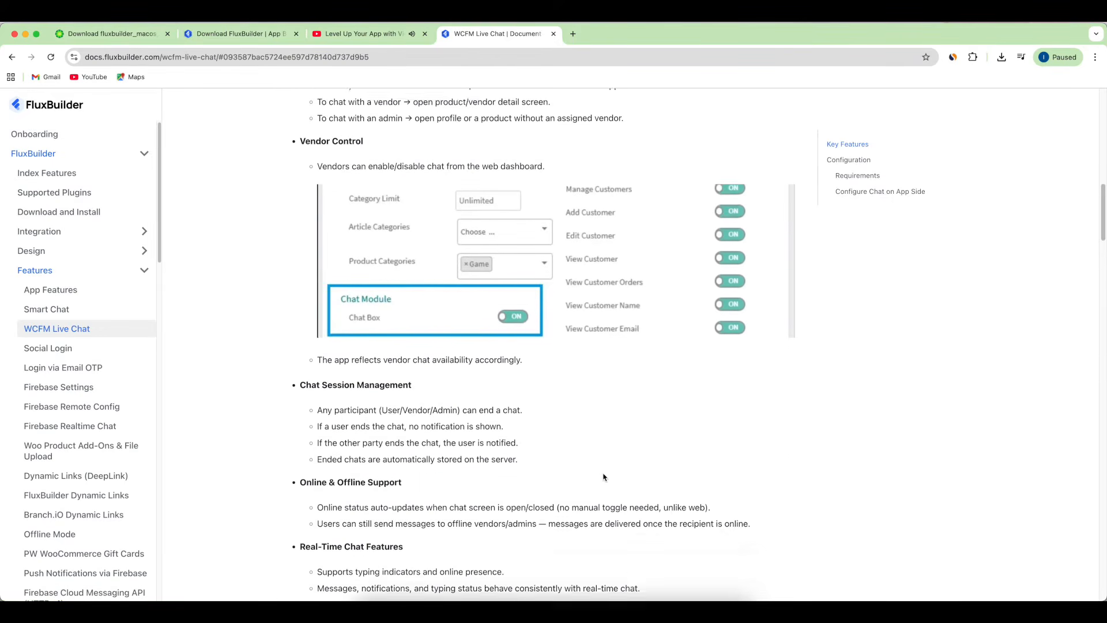
scroll(603, 476, down, 5)
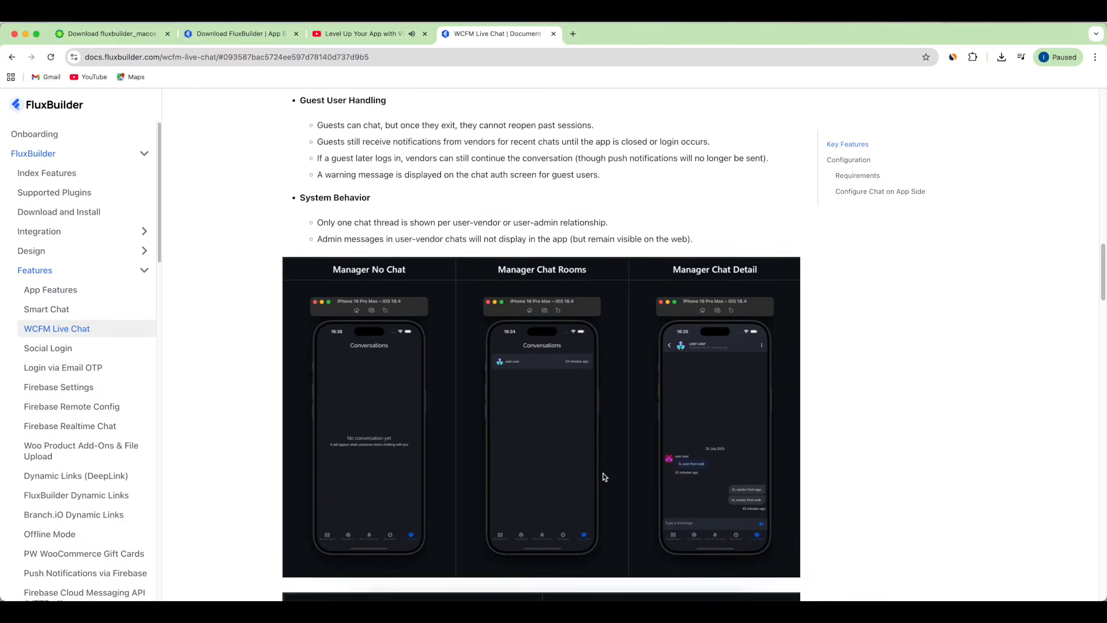
scroll(604, 476, down, 2)
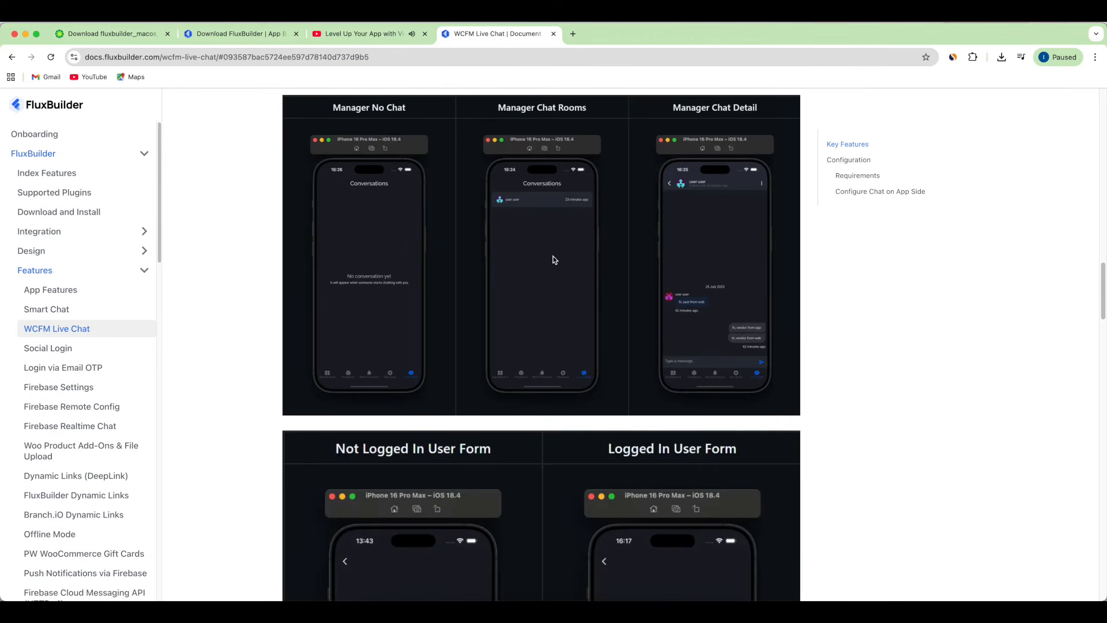
scroll(807, 443, down, 3)
scroll(807, 443, down, 3)
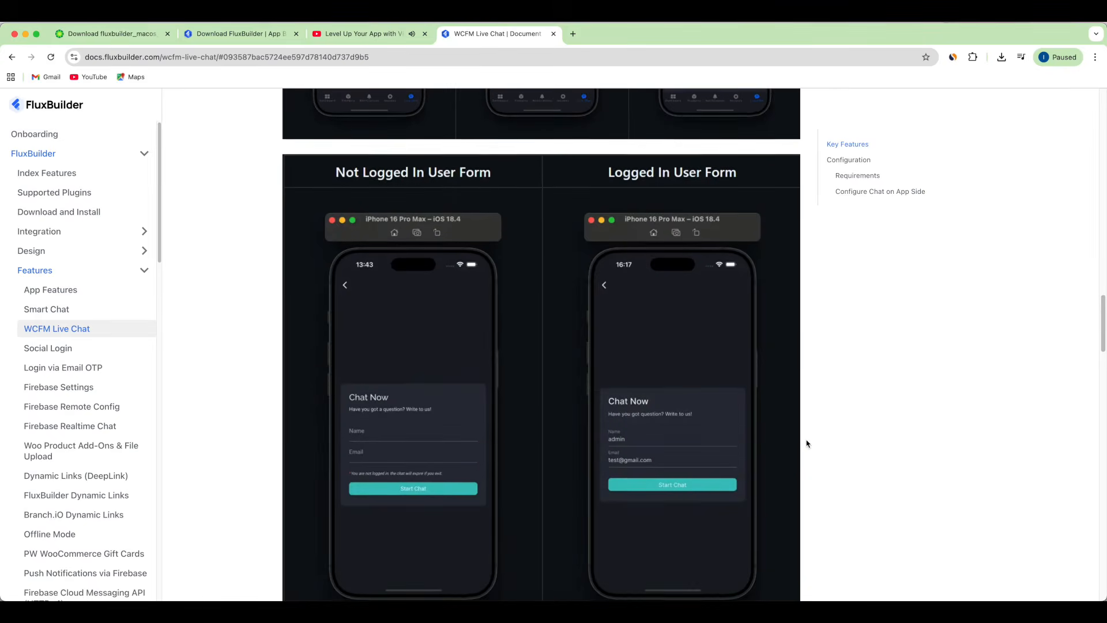
scroll(803, 432, down, 1)
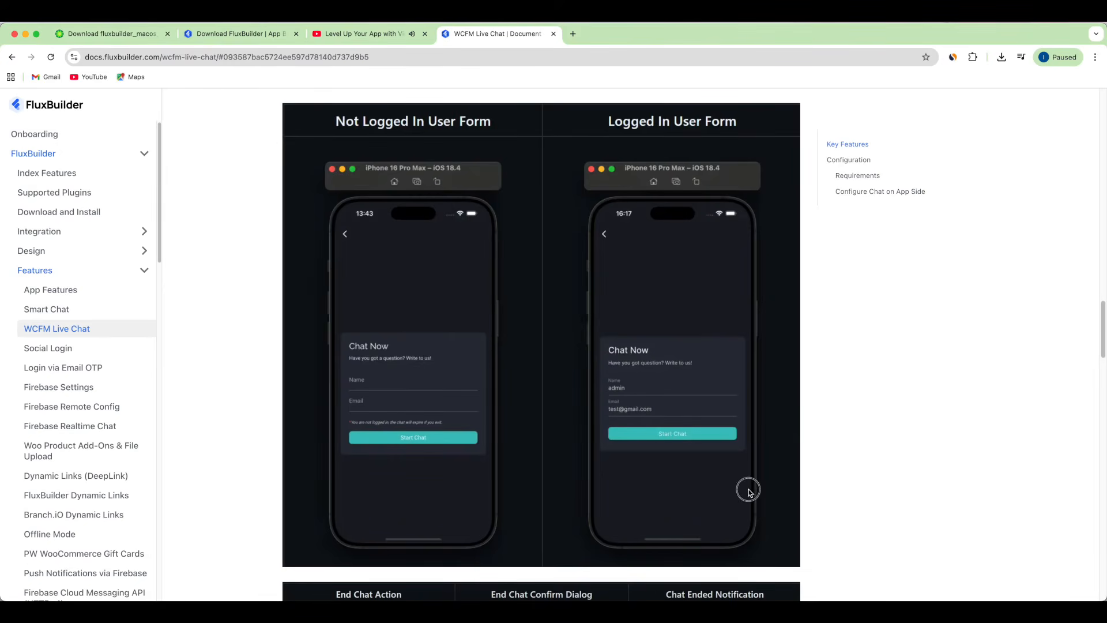
scroll(748, 487, down, 7)
scroll(750, 486, down, 1)
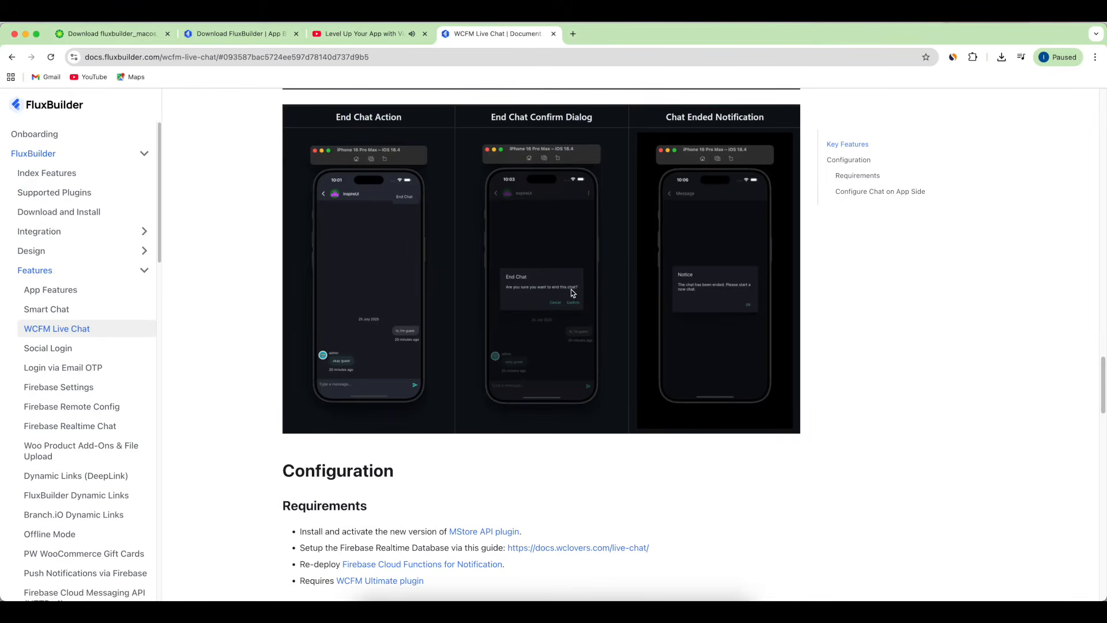
click(864, 180)
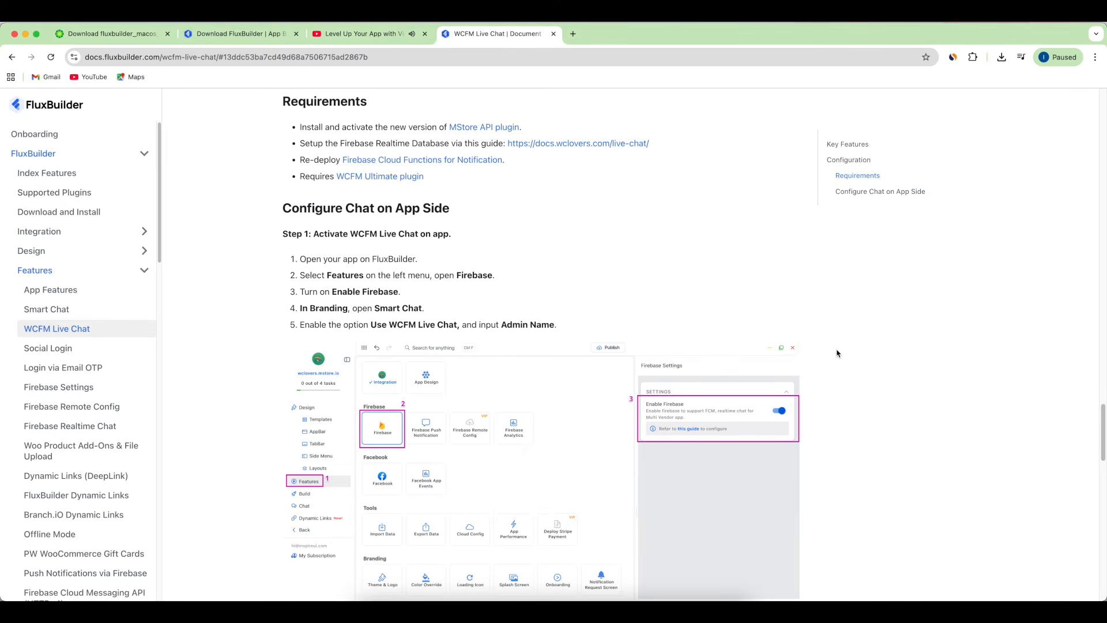
Return to FluxBuilder, enable Use WCFM Live Chat, and view the chat options on the preview's Profile page before closing them.
key(super+Tab)
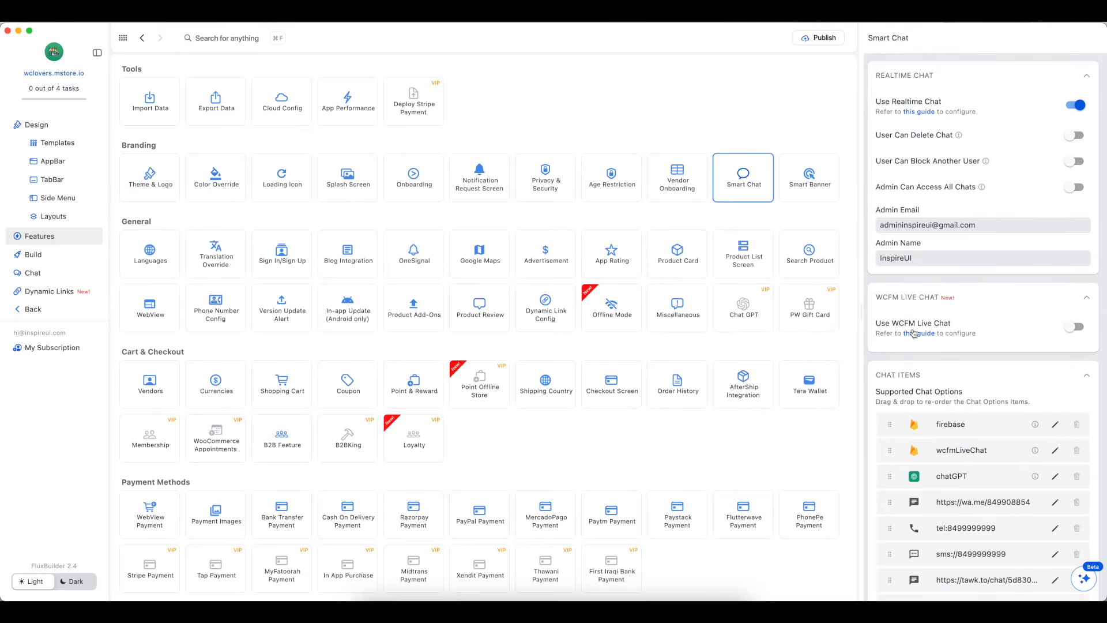
click(1076, 327)
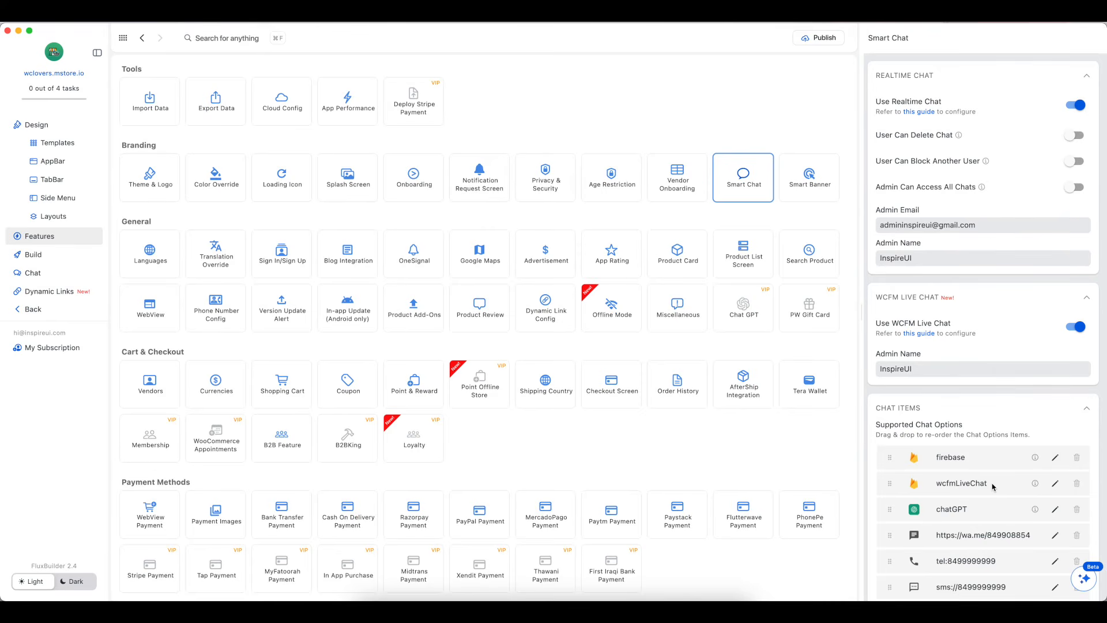
click(46, 127)
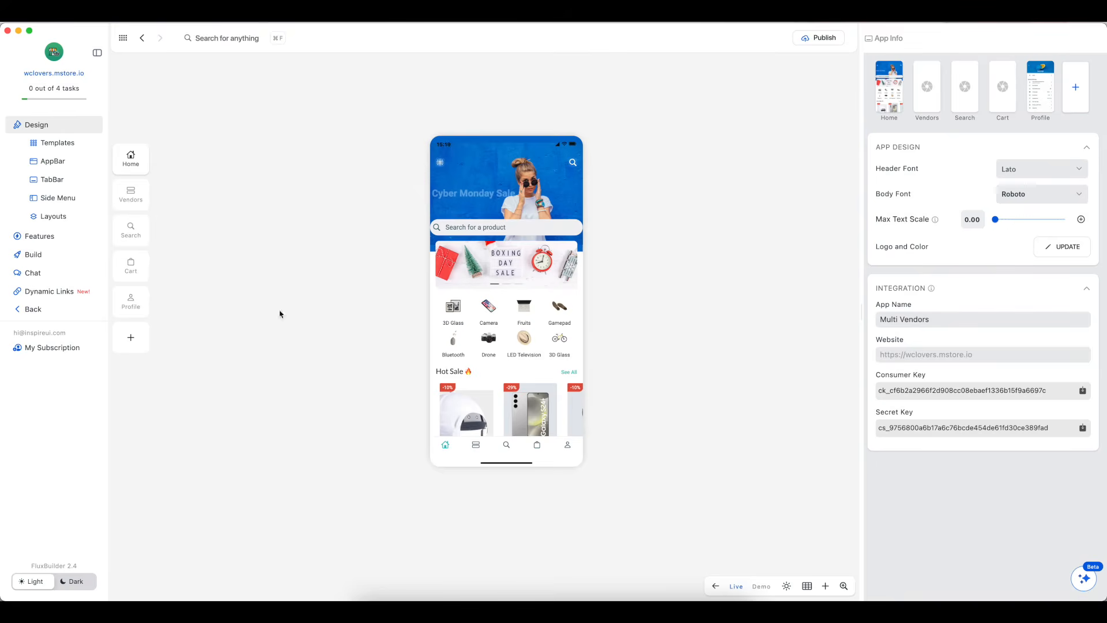
click(568, 446)
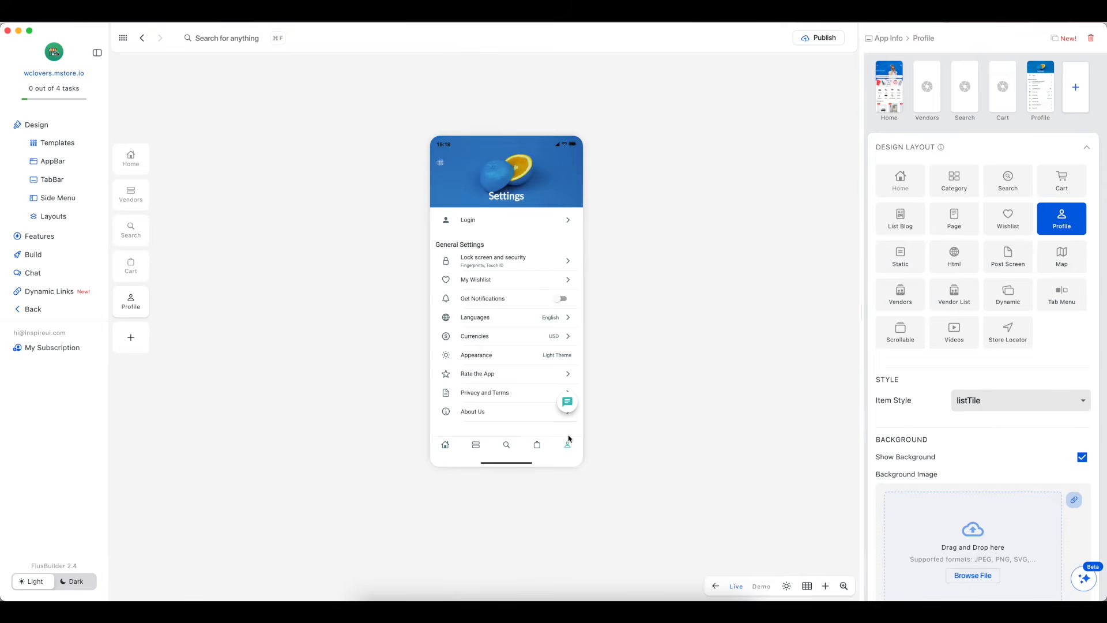
click(567, 403)
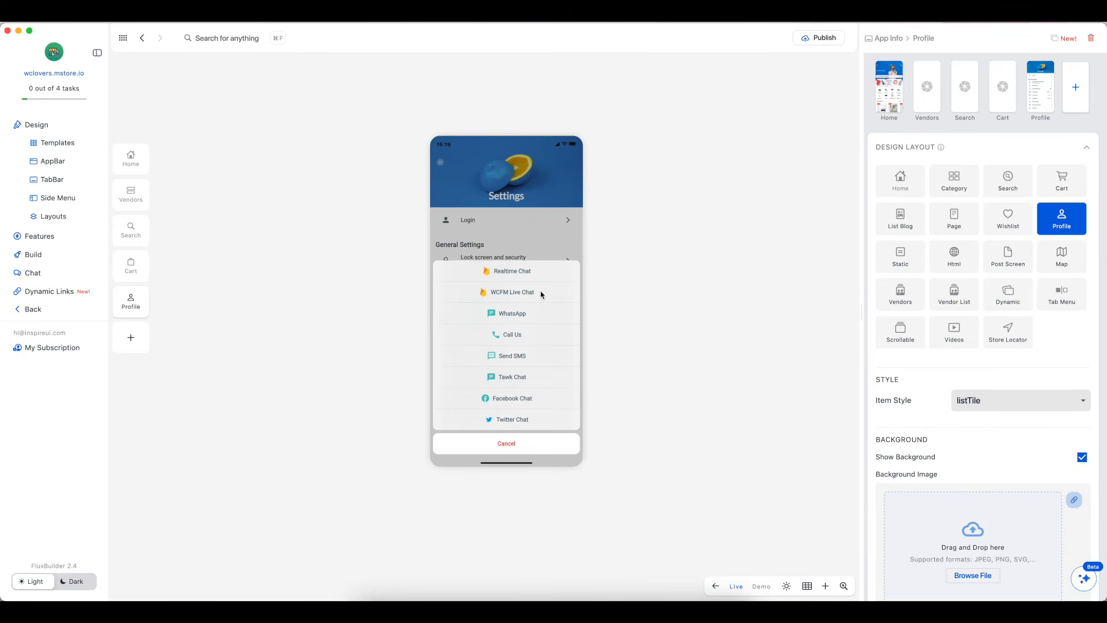
click(509, 444)
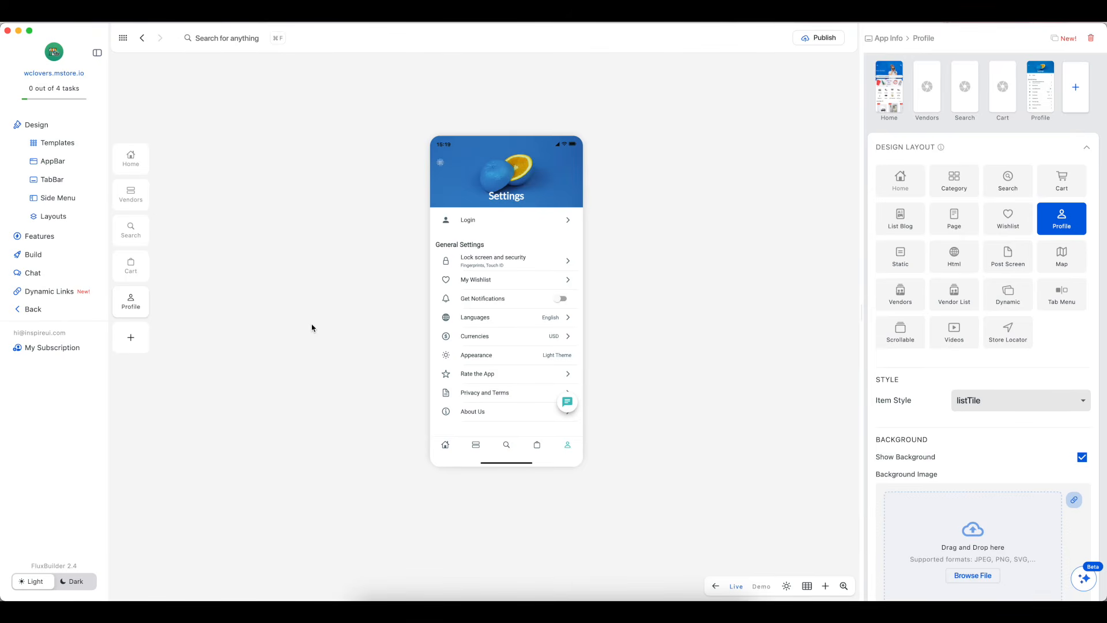
Open the Deploy CORS Server feature in the PWA section of the Multi Vendors app.
click(44, 237)
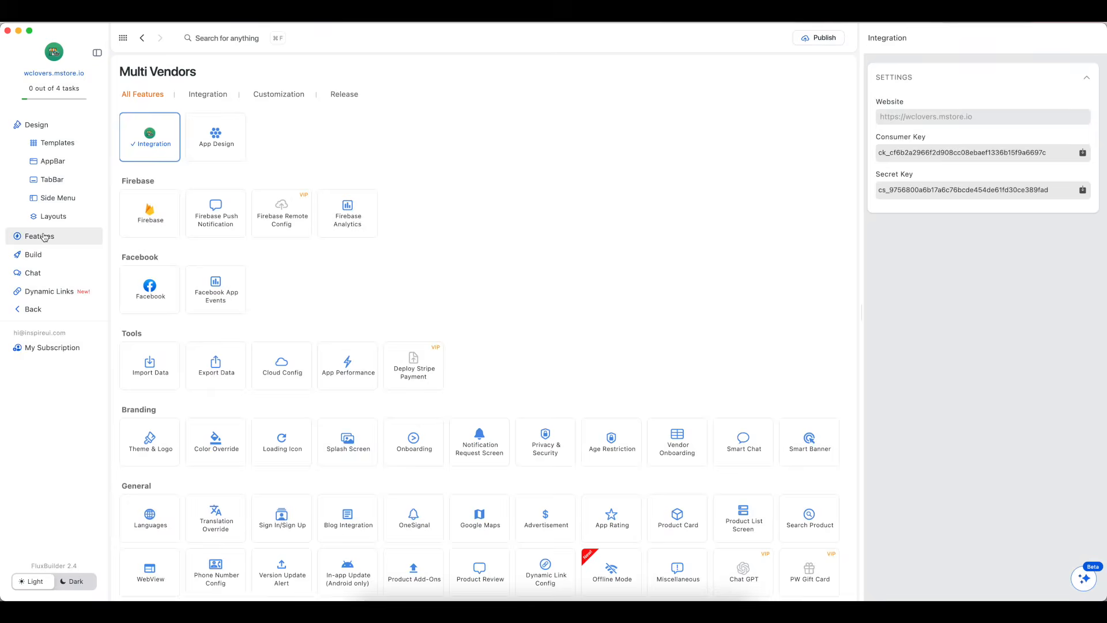
scroll(502, 411, down, 4)
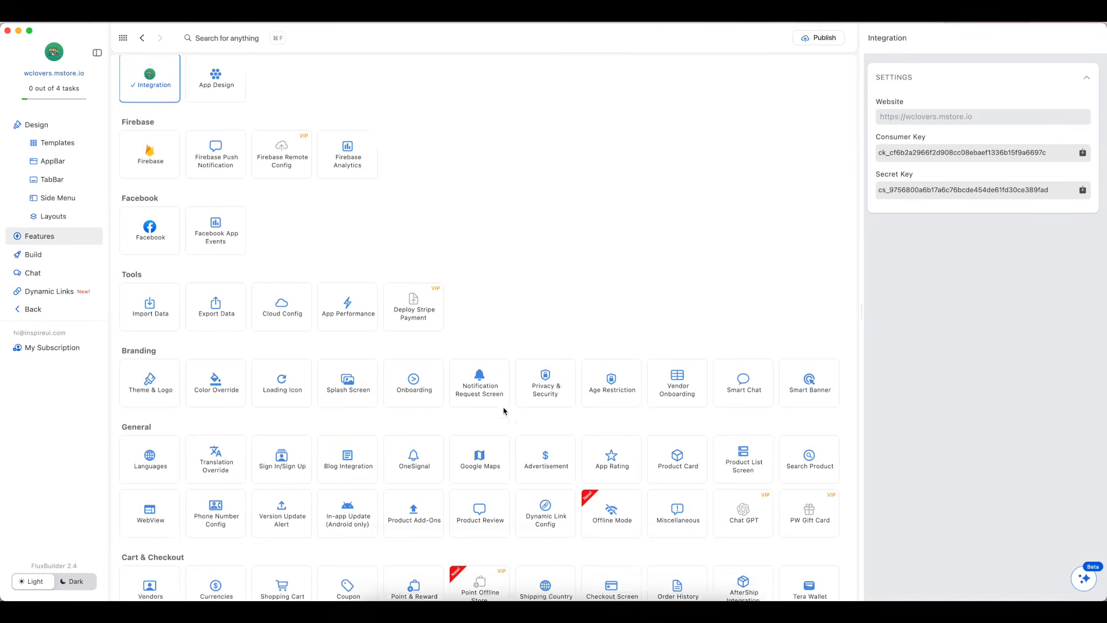
scroll(503, 411, down, 4)
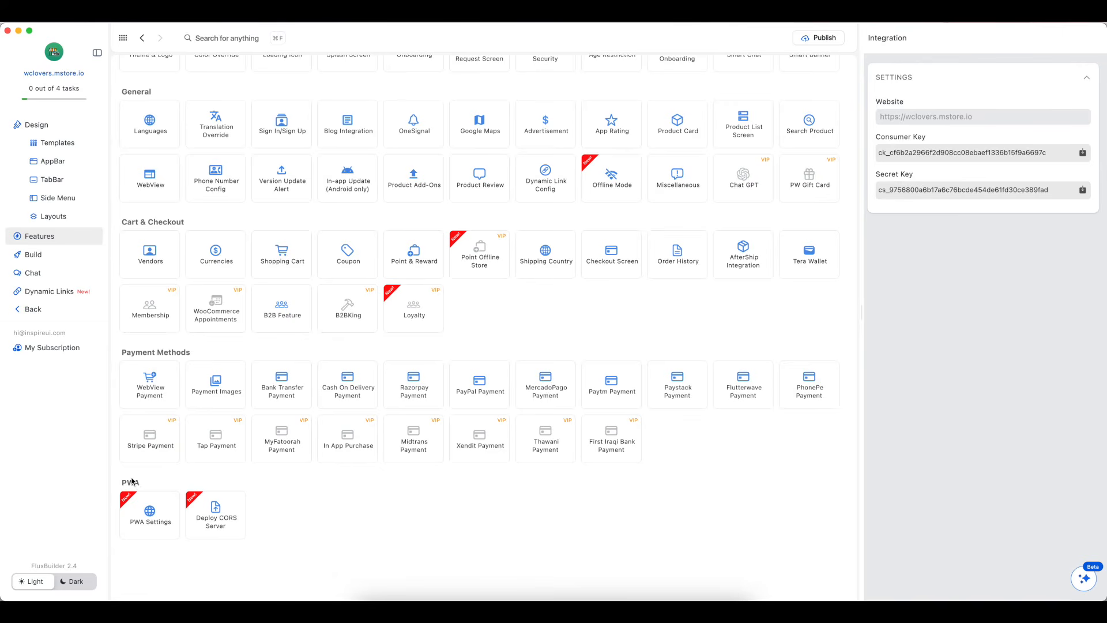
click(232, 529)
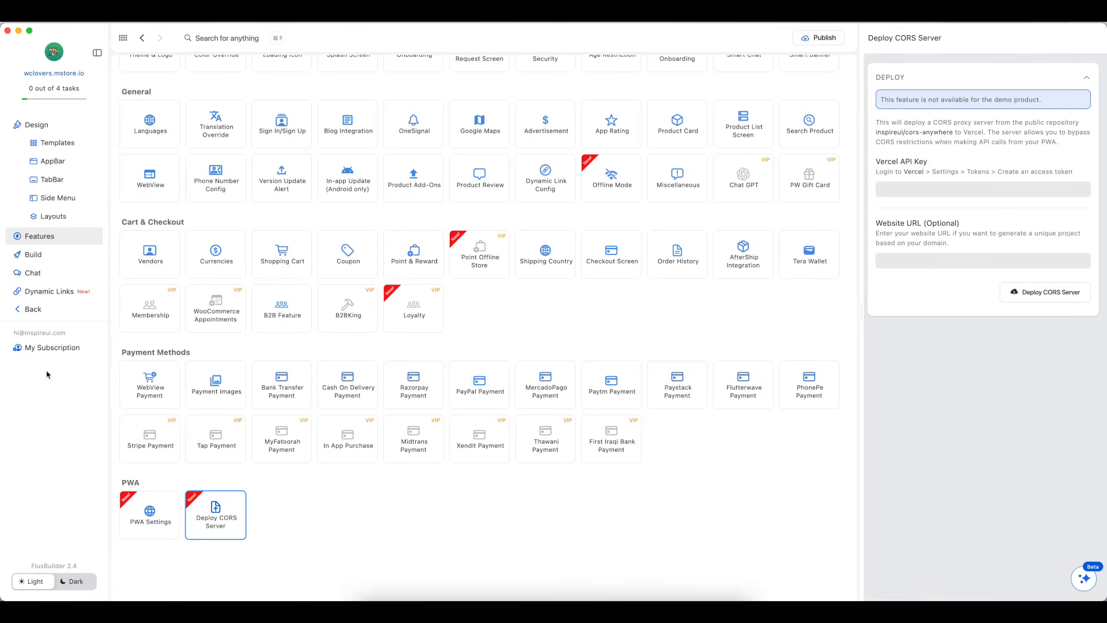
Leave the Multi Vendors app, open the Veloura Store app, and open its Deploy CORS Server feature.
click(32, 310)
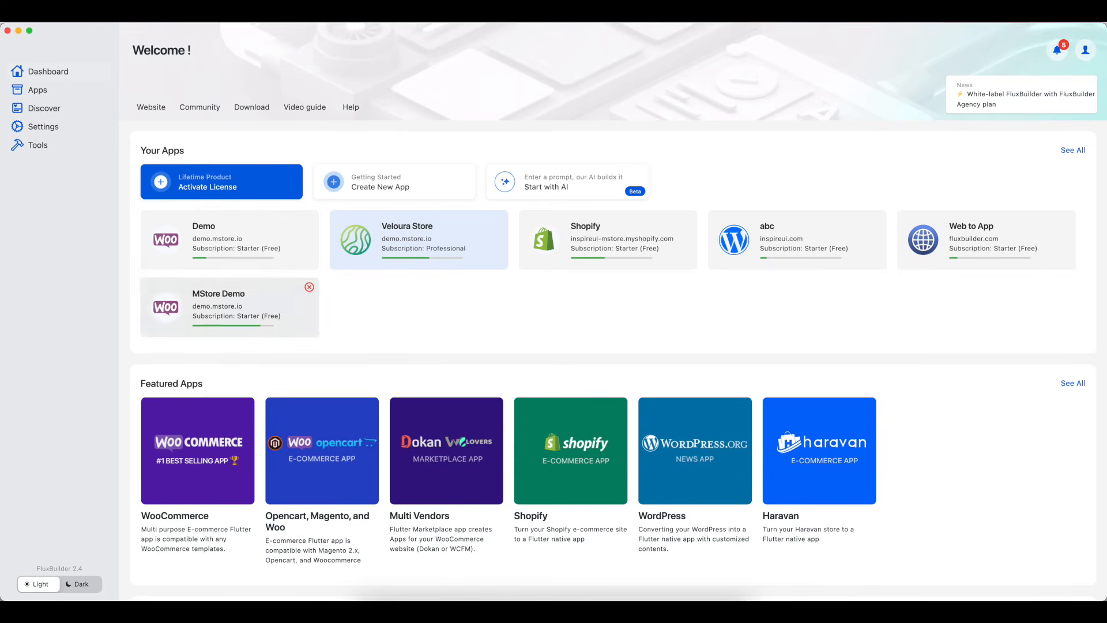
click(441, 241)
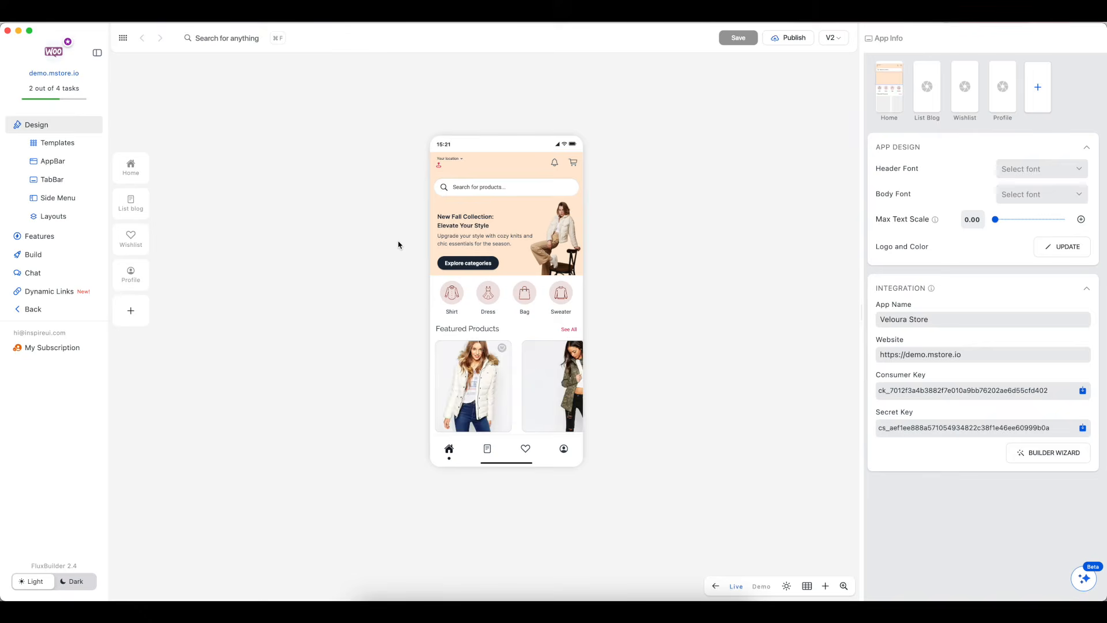
click(53, 237)
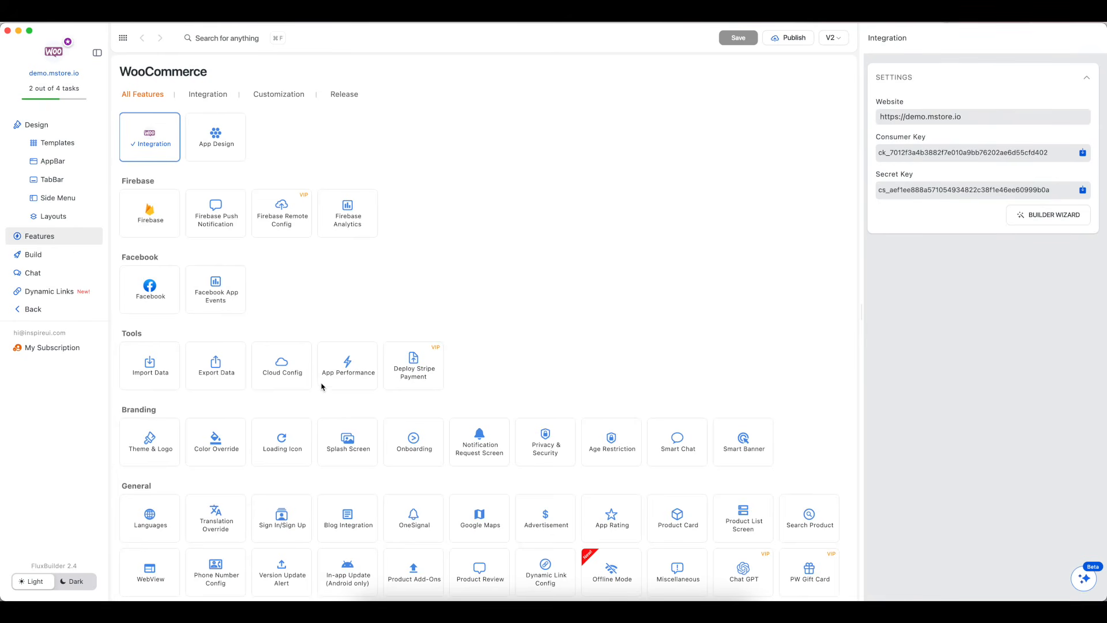
scroll(321, 384, down, 8)
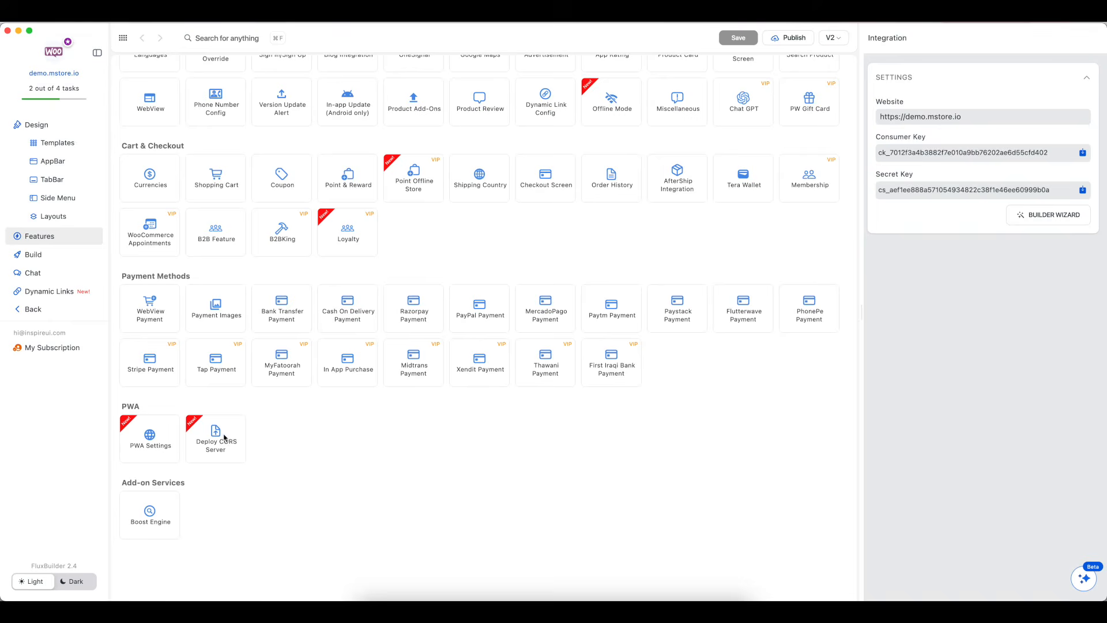
click(238, 456)
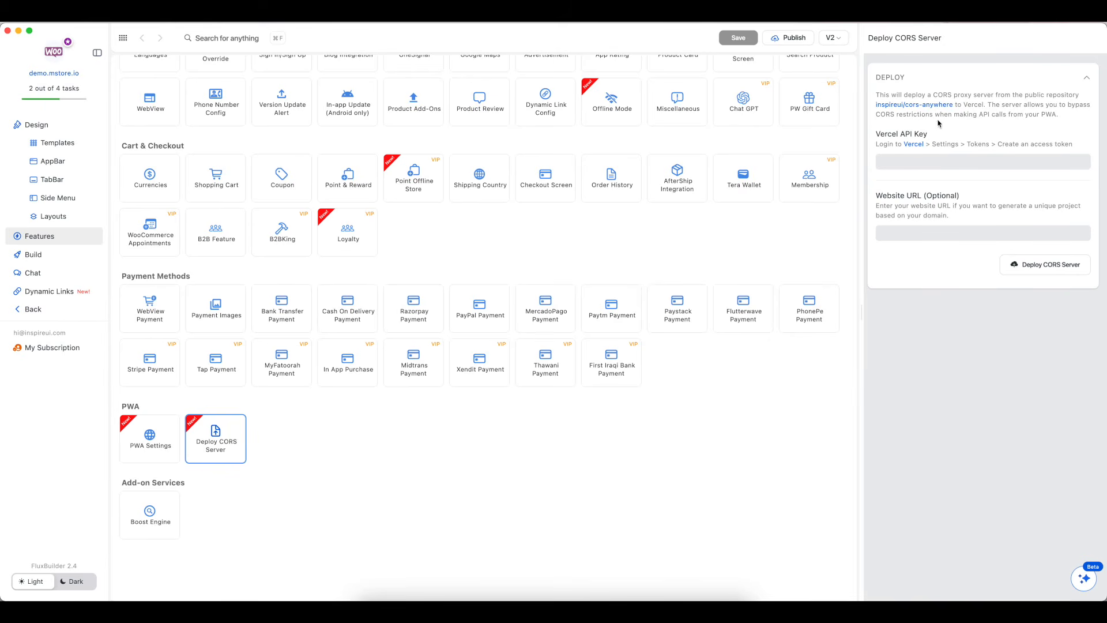
Copy the Vercel token from the FluxBuilder 2.4.0 note in Notes and paste it as the Vercel API key in FluxBuilder.
click(931, 165)
key(super+Tab)
key(super+Tab)
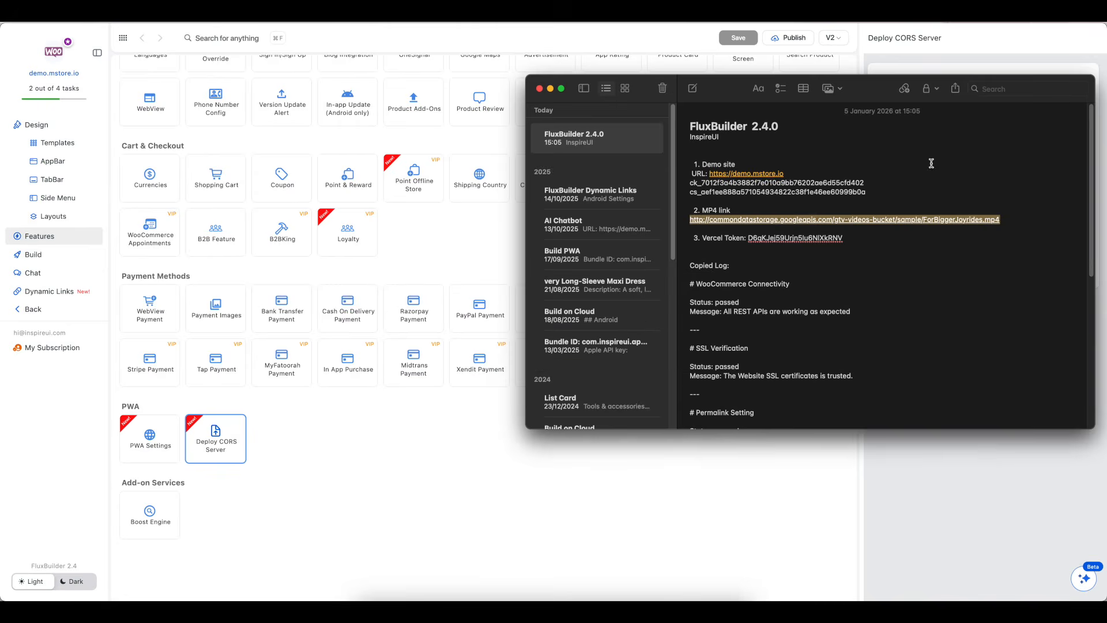
click(853, 238)
drag(853, 238, 746, 238)
right_click(769, 236)
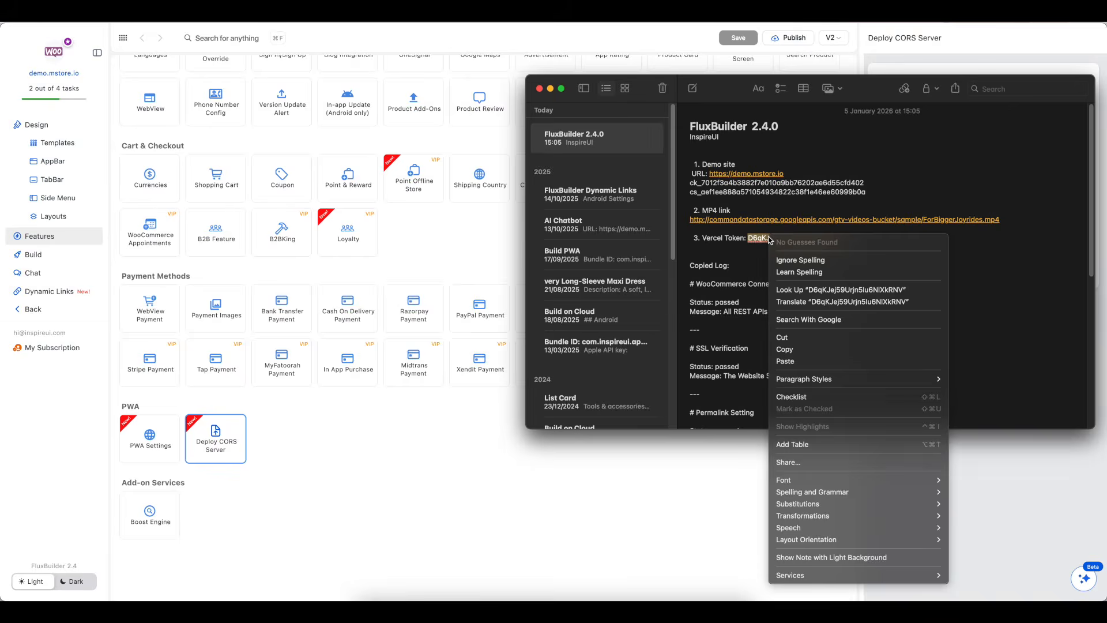
click(785, 349)
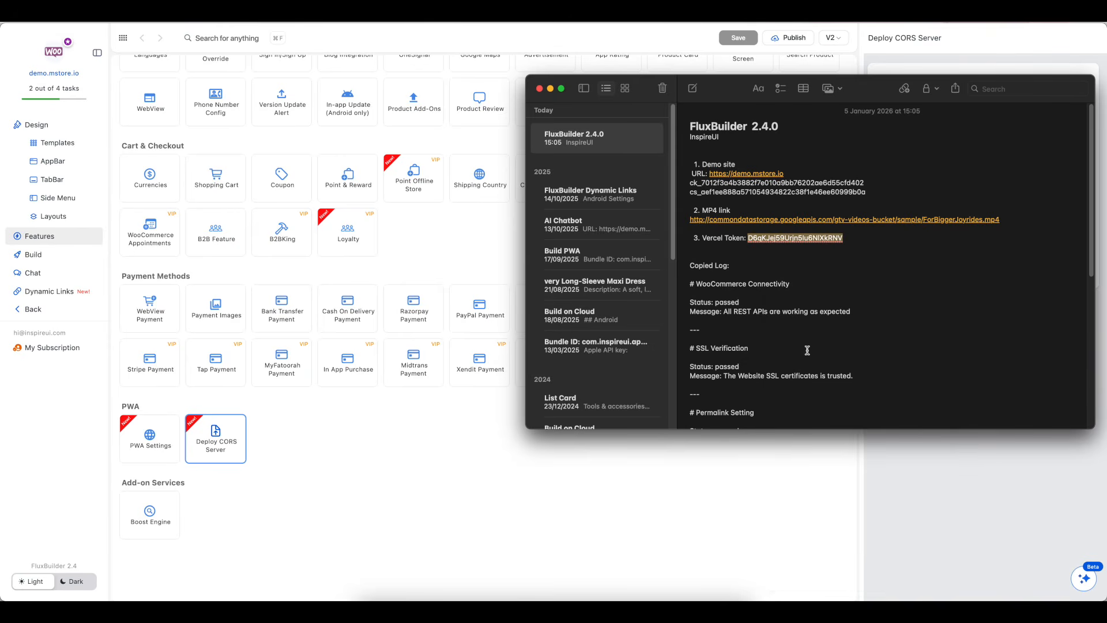
click(802, 463)
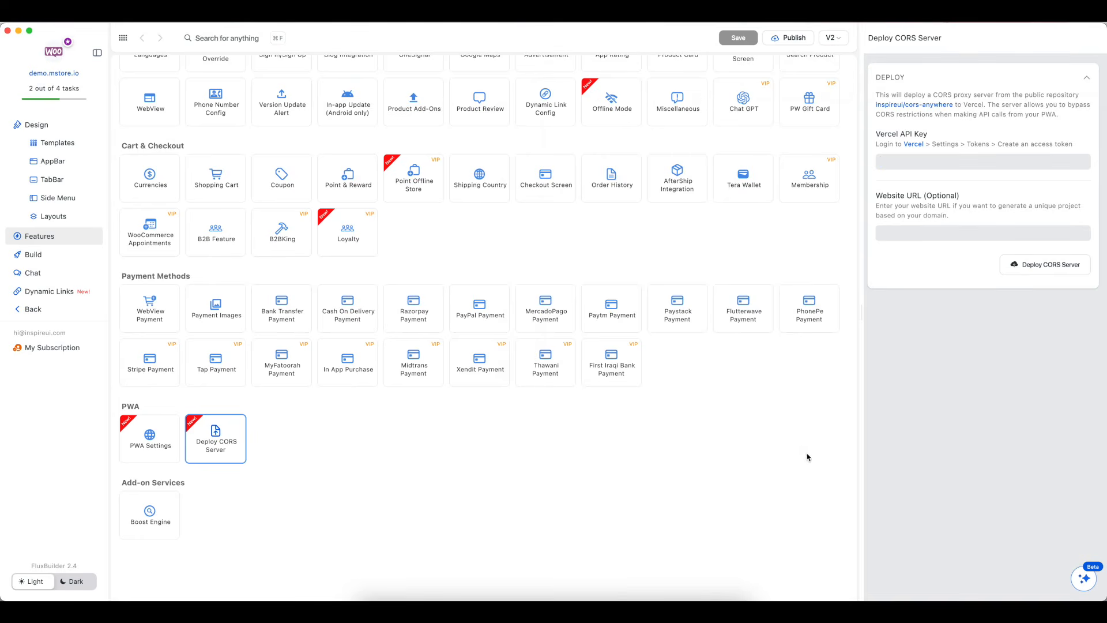
click(910, 165)
key(super+v)
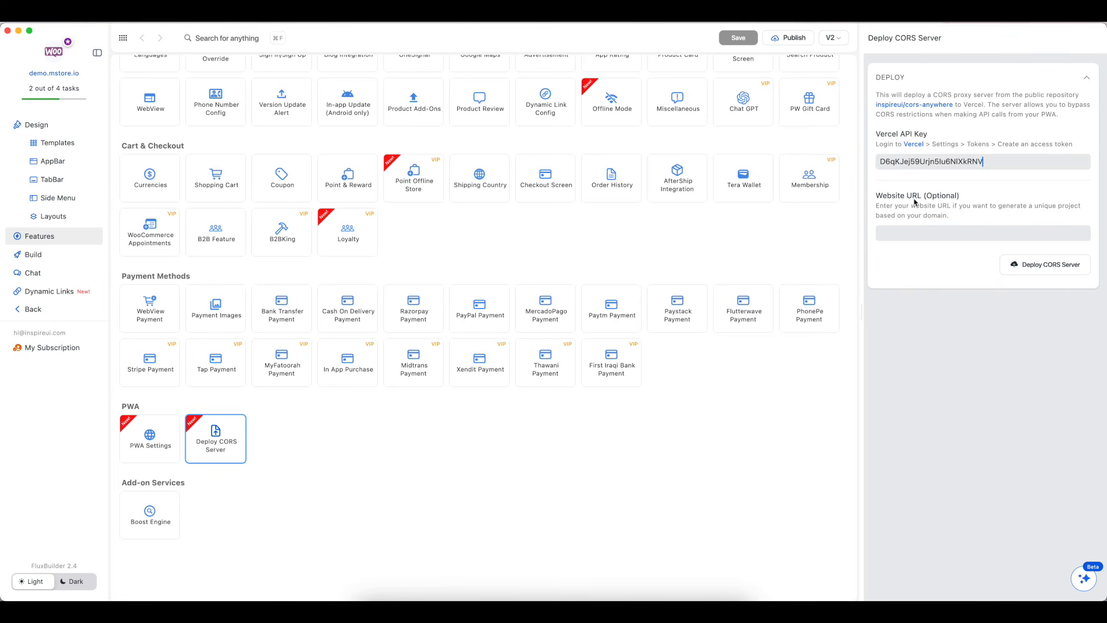
click(930, 235)
text(http)
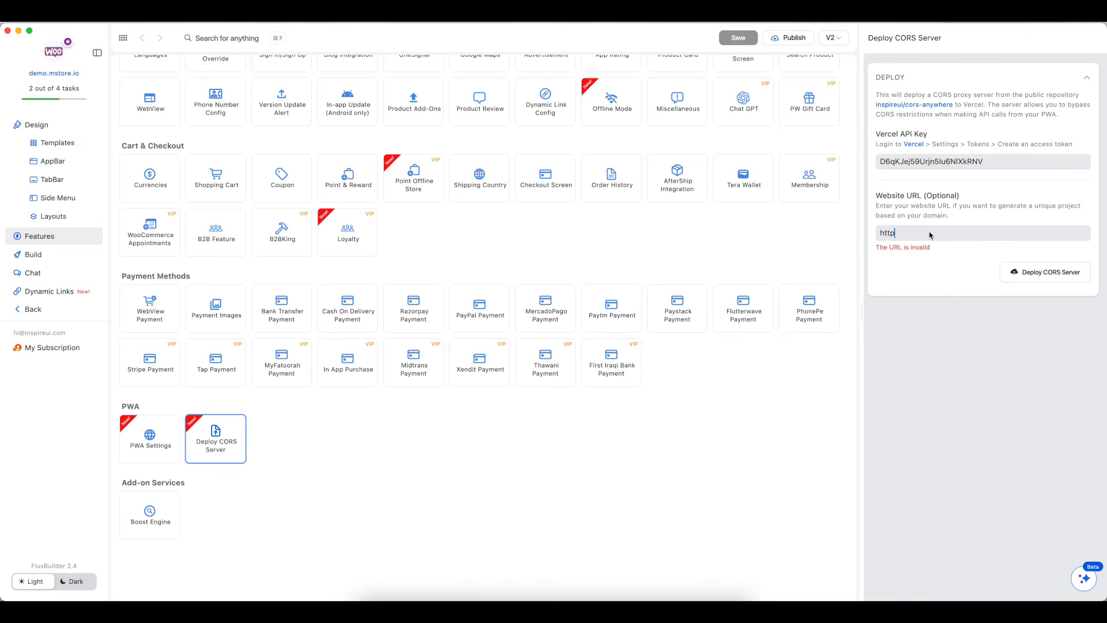
text(s://demo.mstore.io)
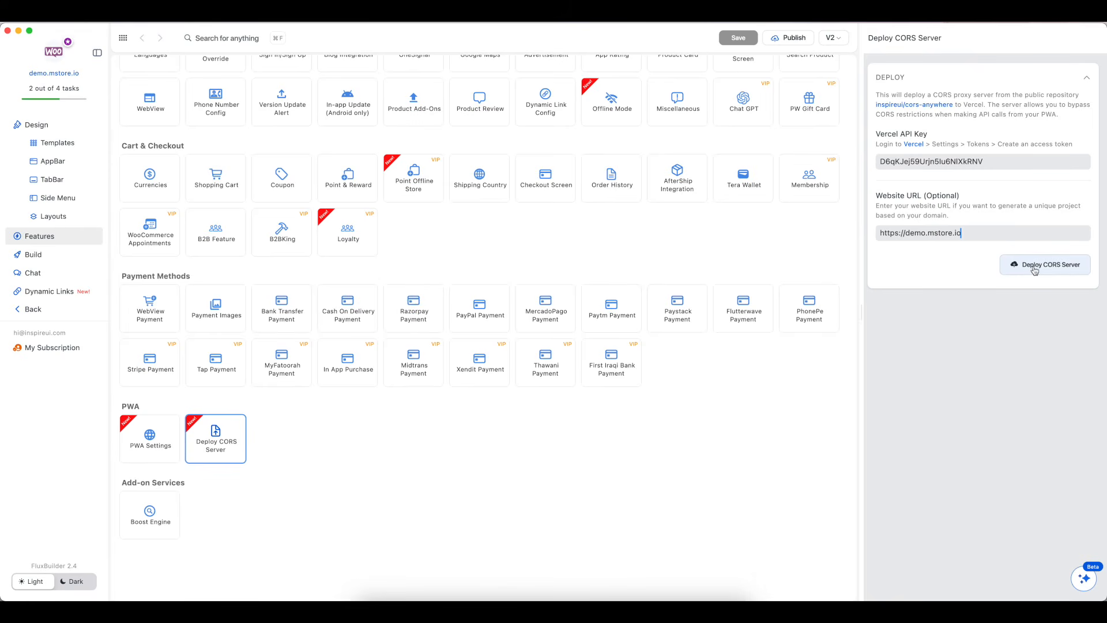
click(1075, 271)
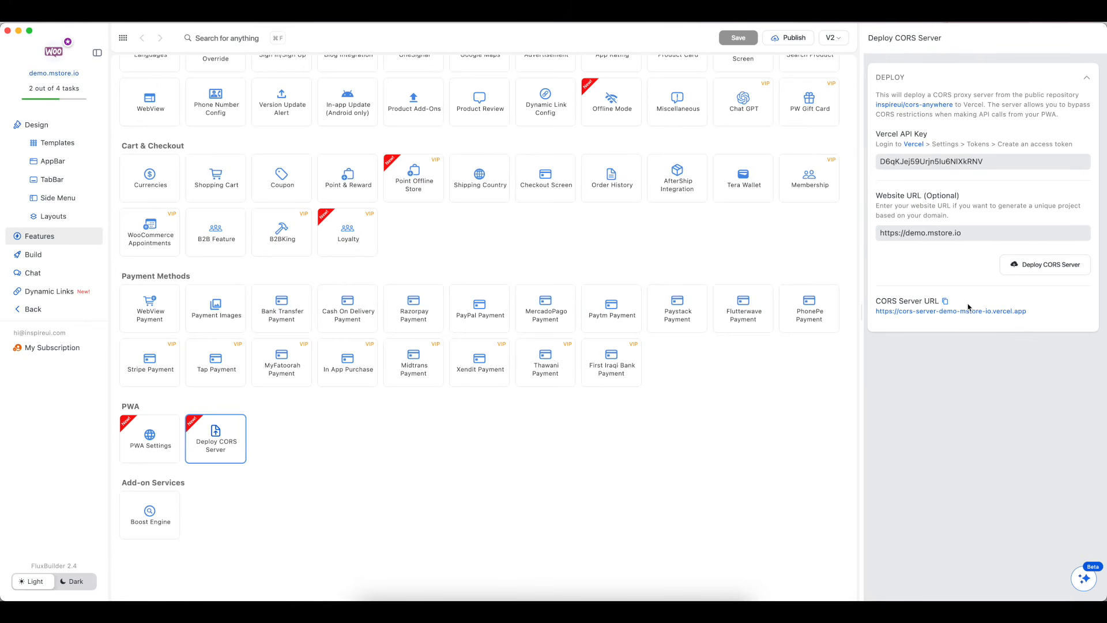
Clear the optional website URL, deploy the CORS server again, and copy the generated CORS server URL.
triple_click(973, 233)
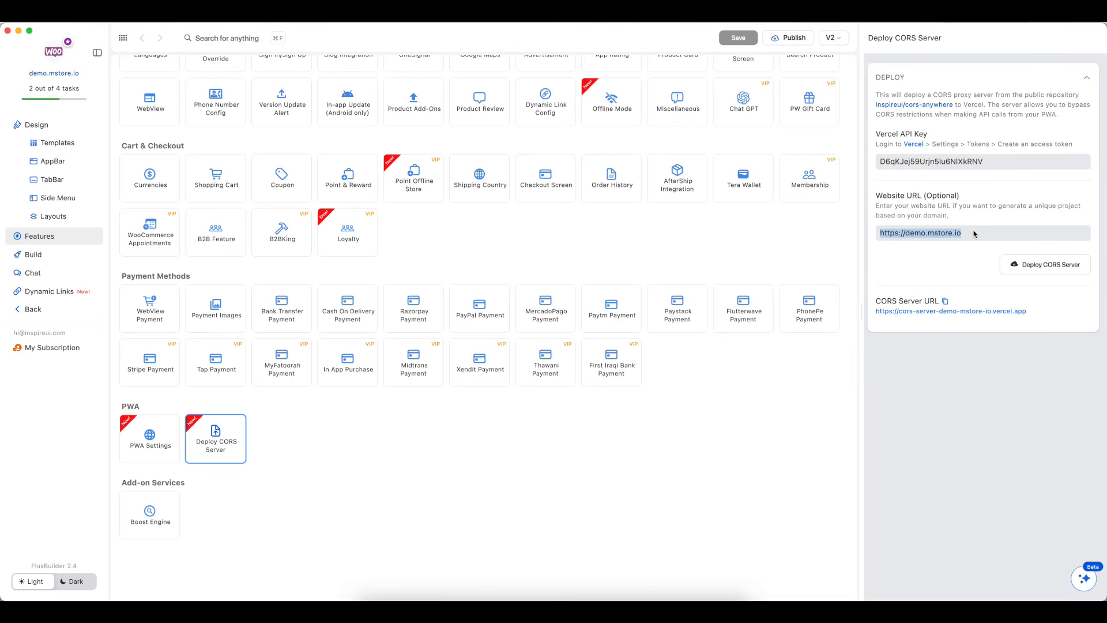
key(BackSpace)
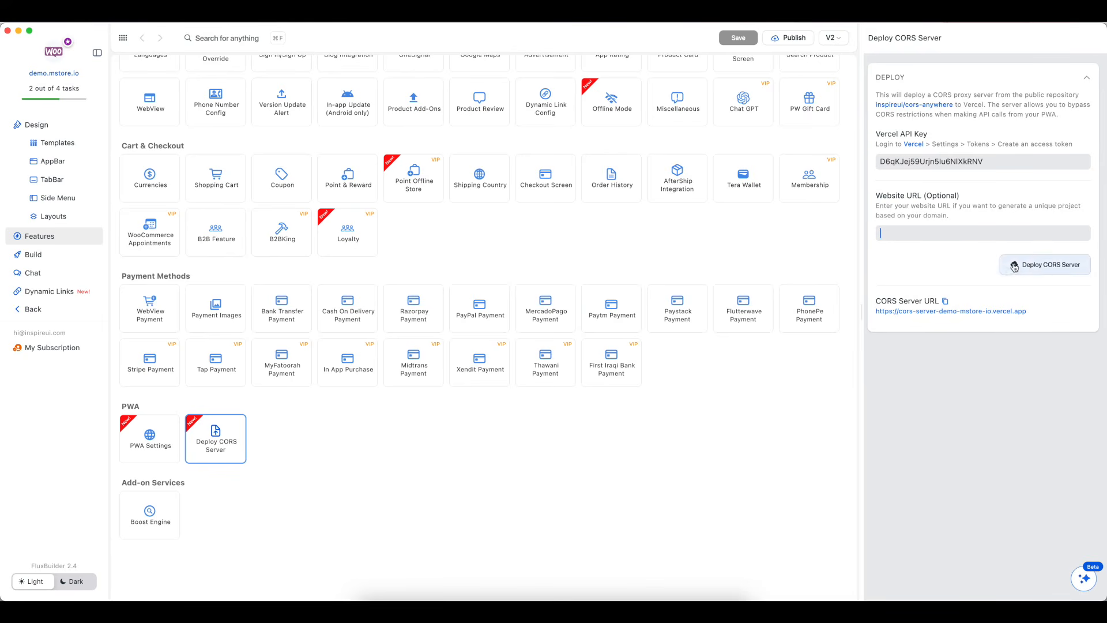
click(1044, 265)
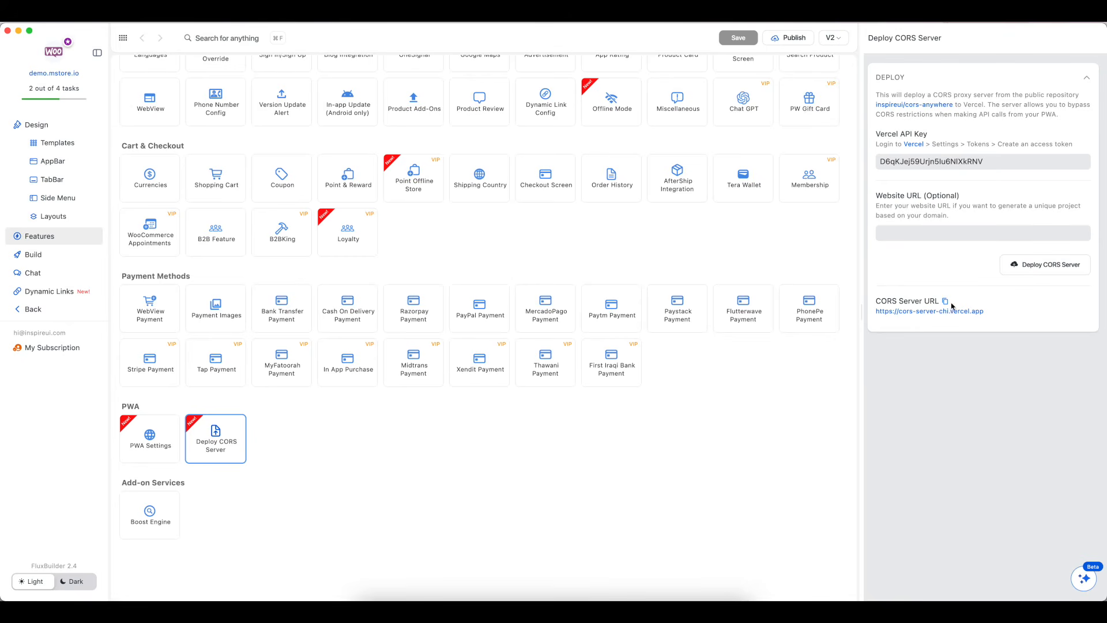
click(947, 304)
Open the PWA Settings feature, view its linked proxy server guide in the browser, and return to FluxBuilder.
click(144, 438)
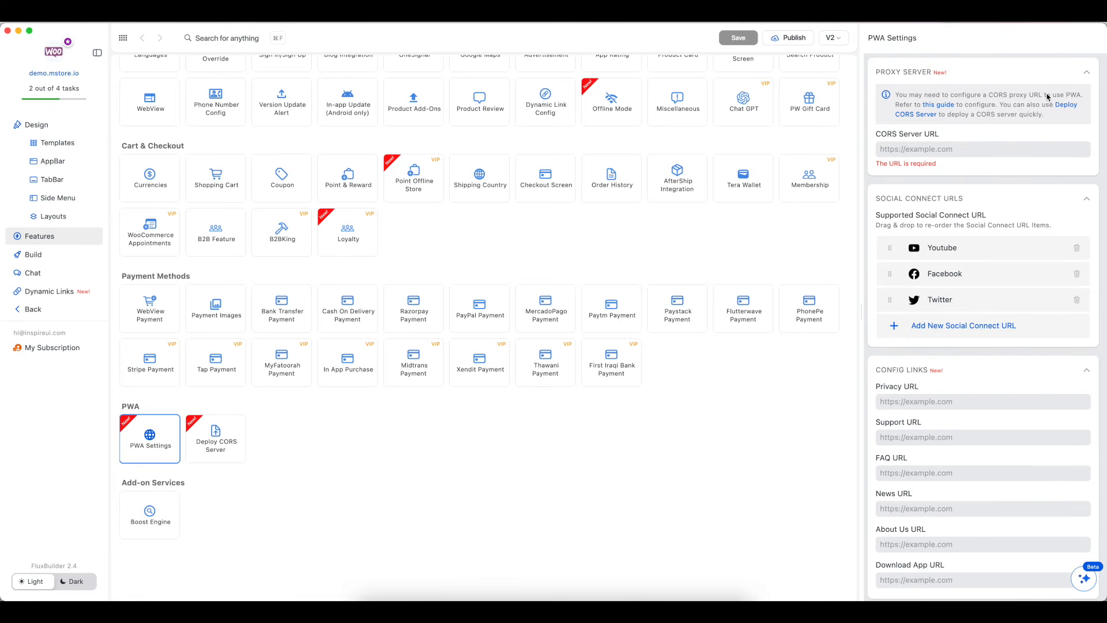
click(946, 107)
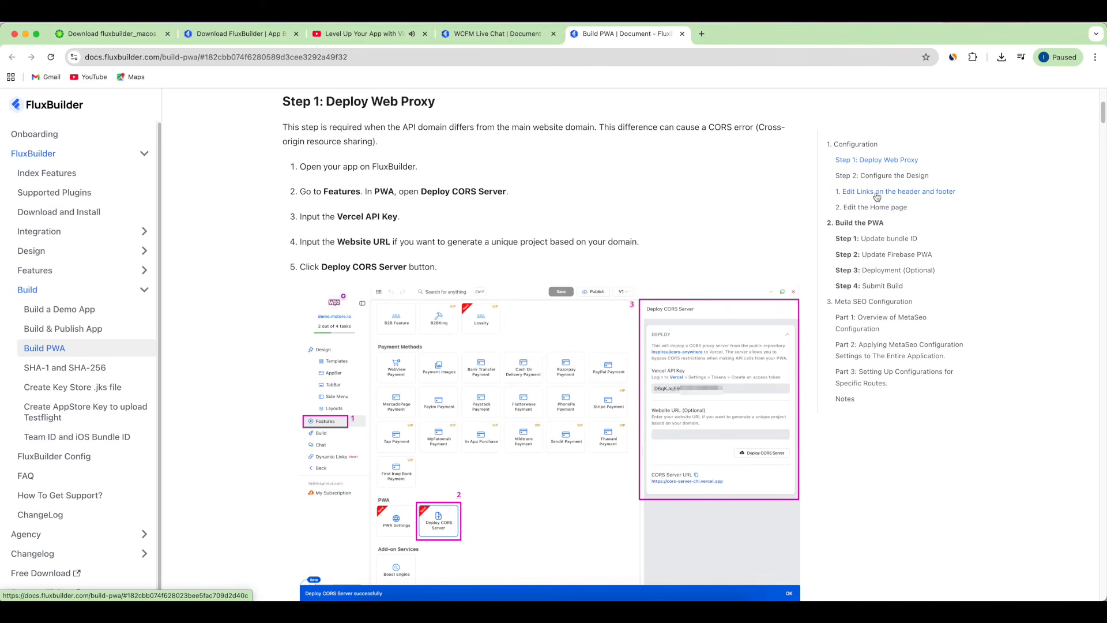
key(super+Tab)
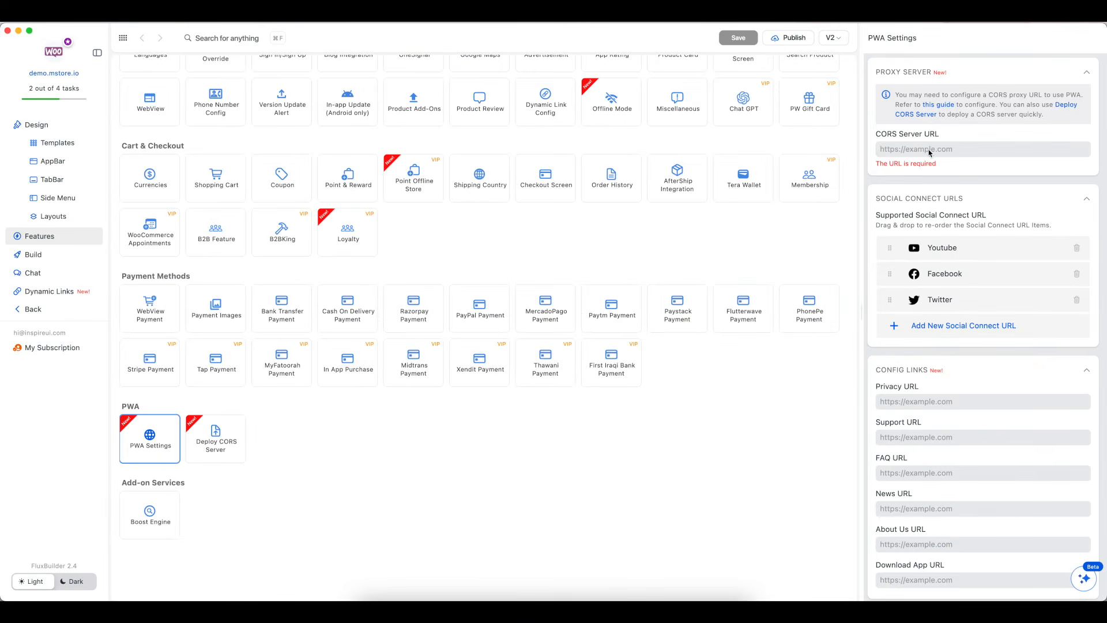
click(929, 150)
key(super+v)
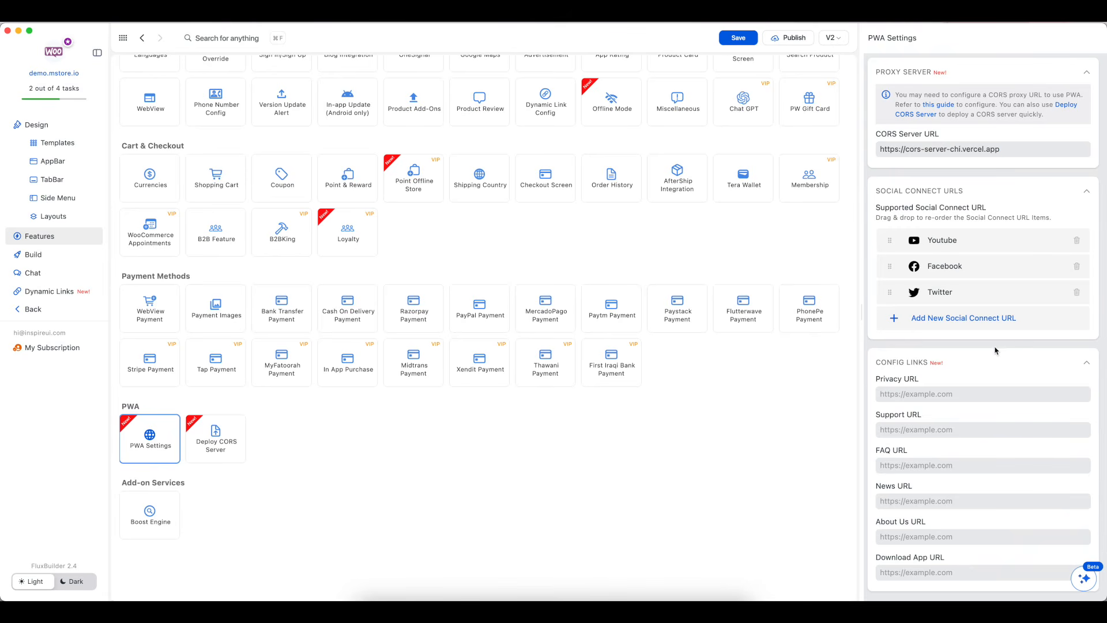
scroll(995, 350, down, 2)
scroll(995, 350, down, 2)
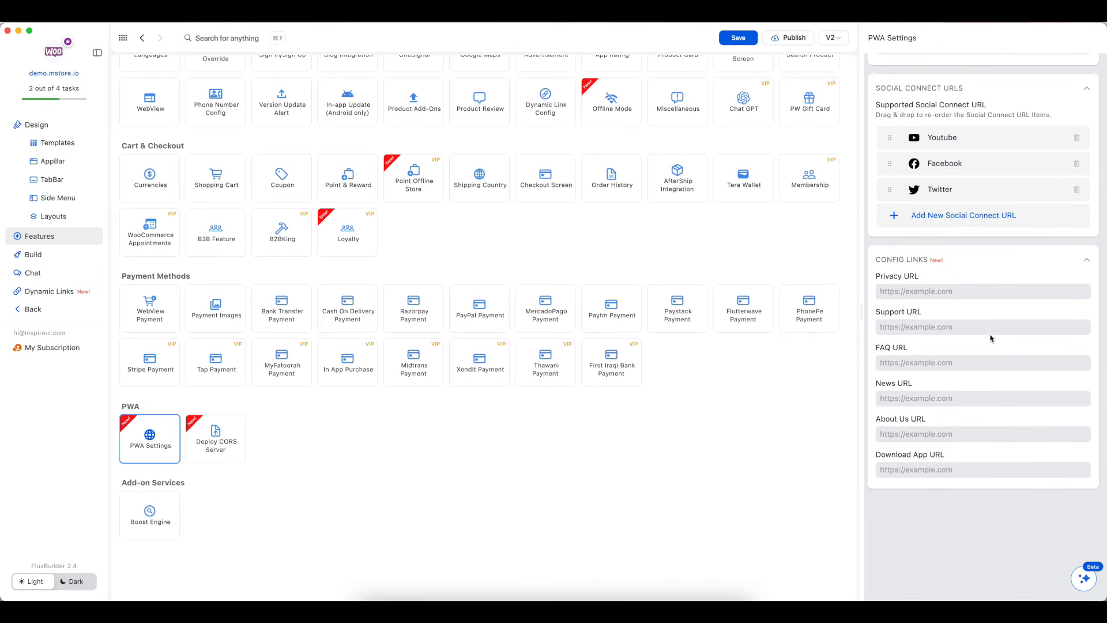